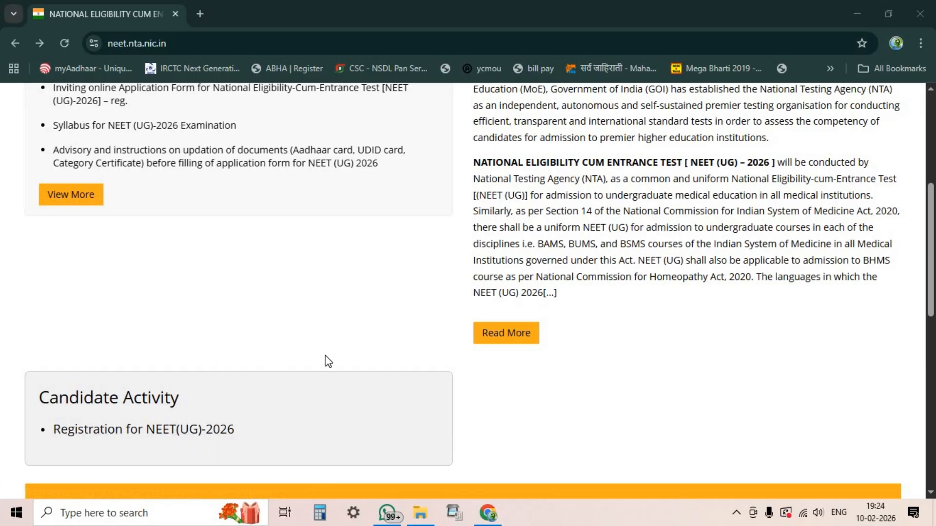
Open the NEET(UG)-2026 registration announcement and follow its registration link to the examination services portal.
scroll(323, 359, up, 4)
click(486, 195)
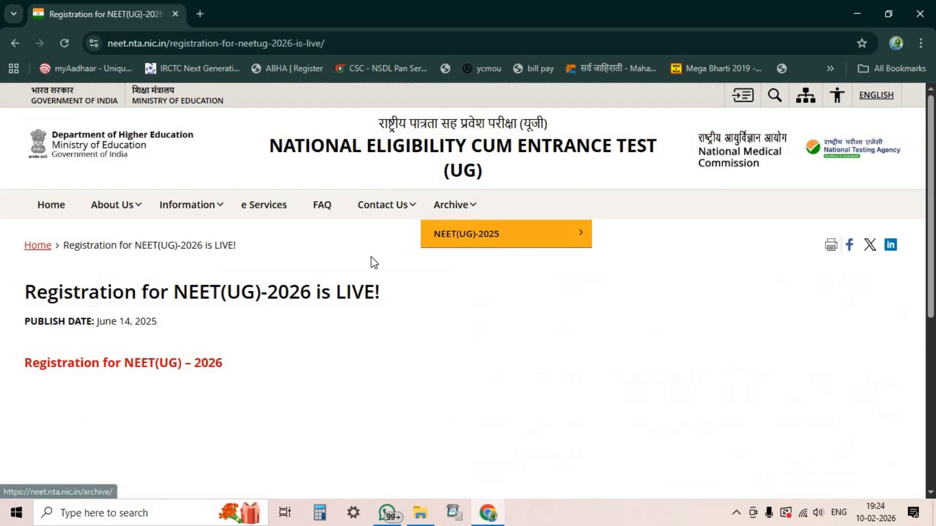
click(119, 364)
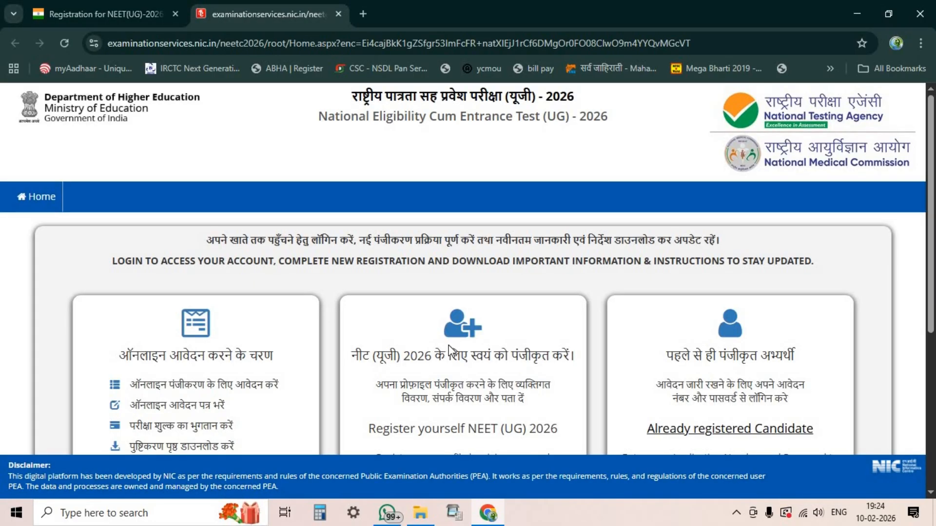
Start a new candidate registration for NEET (UG) 2026 on the examination services portal.
click(111, 7)
click(266, 7)
scroll(295, 194, down, 5)
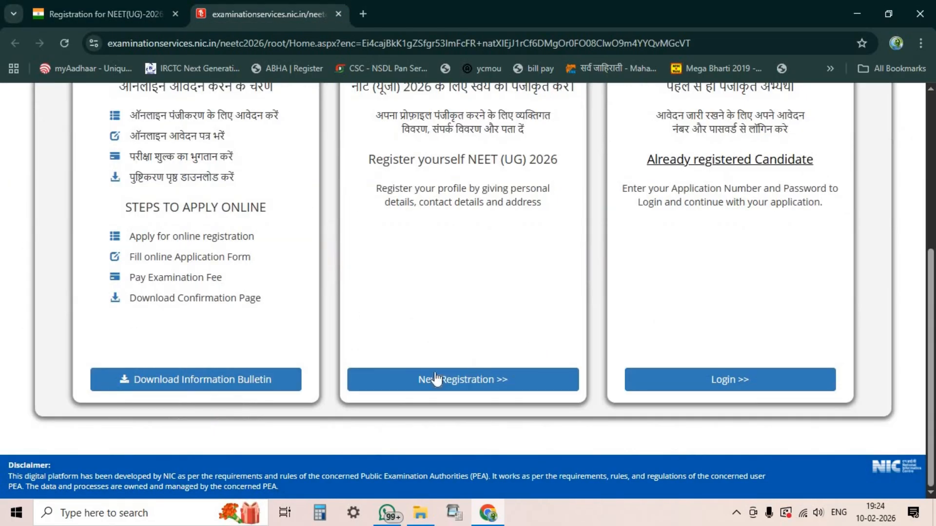
click(458, 386)
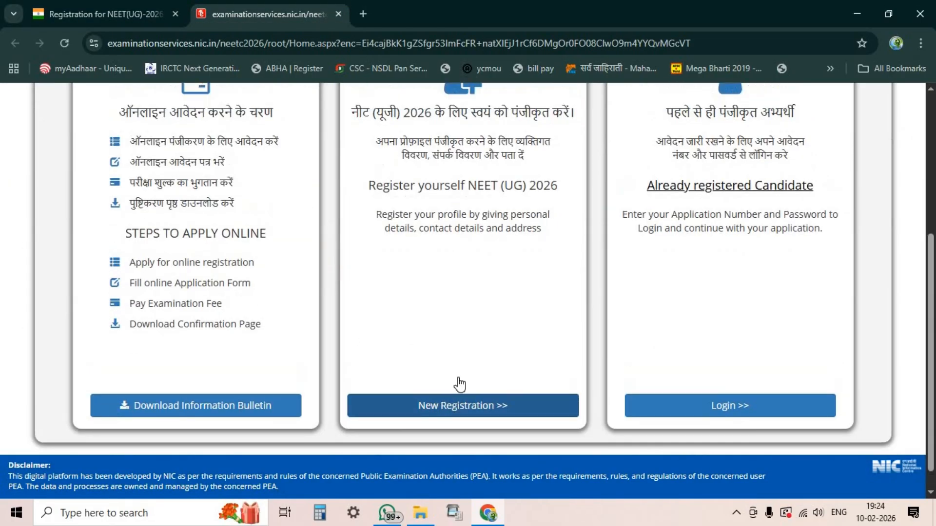
click(458, 388)
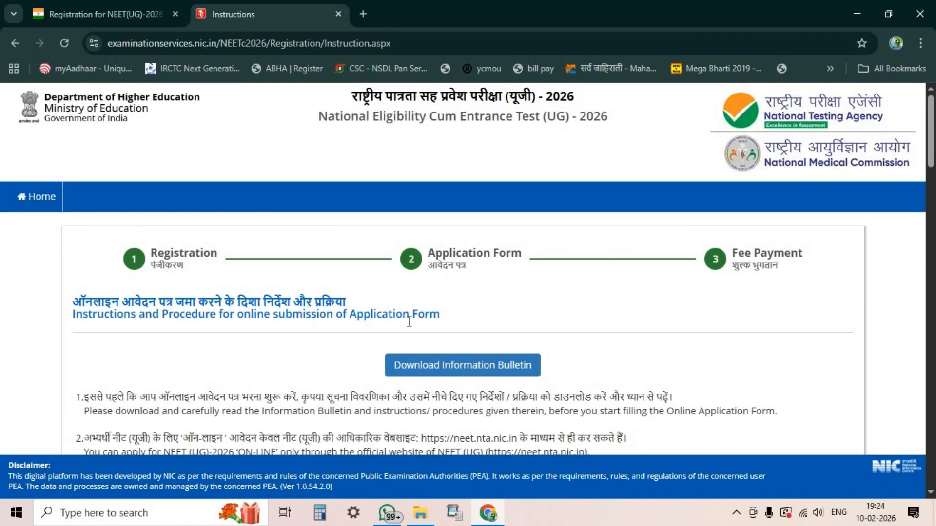
Accept the declaration of having read the bulletin and instructions, and proceed to the registration form.
scroll(317, 269, down, 10)
scroll(151, 366, down, 10)
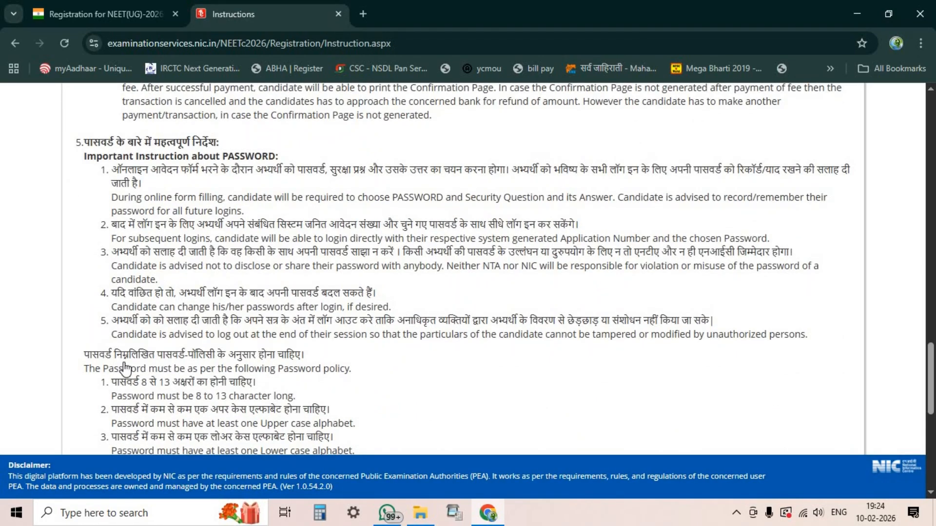
click(83, 311)
click(442, 394)
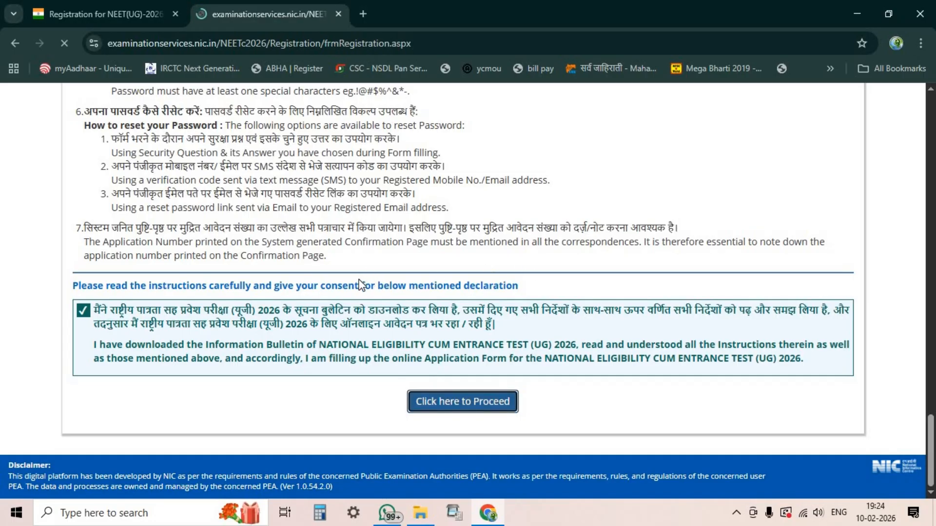
Examine the Personal Details fields for candidate, father and mother names, date of birth and gender.
scroll(395, 268, down, 3)
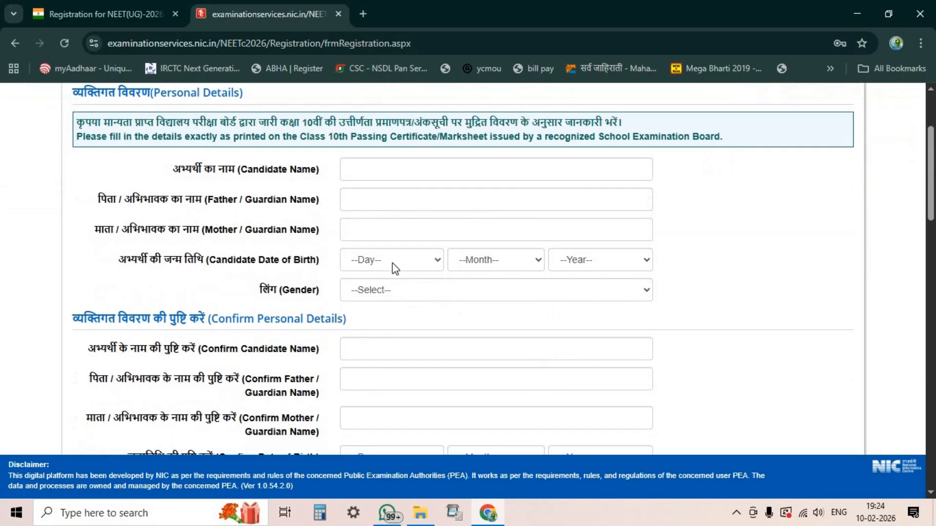
click(364, 169)
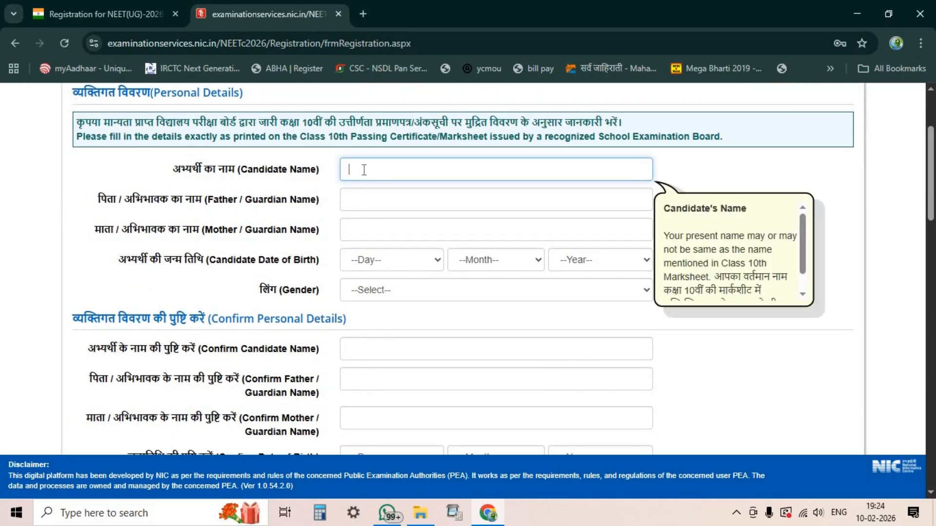
click(371, 199)
click(372, 227)
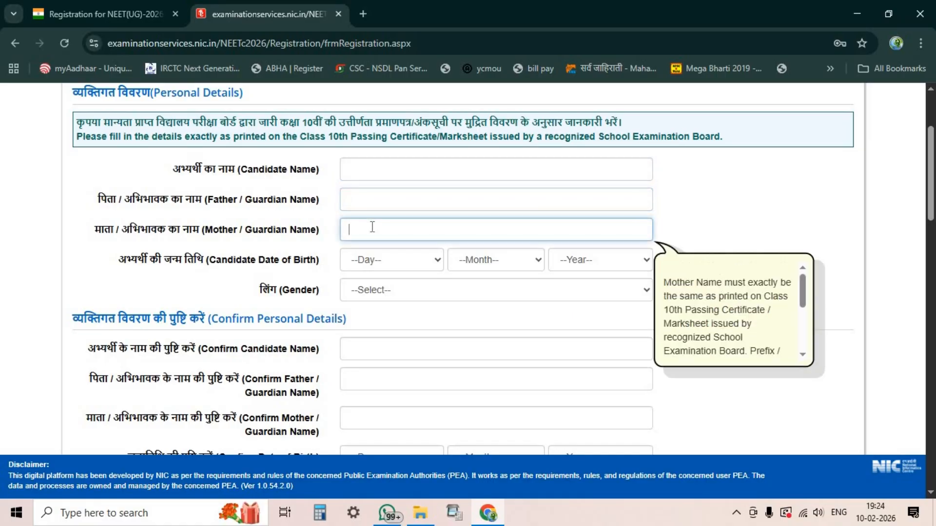
click(375, 261)
click(479, 264)
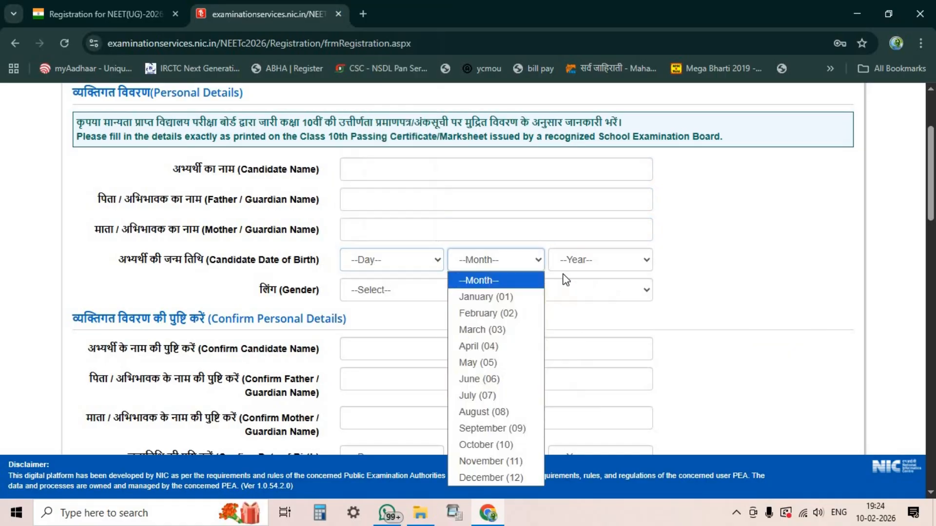
click(619, 255)
click(438, 288)
click(441, 292)
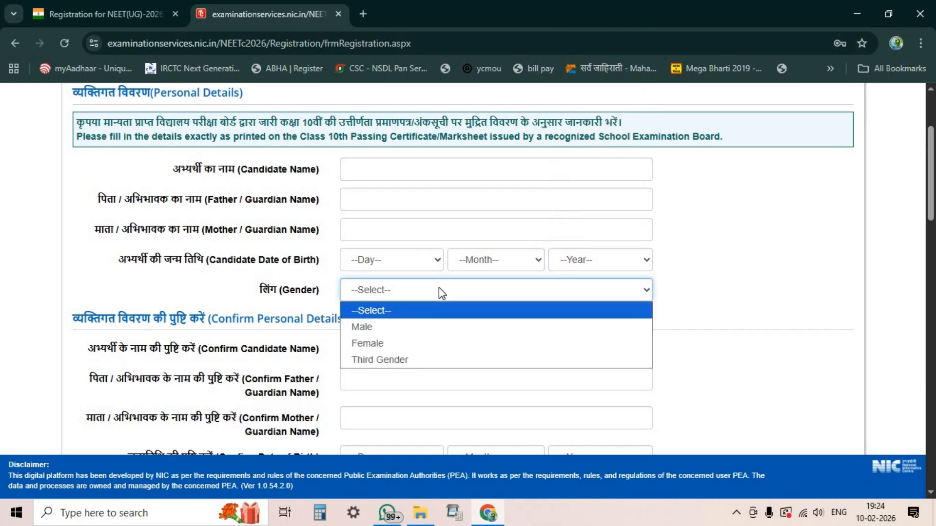
Examine the Confirm Personal Details fields for the repeated names, date of birth and gender.
scroll(442, 293, down, 1)
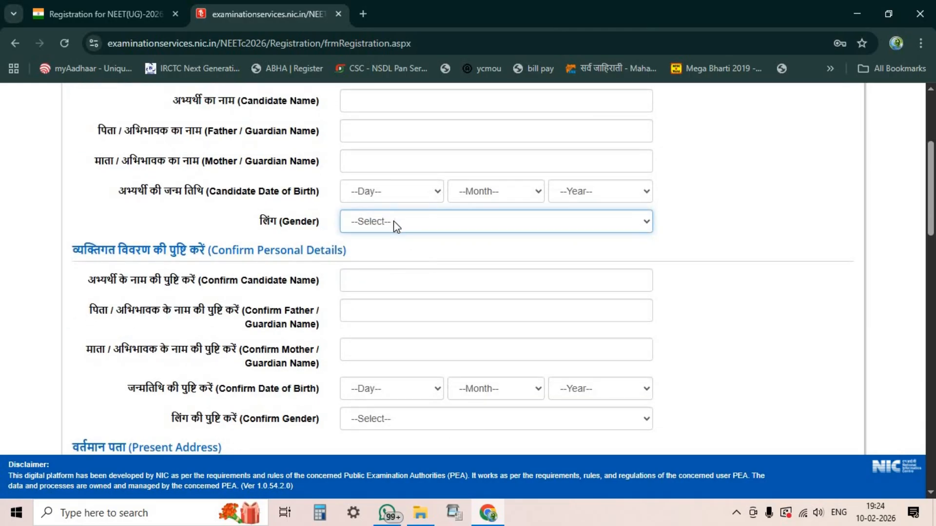
scroll(374, 215, down, 2)
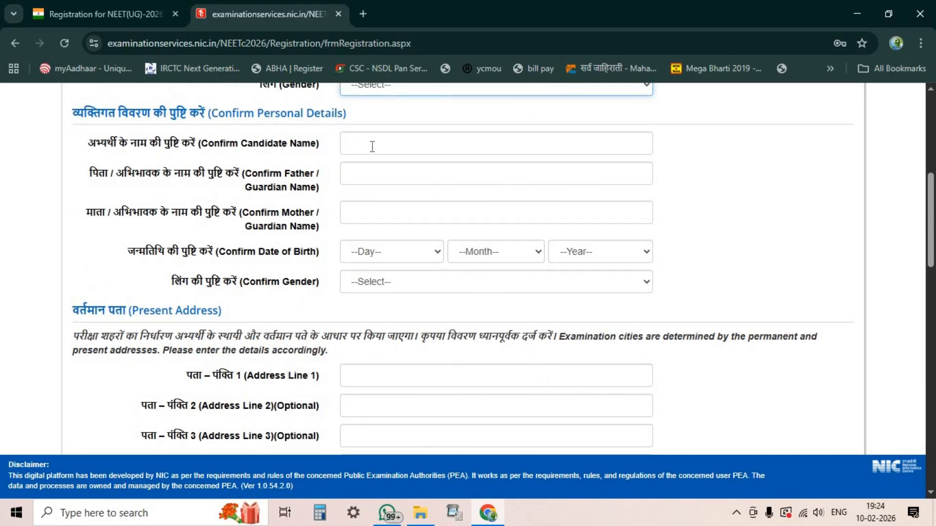
click(372, 152)
click(373, 179)
click(376, 209)
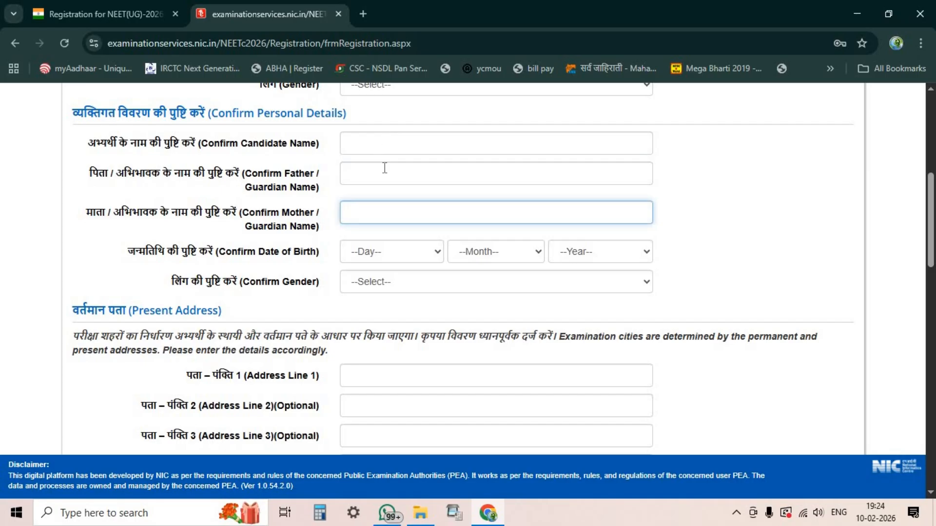
scroll(400, 207, down, 1)
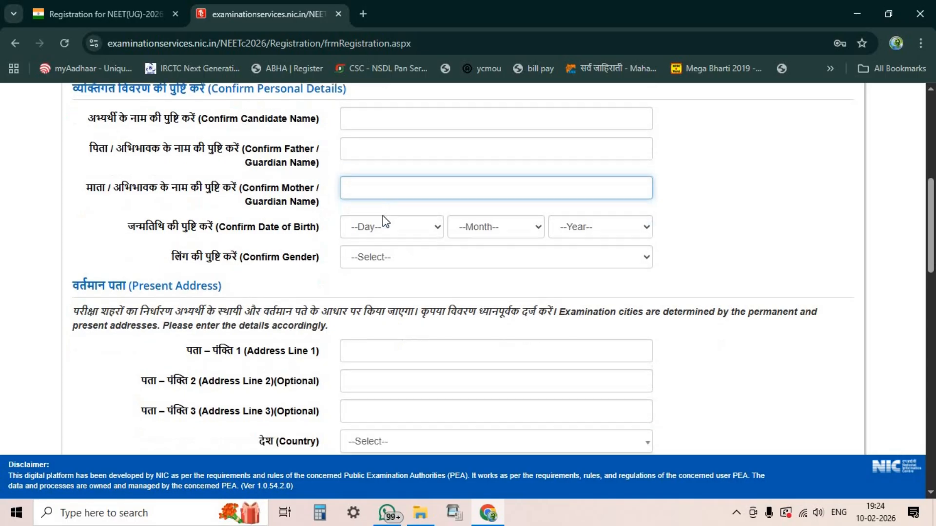
click(402, 187)
click(480, 190)
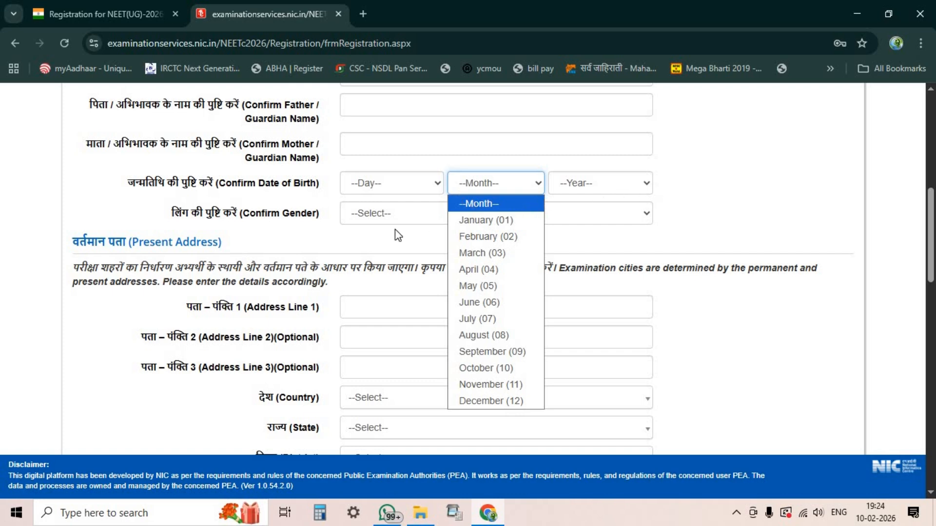
click(379, 212)
click(380, 211)
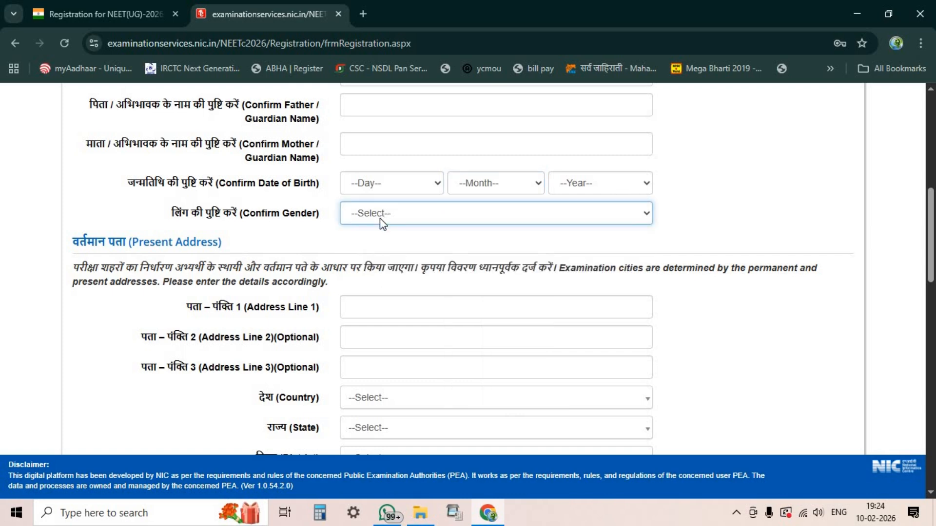
Set the present address country to India and check the address line, district and PIN code fields.
scroll(381, 219, down, 3)
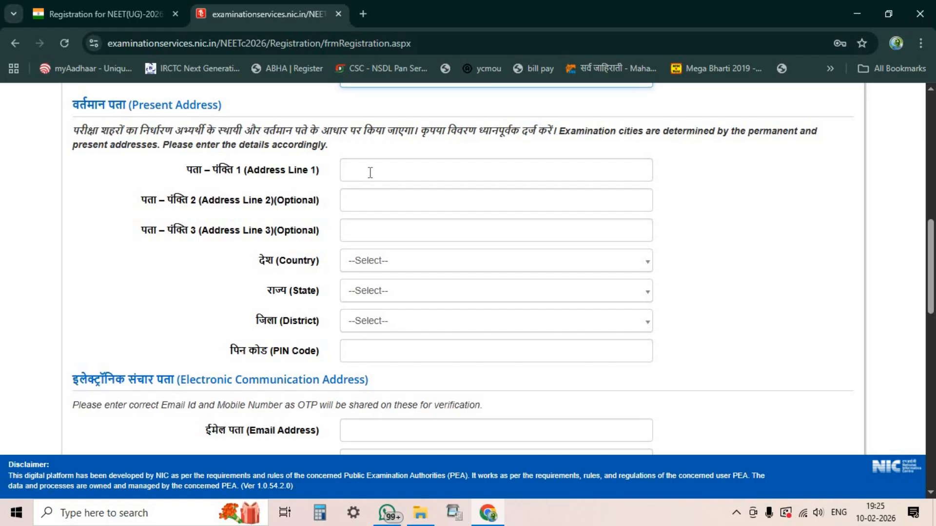
click(388, 174)
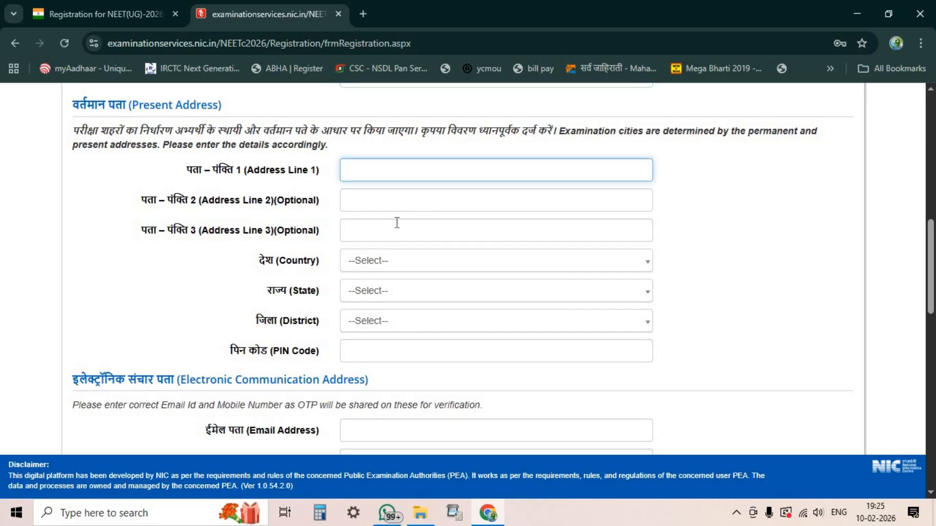
click(389, 268)
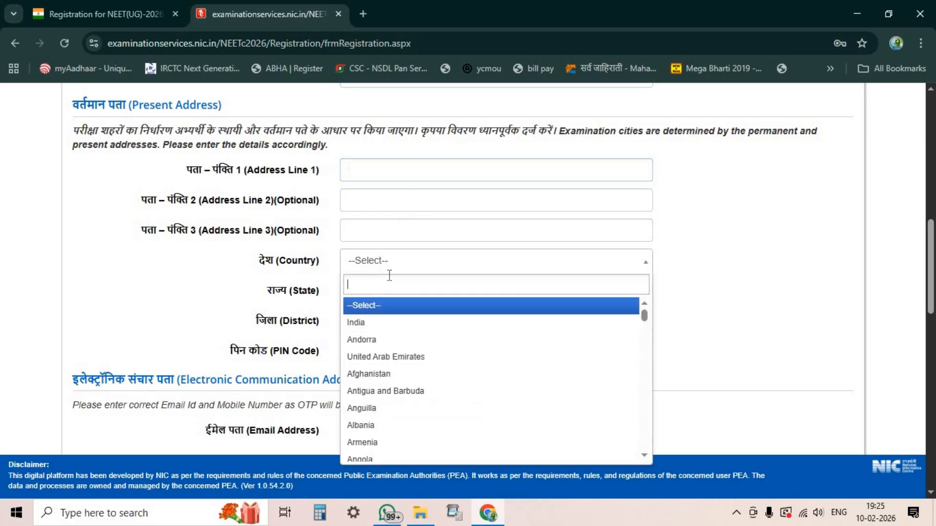
click(390, 323)
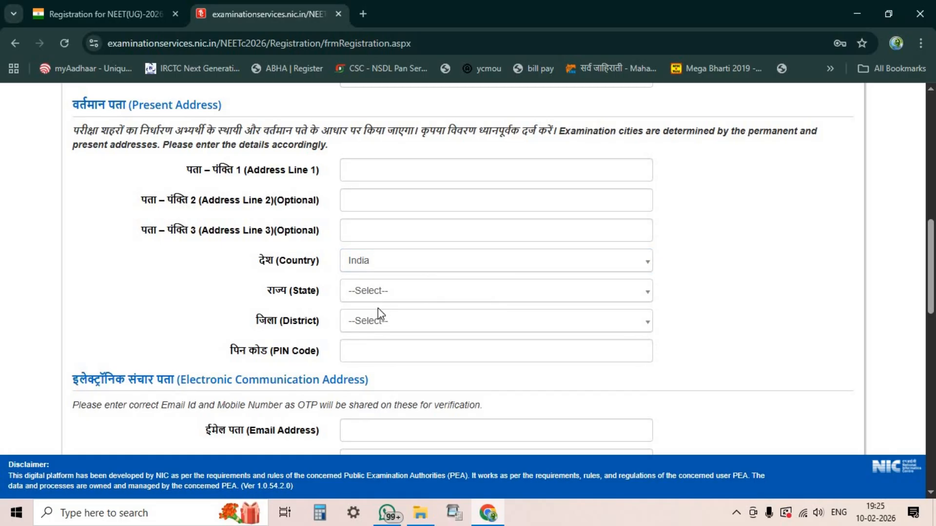
click(382, 321)
click(383, 323)
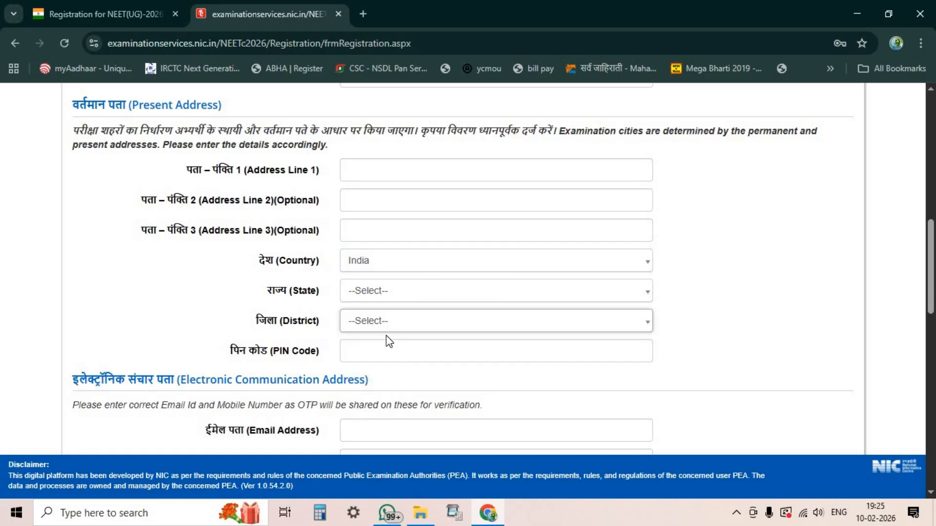
click(390, 349)
Examine the Electronic Communication Address fields for email, mobile number, their confirmations and the alternate mobile number.
scroll(390, 349, down, 3)
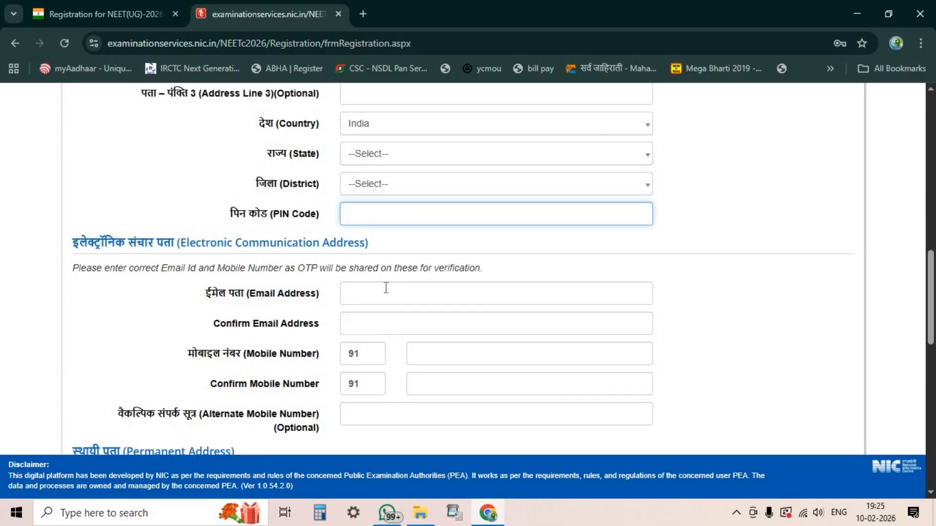
scroll(385, 288, down, 2)
click(384, 228)
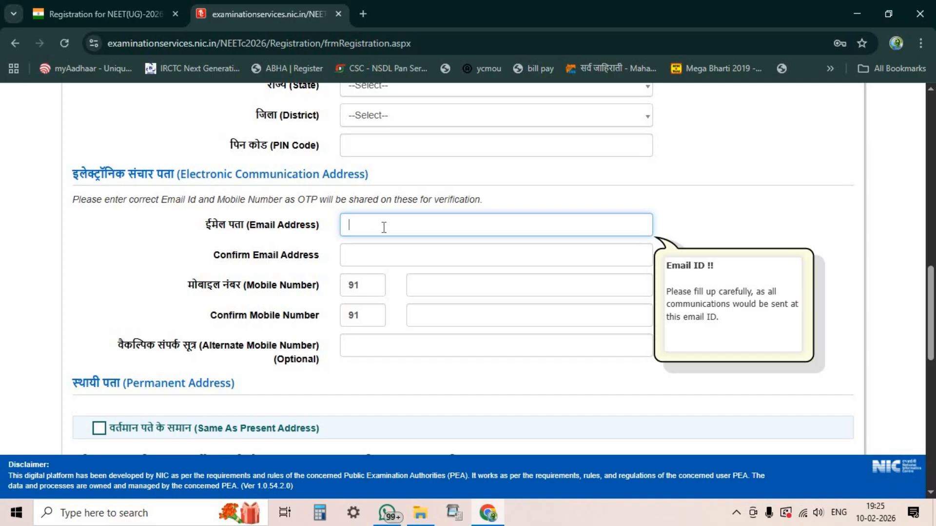
click(363, 262)
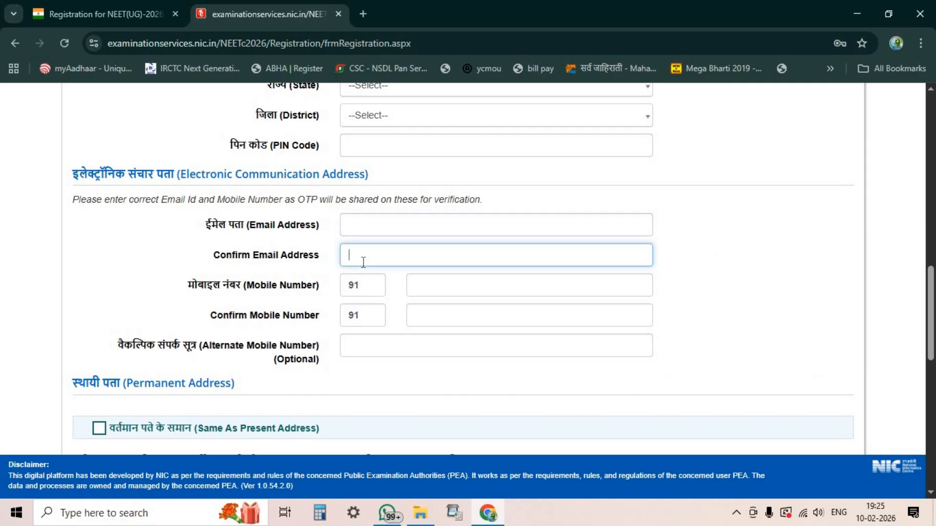
click(446, 285)
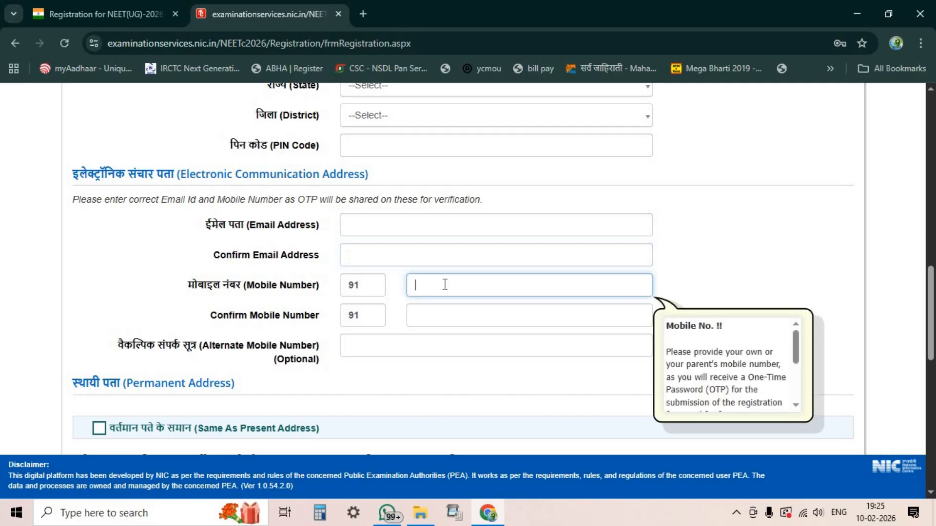
click(450, 314)
scroll(444, 312, down, 2)
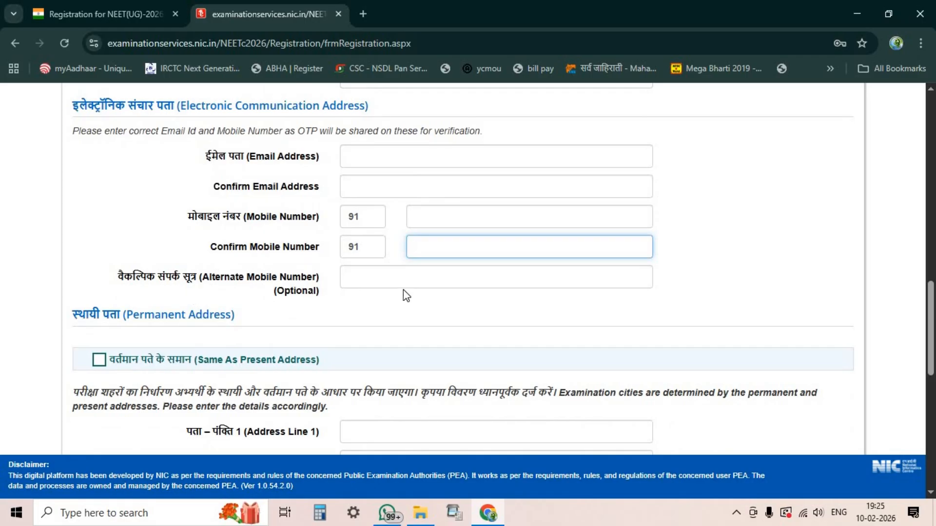
click(402, 278)
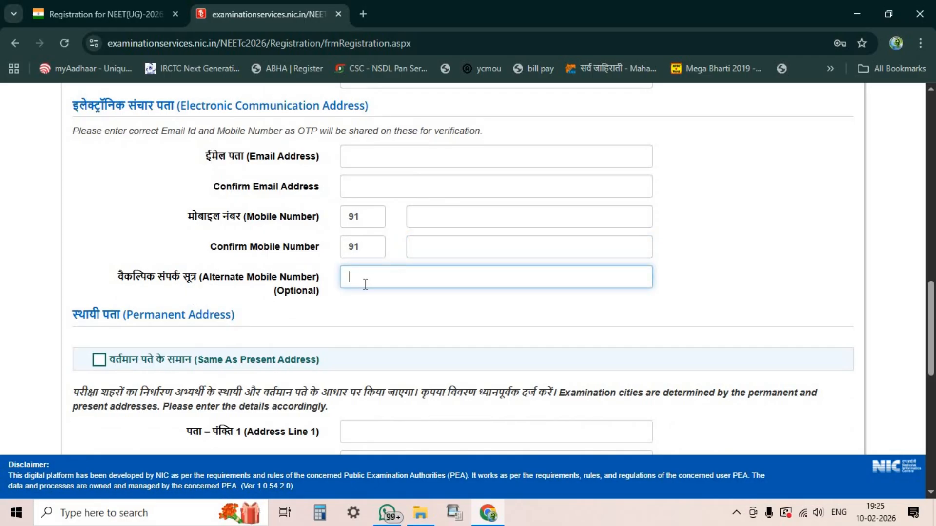
Try to mark the permanent address as the same as the present address.
scroll(366, 289, down, 2)
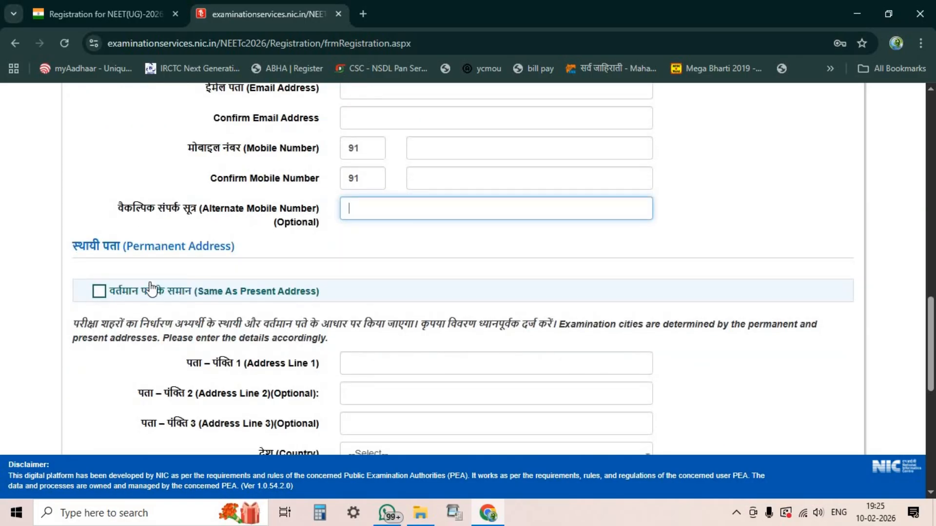
scroll(318, 192, up, 4)
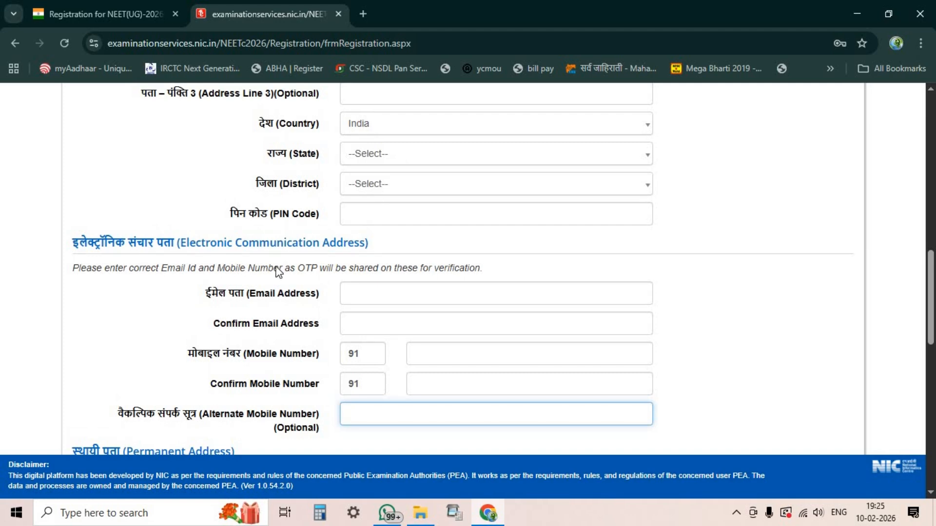
scroll(280, 273, down, 4)
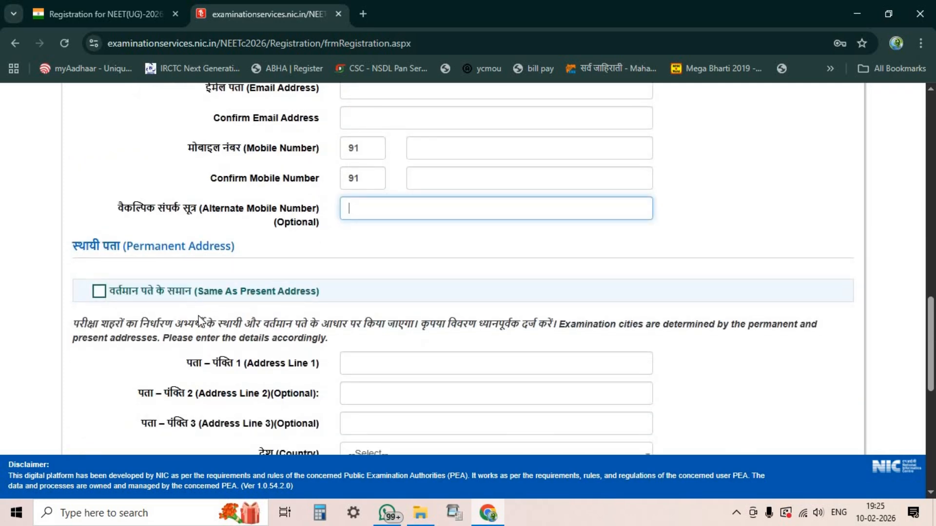
scroll(99, 240, down, 2)
click(99, 223)
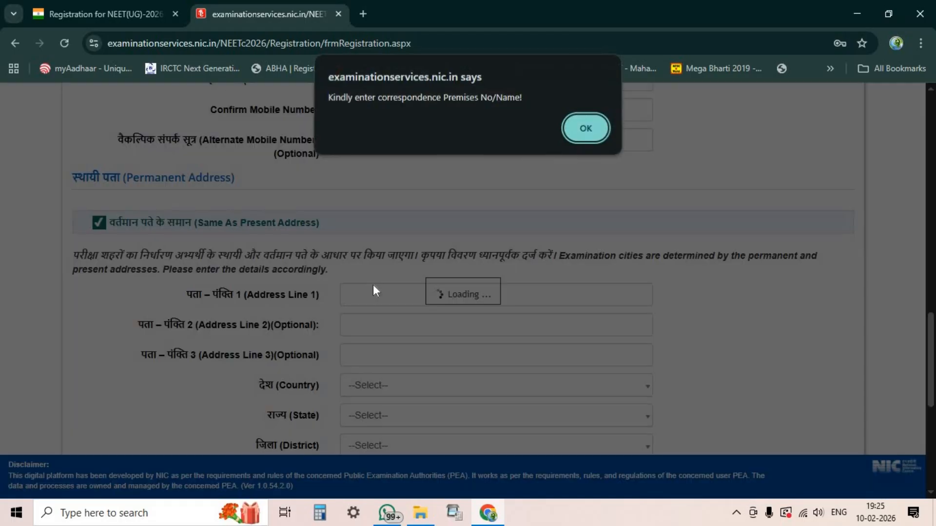
click(583, 129)
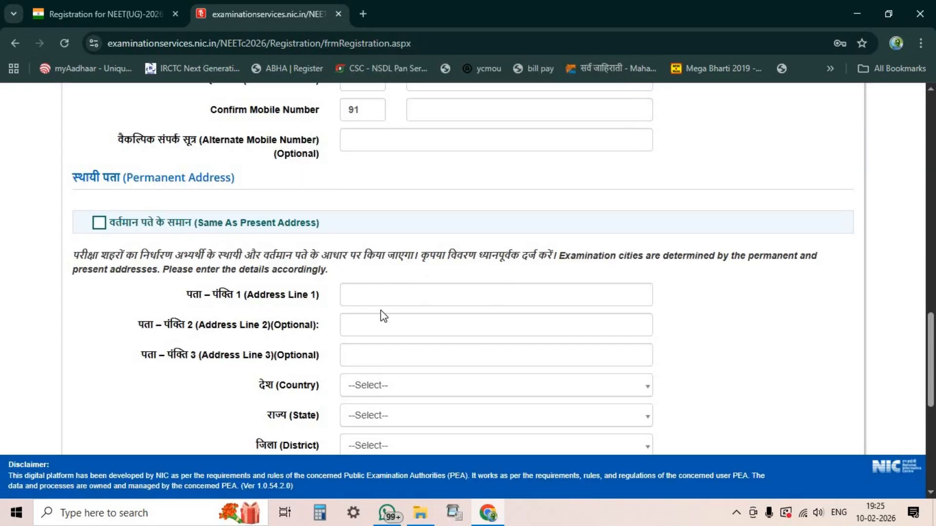
scroll(385, 304, down, 1)
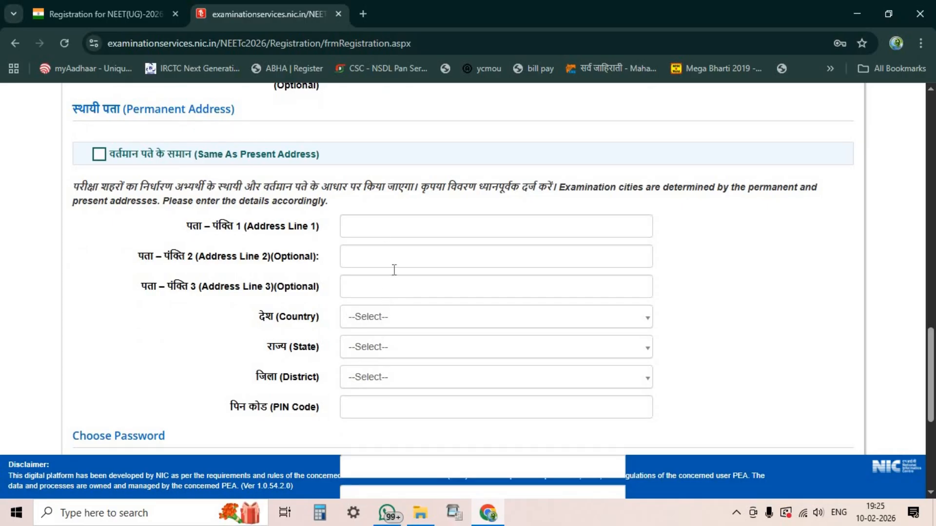
Examine the permanent address fields and the requirements for the Password and Confirm Password fields.
scroll(403, 313, down, 3)
scroll(273, 275, up, 2)
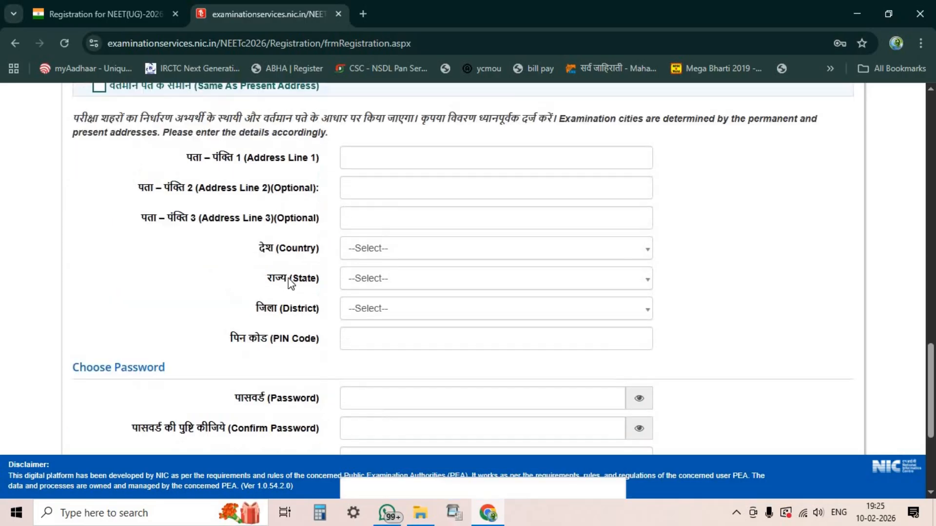
scroll(375, 267, down, 2)
click(375, 267)
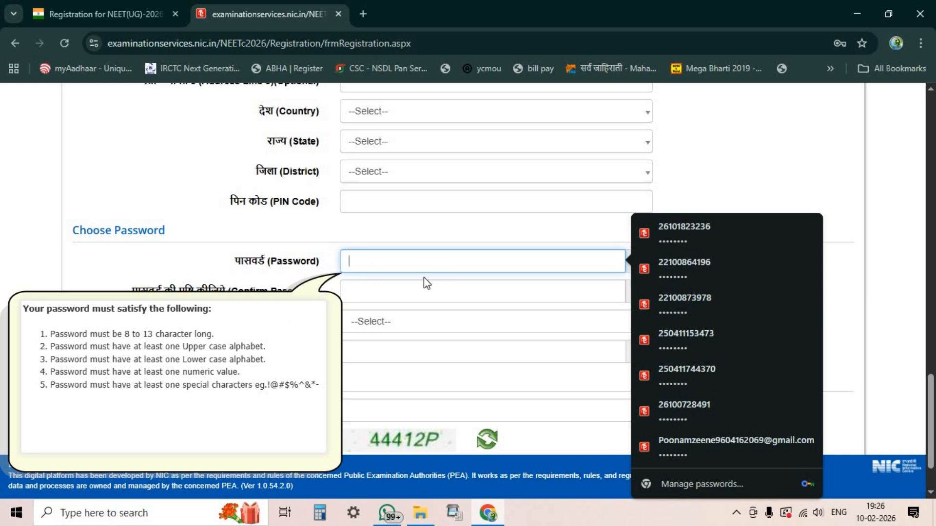
click(406, 290)
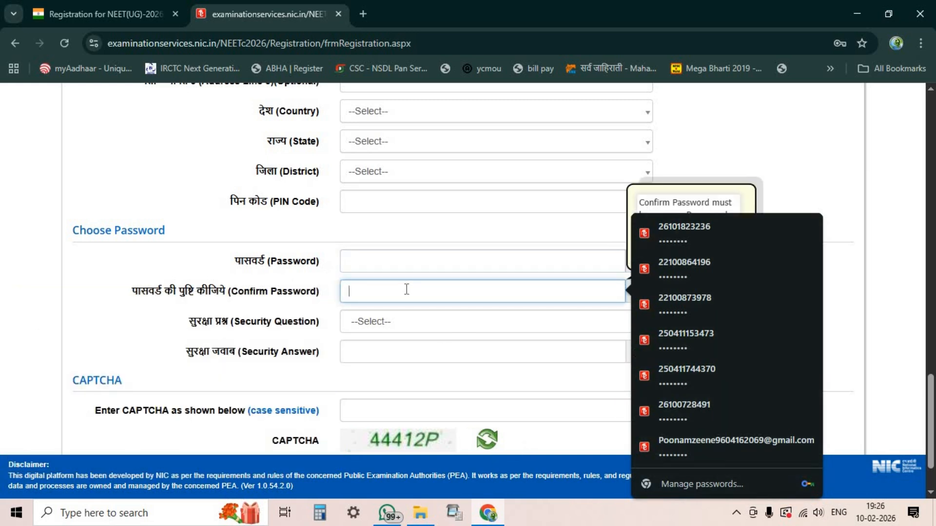
click(595, 248)
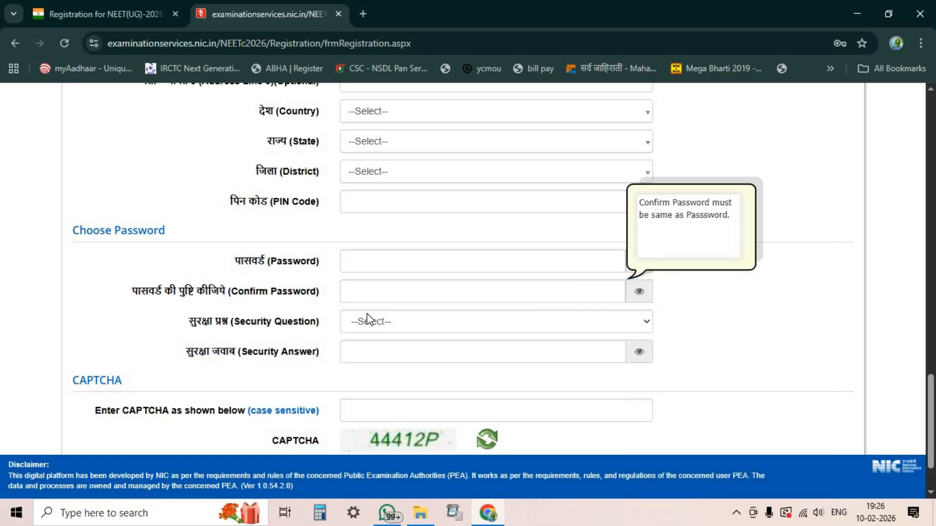
Check the available security questions, the Security Answer field and the CAPTCHA field.
click(393, 321)
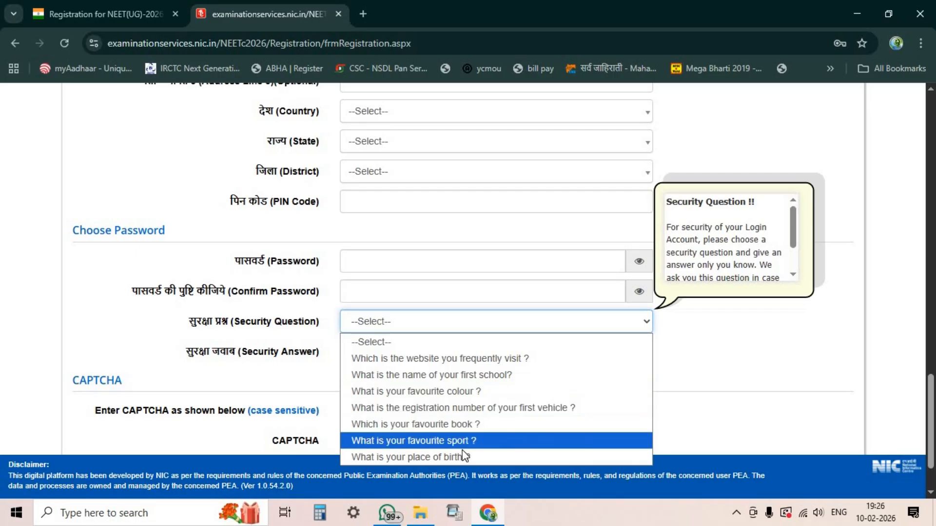
click(451, 342)
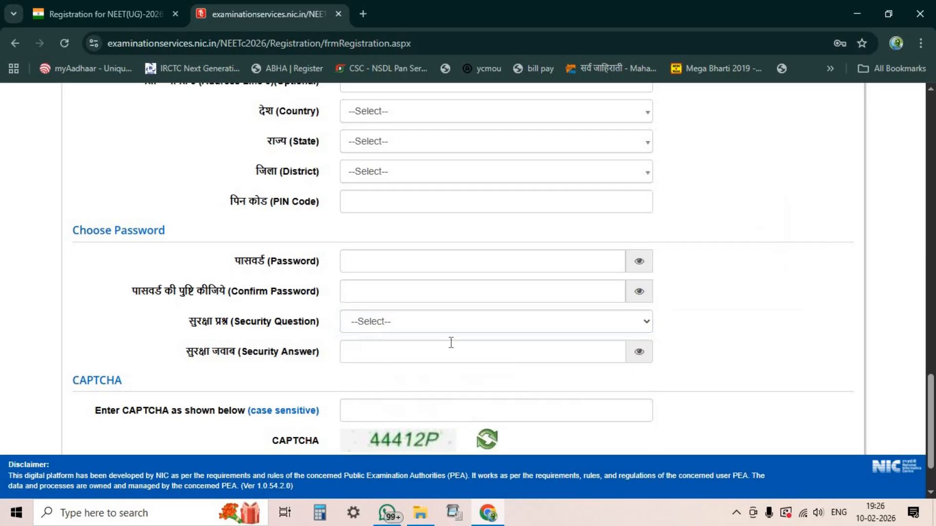
click(378, 359)
scroll(180, 347, down, 2)
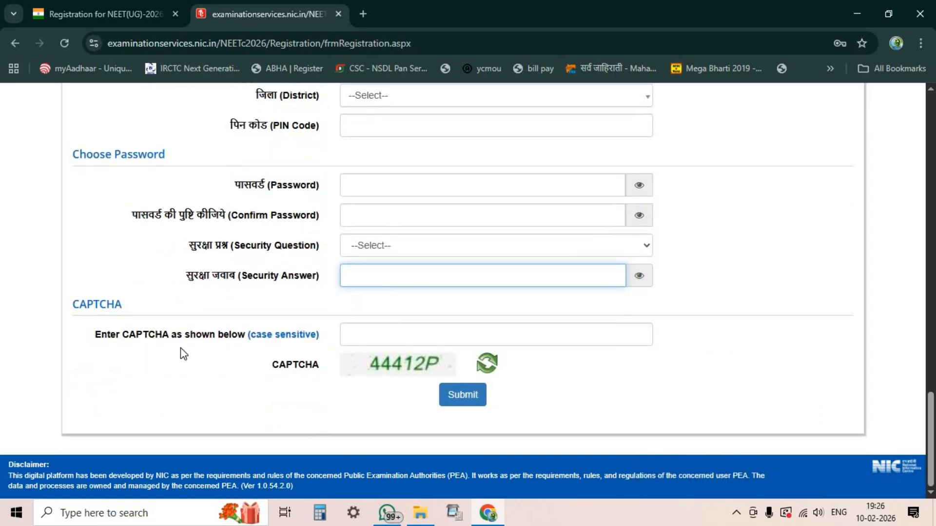
click(411, 335)
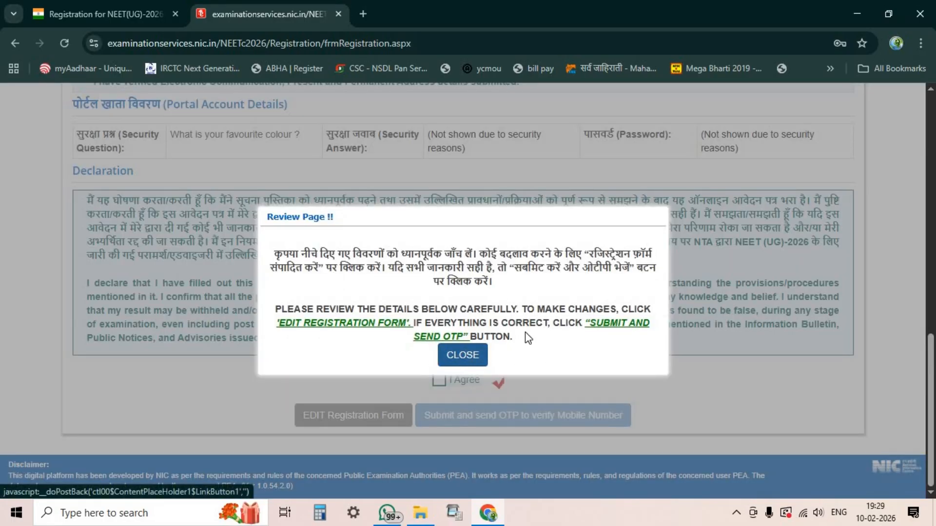
Dismiss the review notice and mark both the personal details and the communication and address details as verified.
click(463, 355)
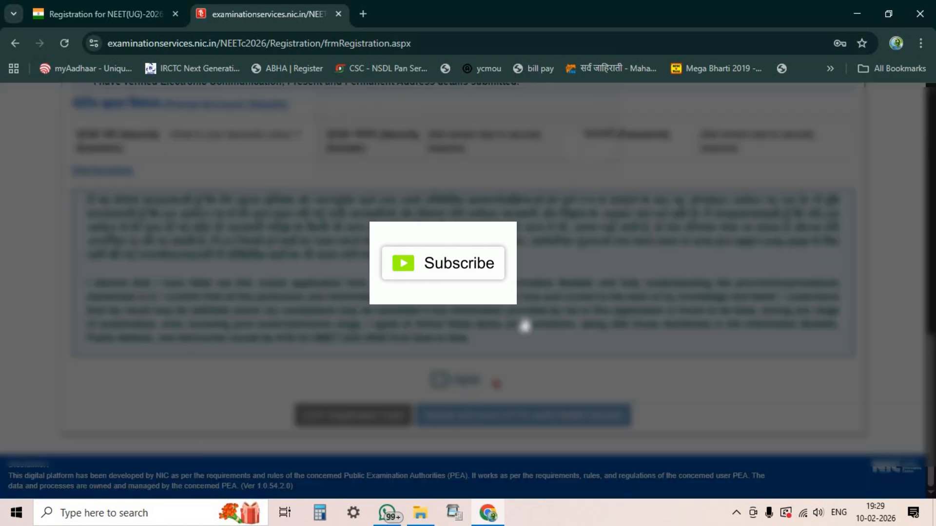
click(585, 169)
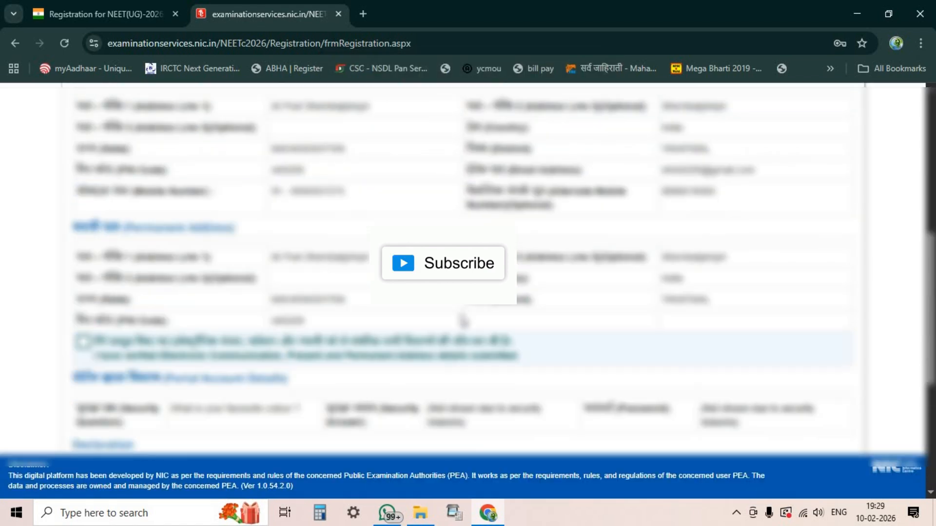
scroll(337, 301, up, 6)
scroll(346, 307, down, 3)
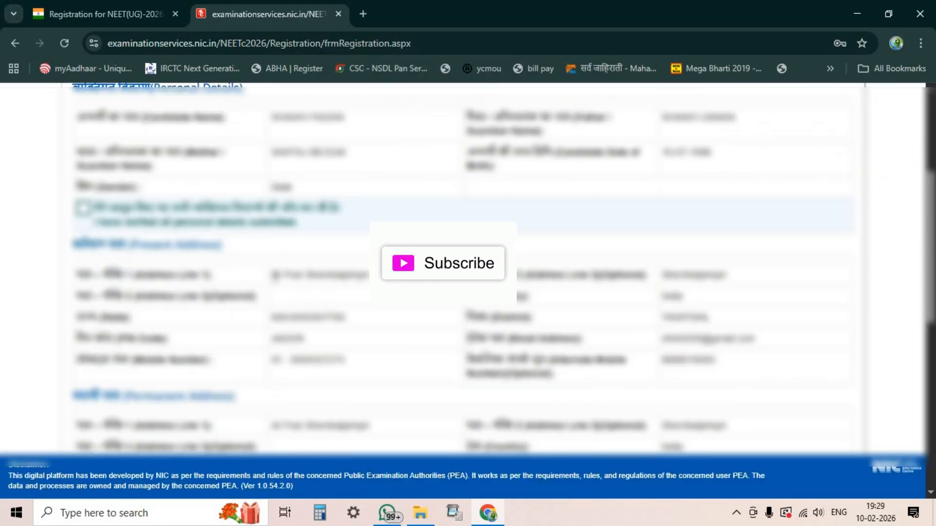
click(83, 207)
scroll(200, 307, down, 1)
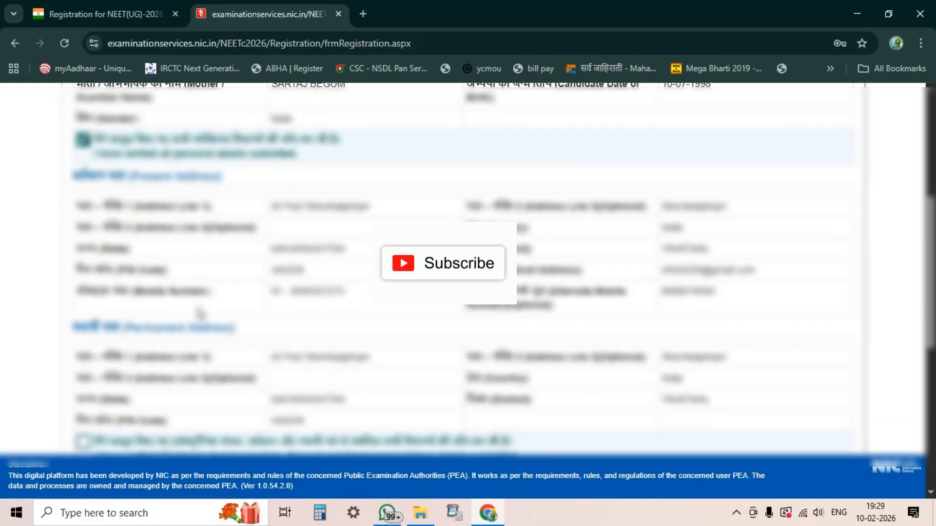
scroll(198, 310, down, 2)
click(83, 306)
scroll(287, 316, down, 4)
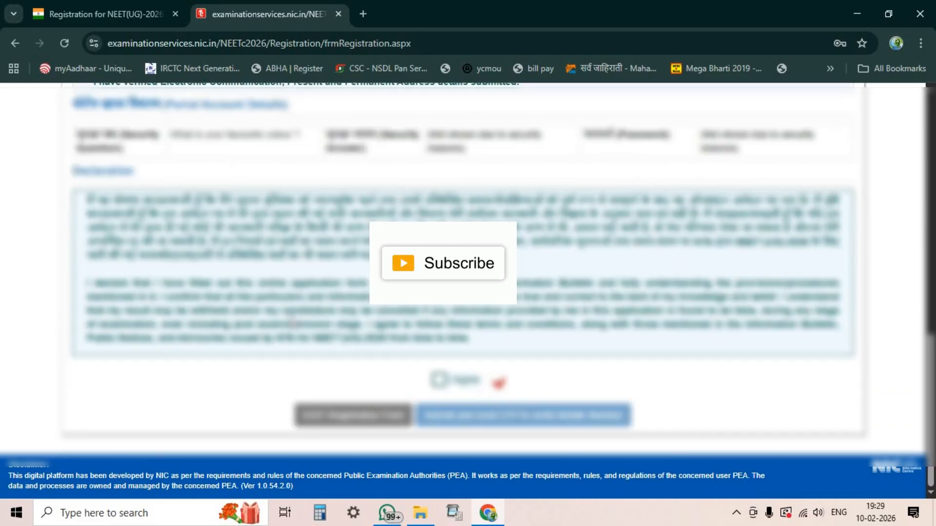
Agree to the declaration and submit the registration form with the OTP sent to the mobile number.
click(439, 380)
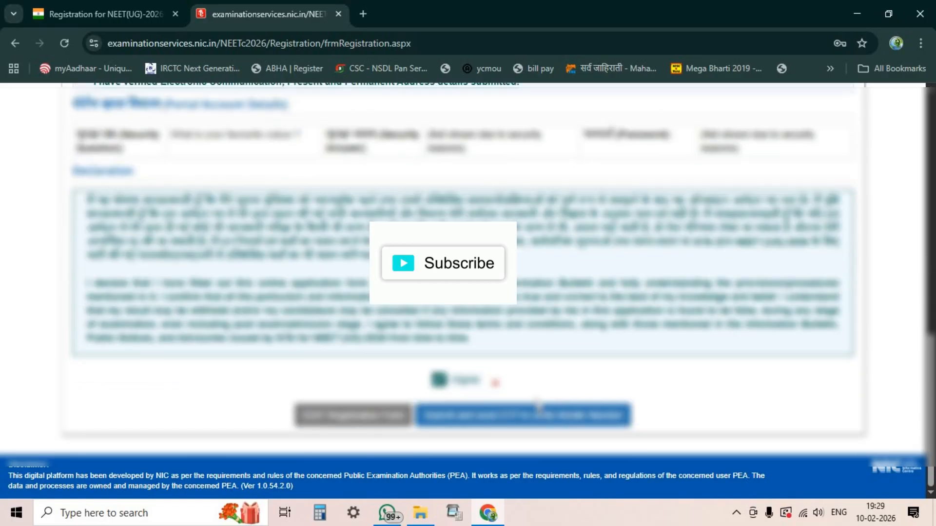
click(503, 420)
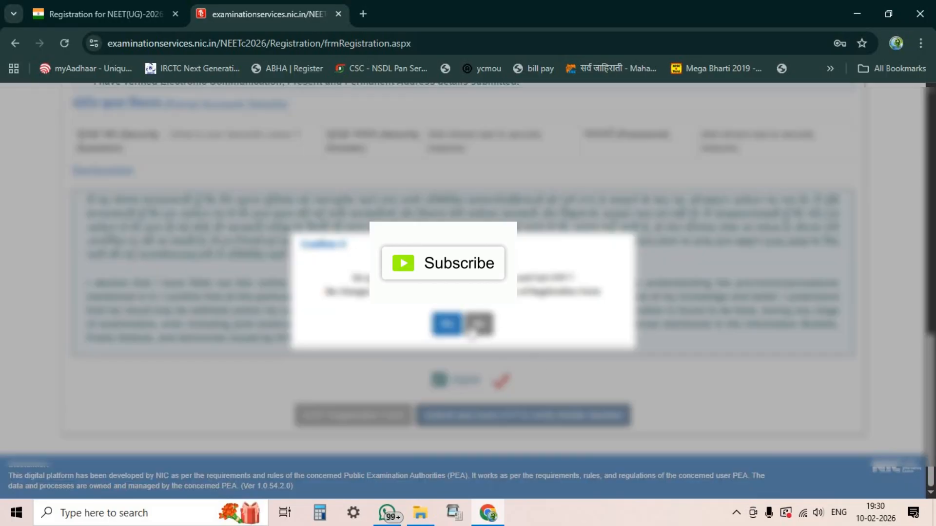
click(446, 324)
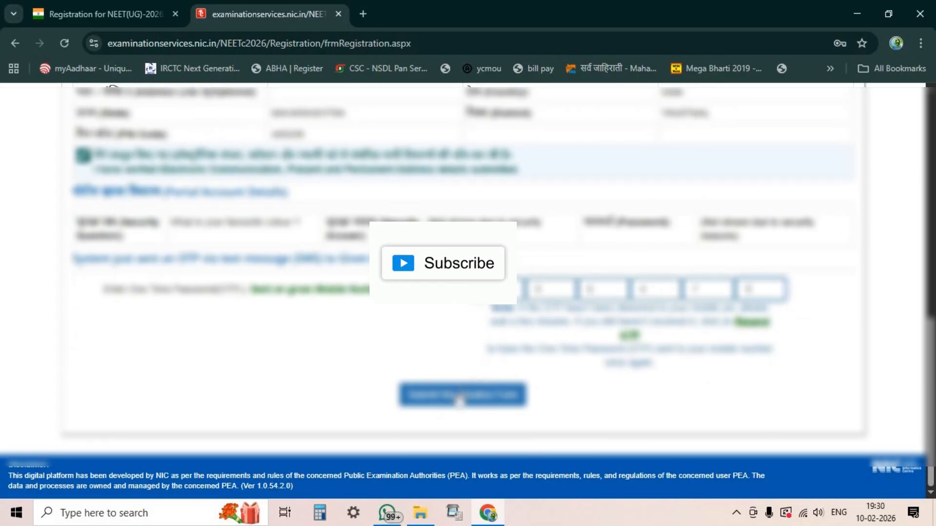
click(459, 397)
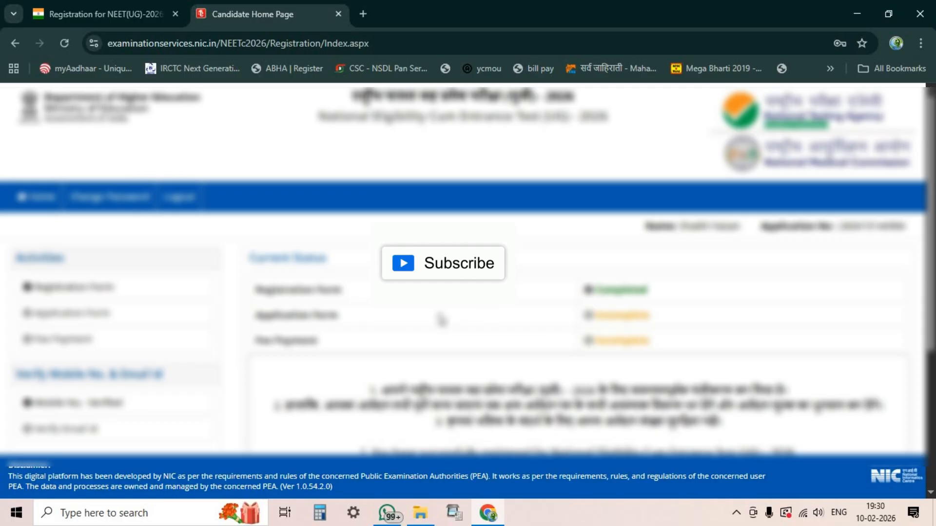
Check the current status of the registration form, application form and fee payment.
scroll(441, 319, down, 1)
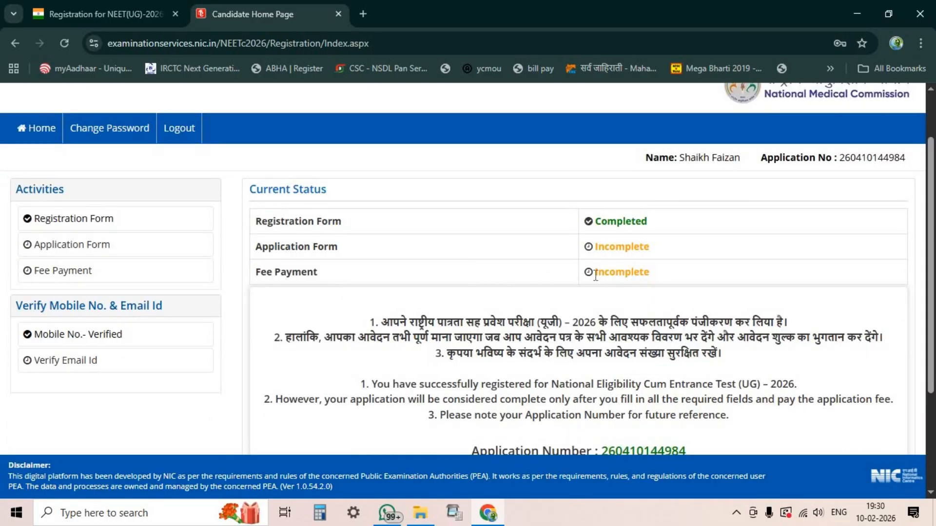
double_click(700, 275)
click(623, 247)
double_click(608, 251)
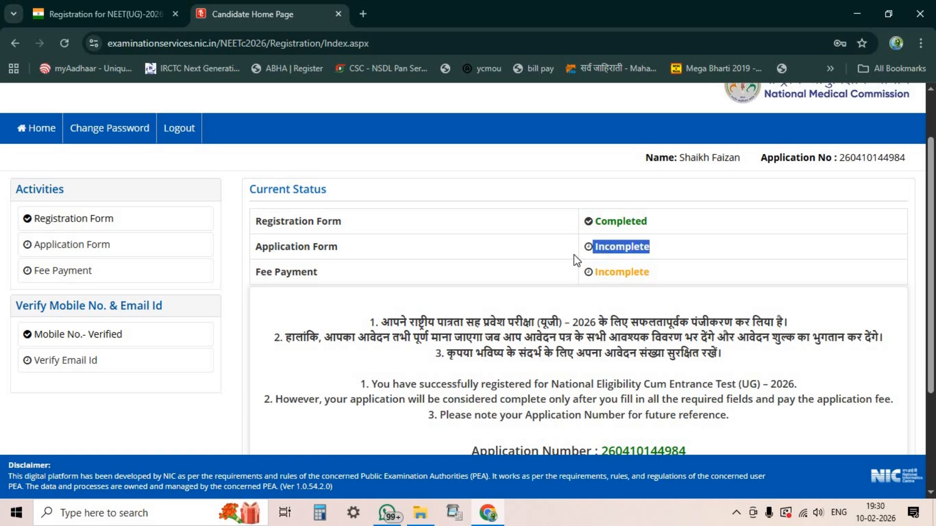
Start filling up the application form from the candidate home page.
scroll(347, 271, down, 1)
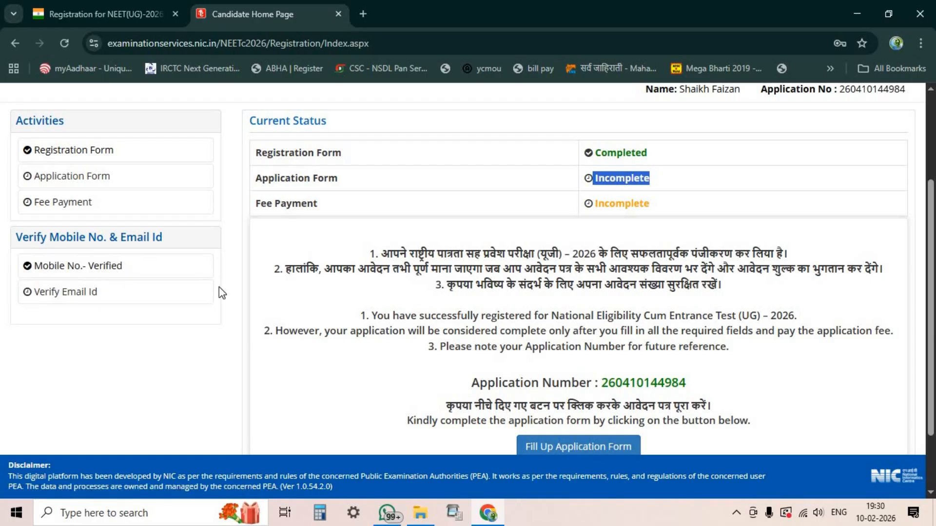
scroll(218, 287, down, 1)
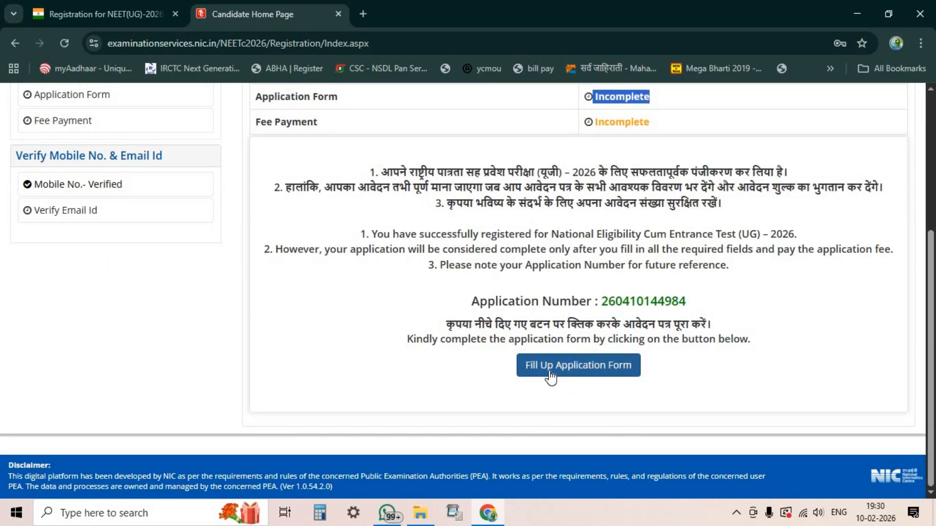
click(574, 374)
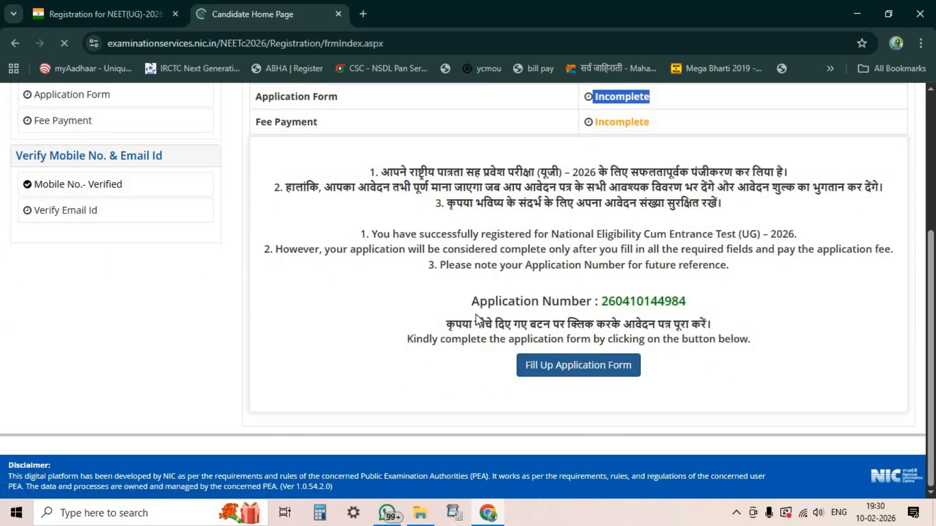
Review the list of application form steps and open the Register Personal Detail step.
scroll(462, 329, down, 1)
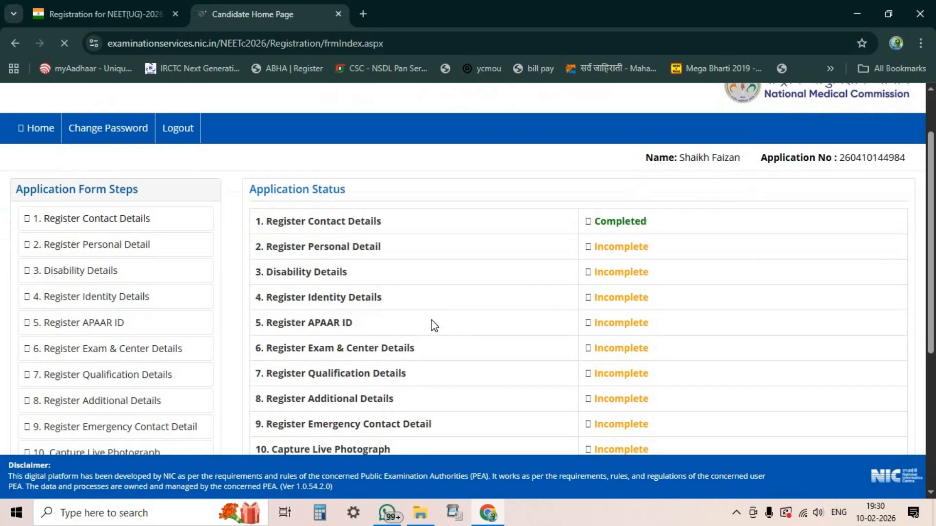
scroll(429, 326, down, 3)
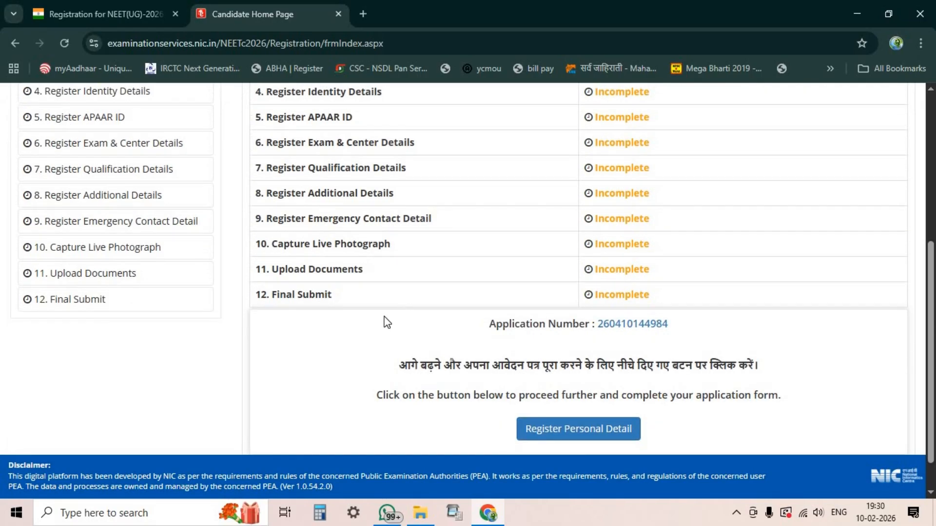
scroll(358, 321, up, 1)
scroll(329, 317, up, 2)
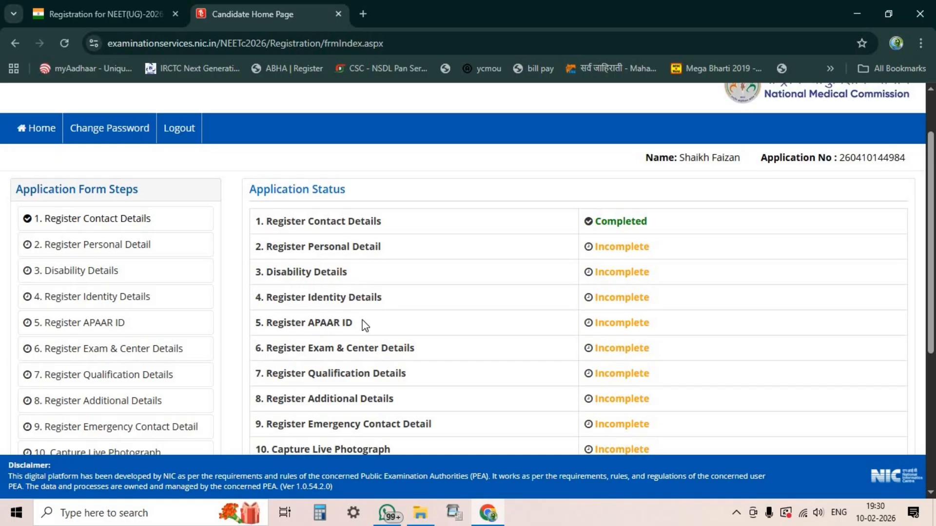
scroll(444, 340, down, 3)
scroll(606, 359, down, 2)
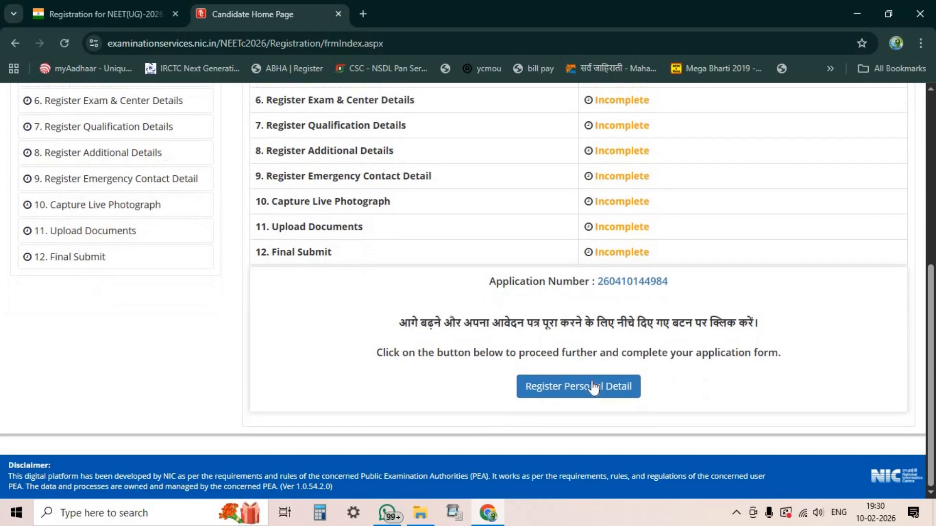
click(585, 390)
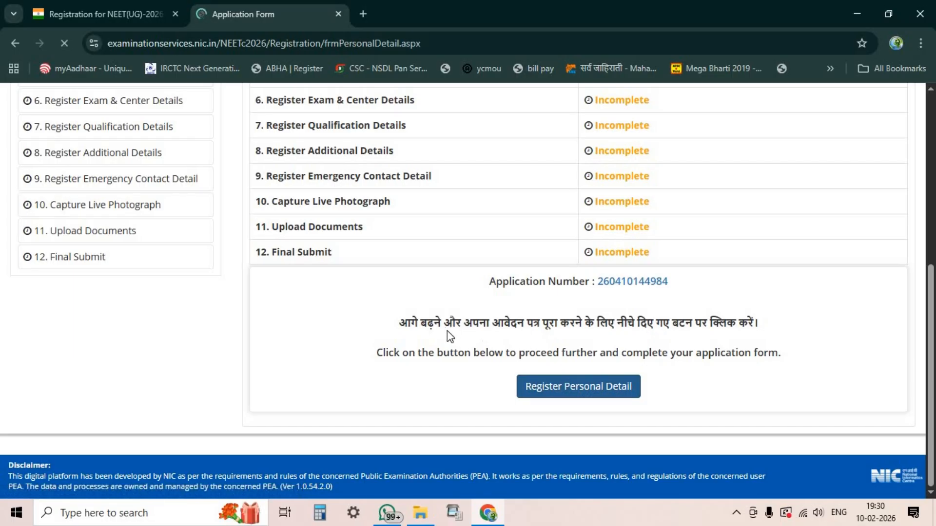
Set the nationality to Indian and the state of the 12th or equivalent examination to Maharashtra.
scroll(479, 330, down, 4)
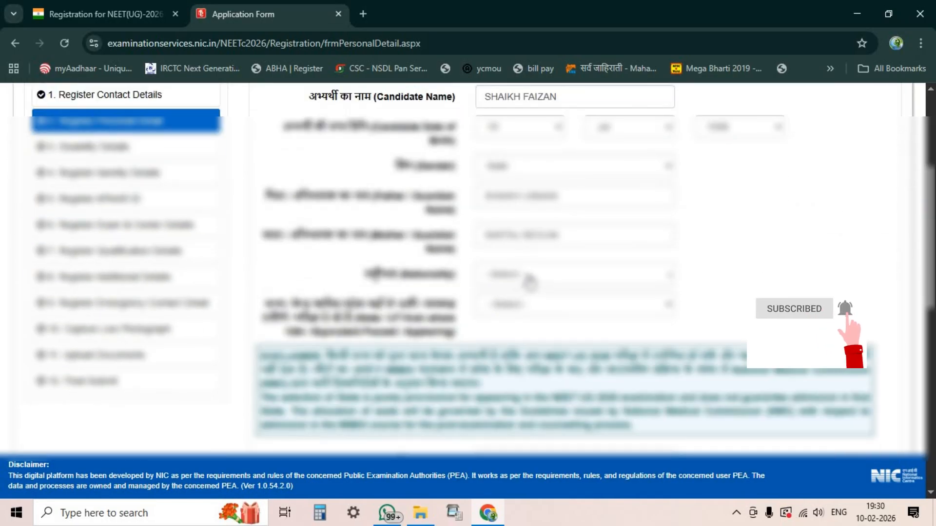
click(529, 282)
click(525, 334)
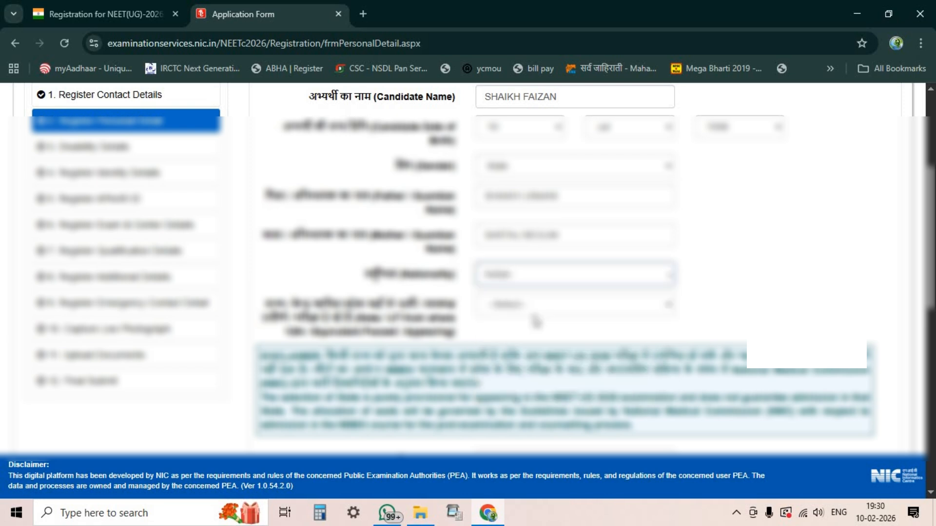
click(529, 308)
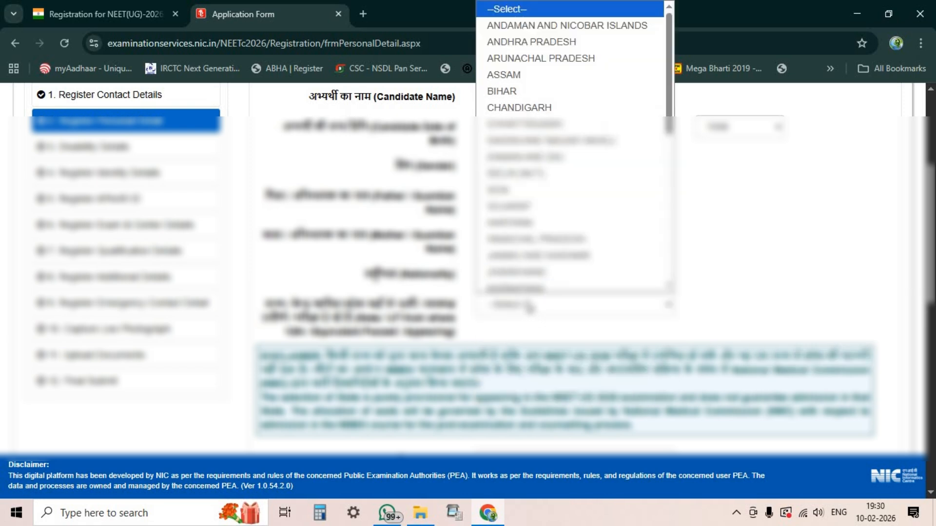
scroll(536, 244, down, 6)
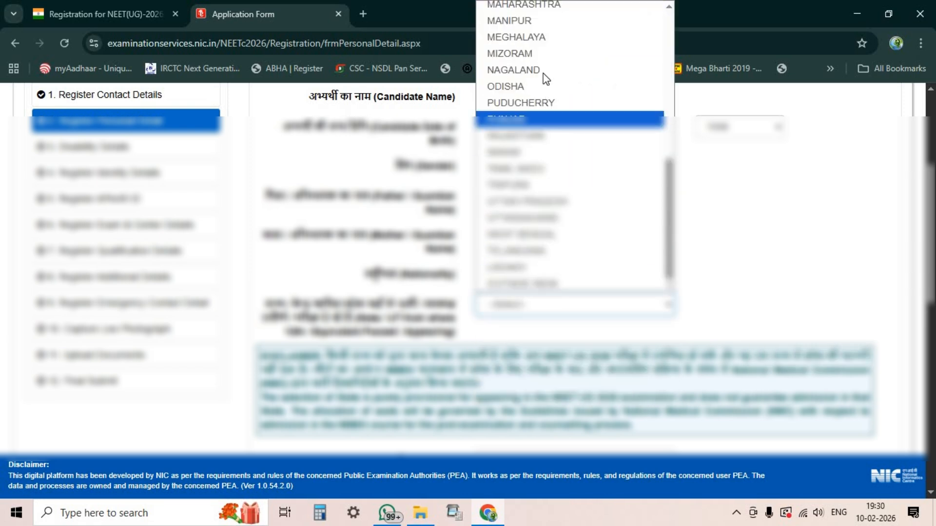
click(524, 5)
Set both Category and Confirm Category to General.
scroll(529, 255, down, 5)
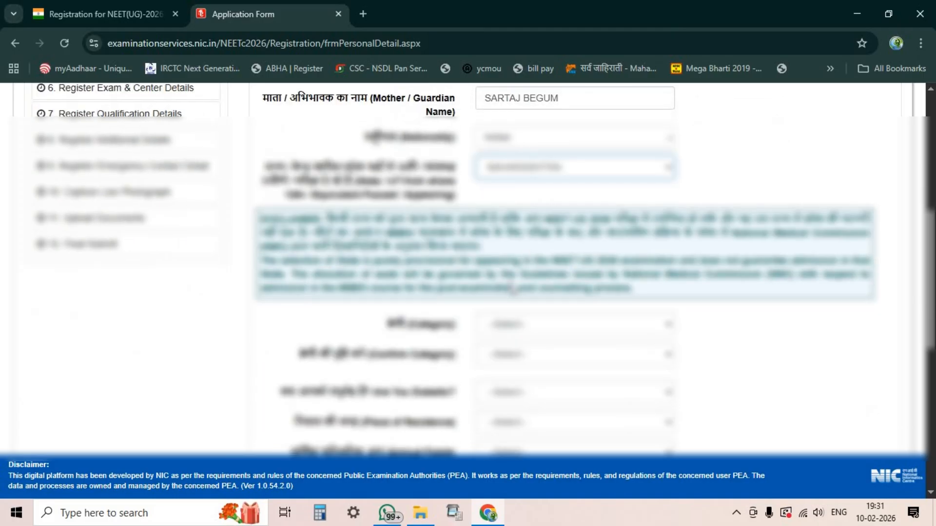
click(539, 191)
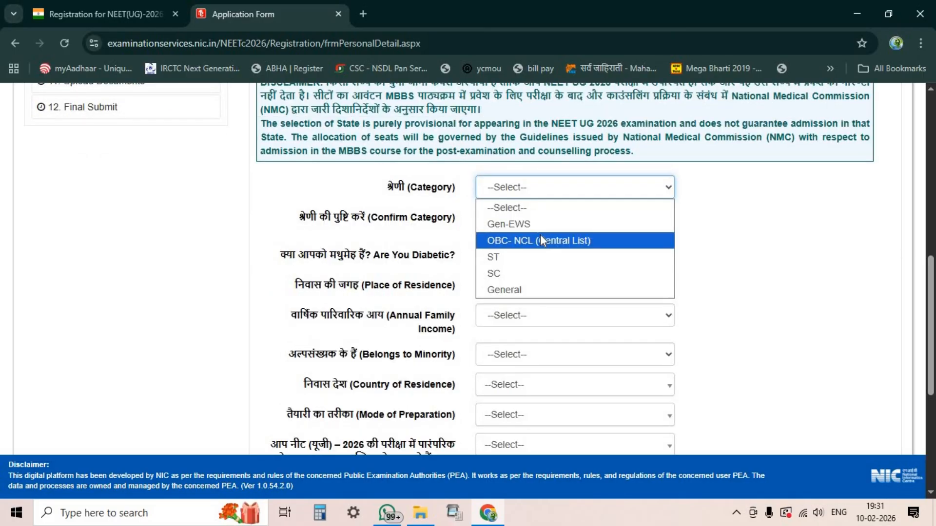
click(539, 290)
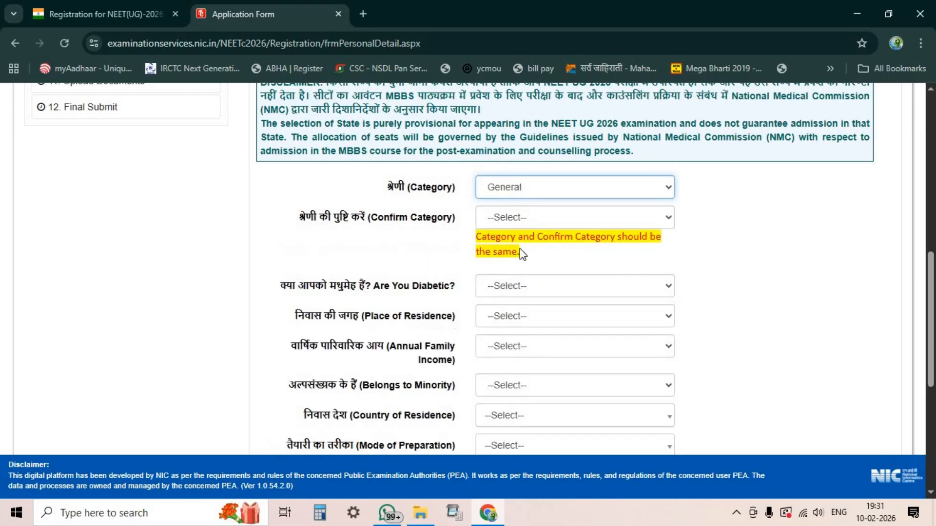
click(534, 217)
click(529, 318)
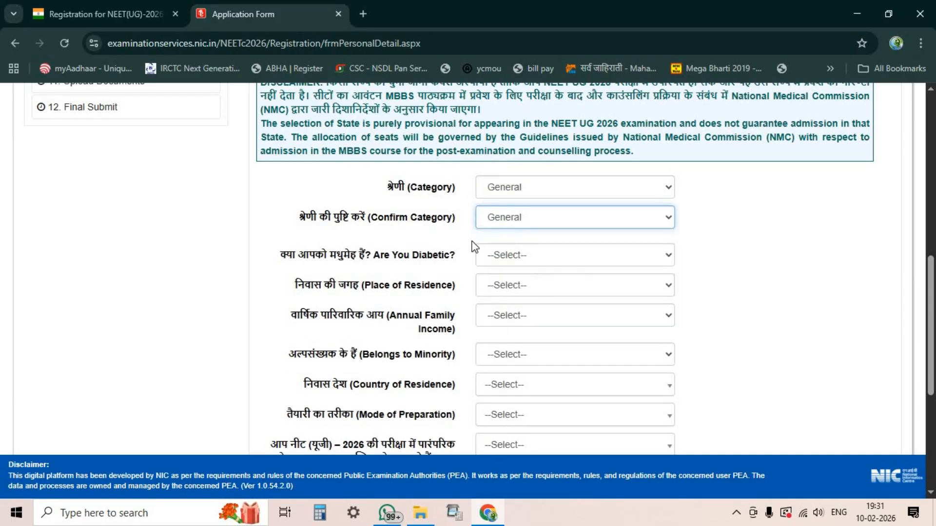
Answer No to the diabetic question and set the Place of Residence to Rural.
click(519, 261)
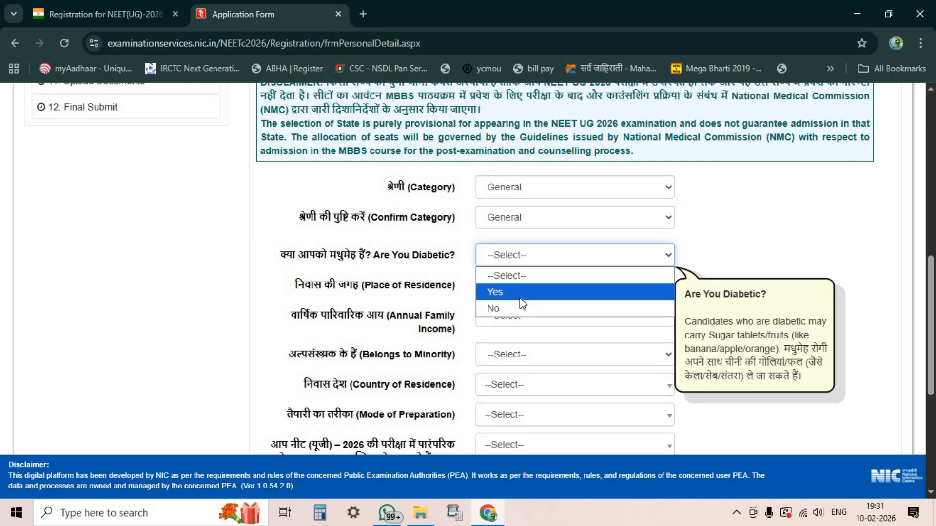
click(514, 309)
click(511, 288)
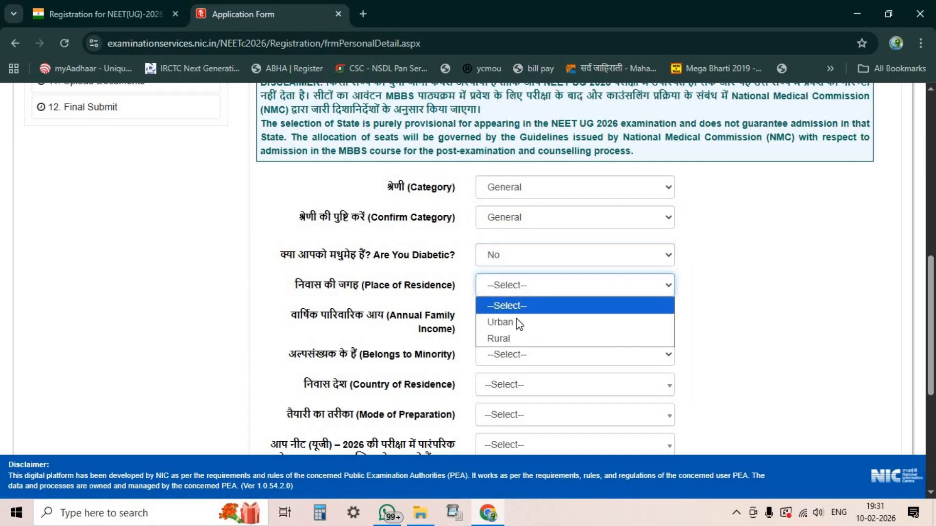
click(522, 330)
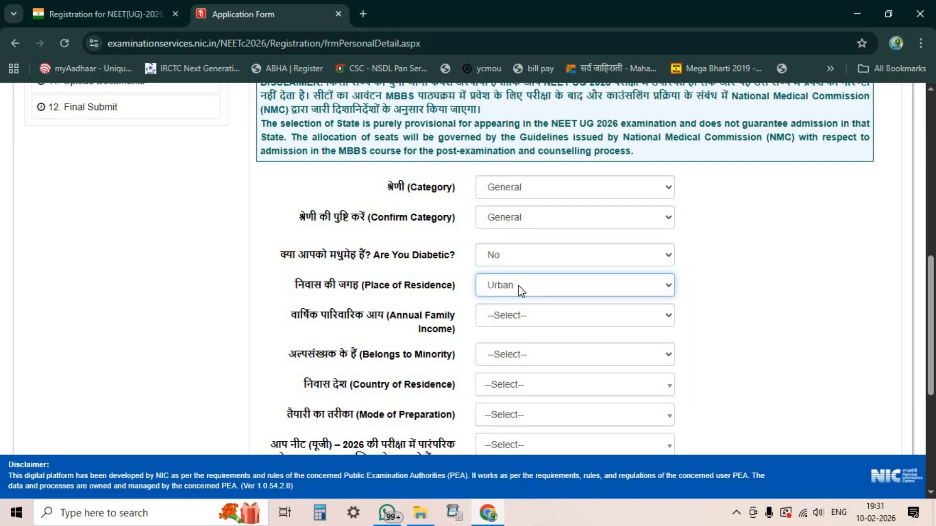
click(518, 285)
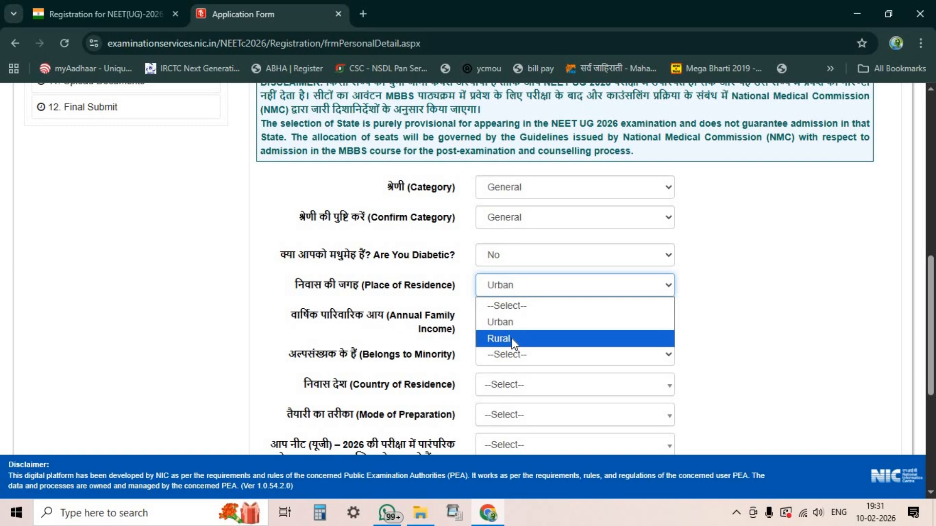
click(511, 338)
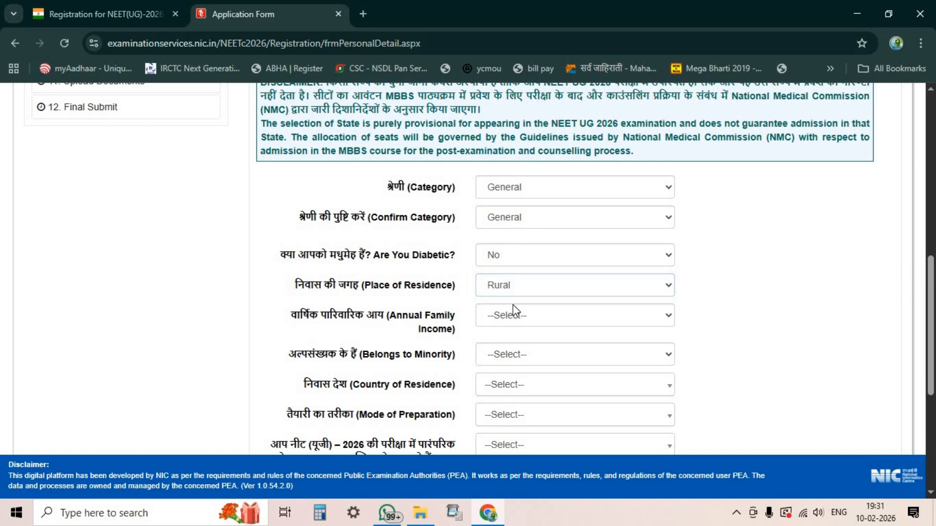
Set the Annual Family Income to UPTO 100000.
scroll(508, 318, down, 1)
click(513, 254)
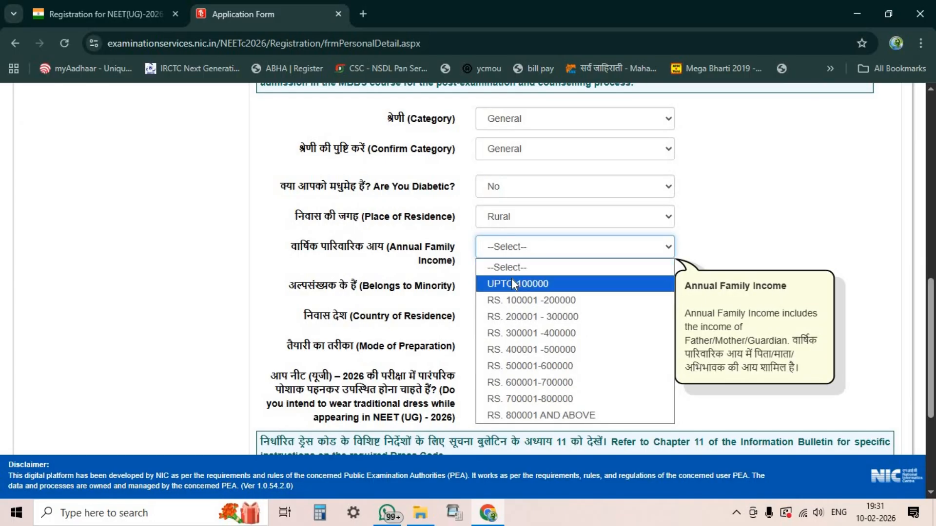
click(517, 284)
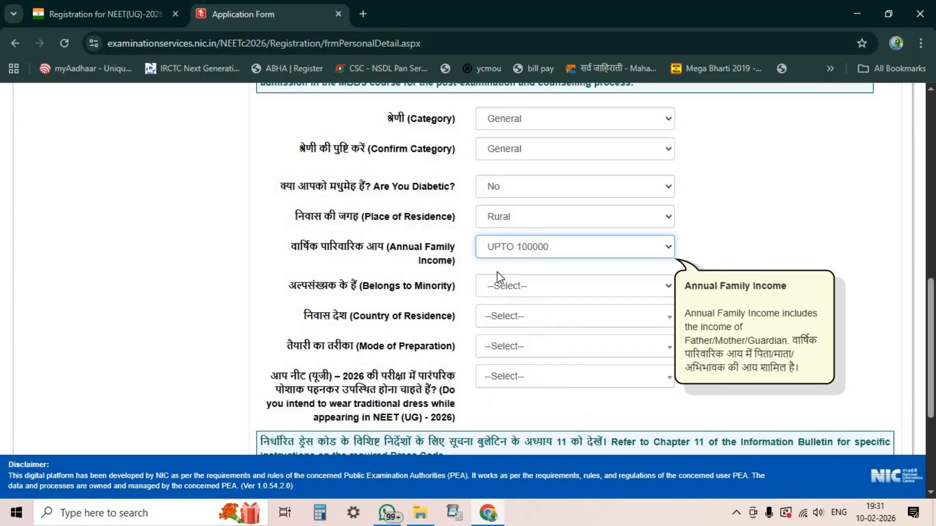
scroll(505, 282, down, 1)
click(530, 178)
click(530, 179)
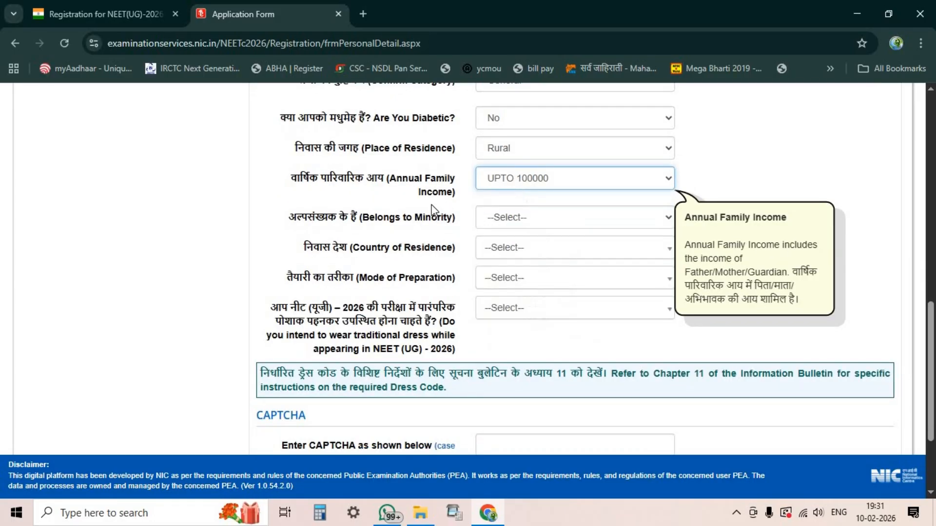
Set Belongs to Minority to Yes and choose Muslim as the Religious Minority.
click(493, 221)
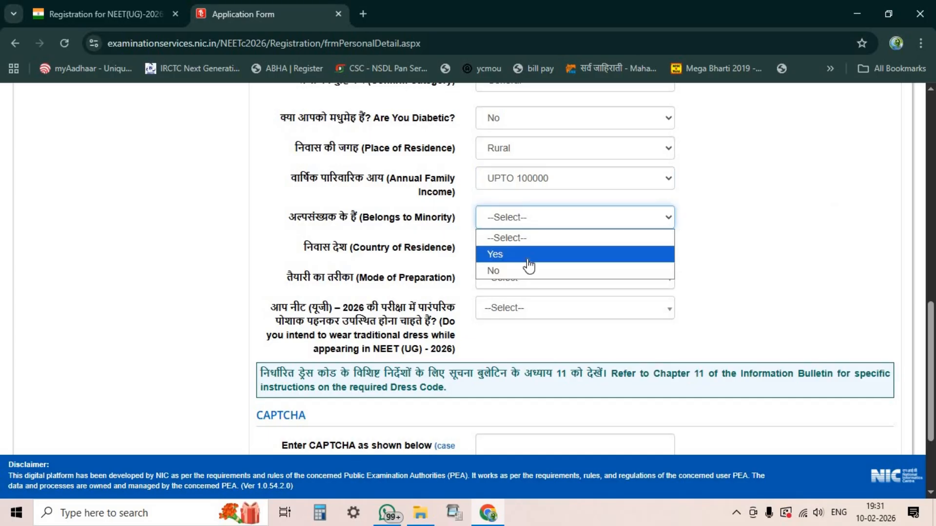
click(526, 254)
click(534, 249)
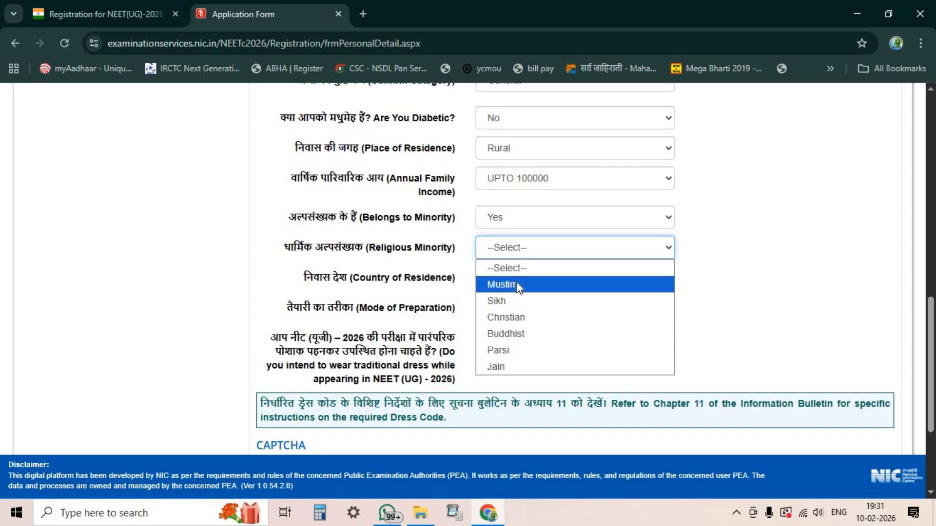
click(516, 249)
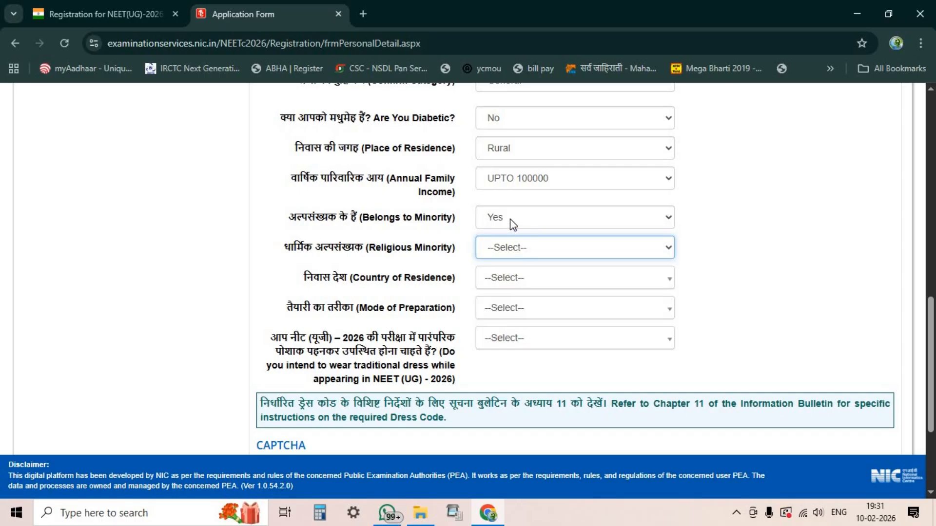
click(513, 224)
click(508, 271)
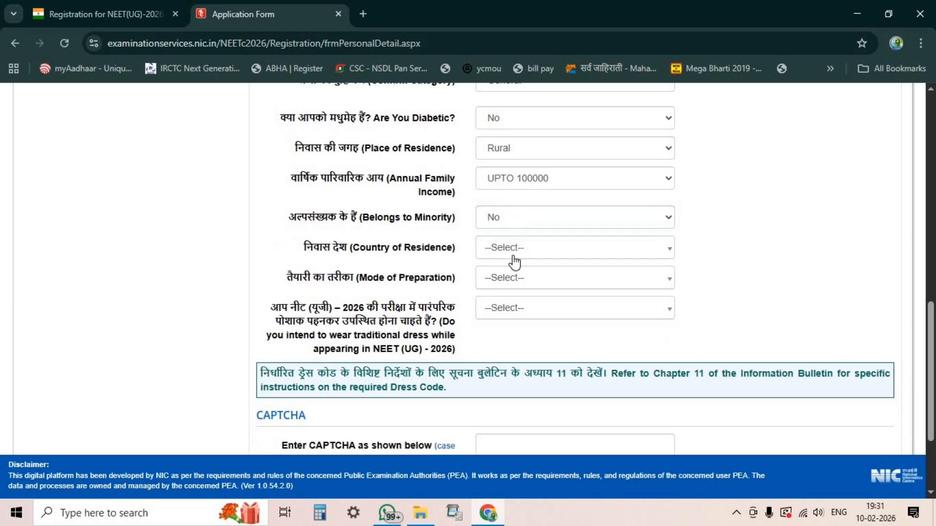
click(510, 232)
click(498, 255)
click(502, 255)
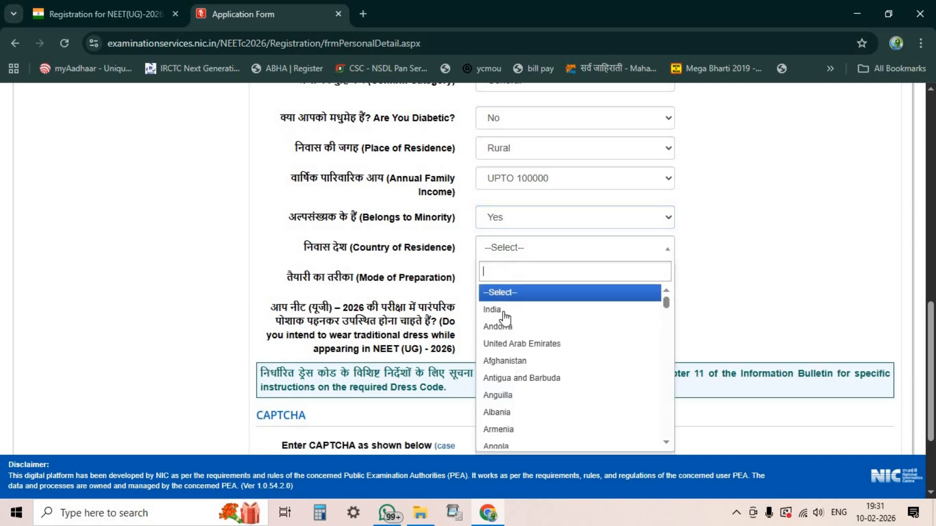
click(505, 253)
click(507, 282)
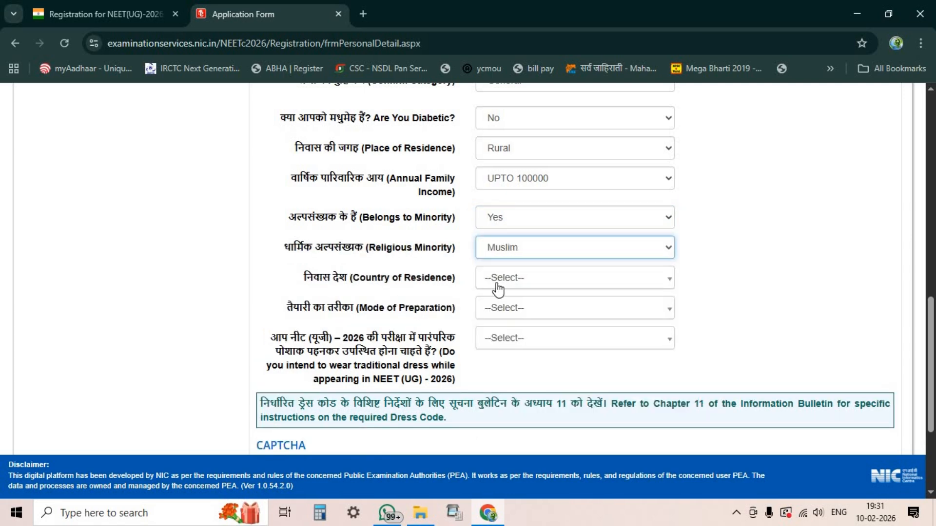
Set the Country of Residence to India and the Mode of Preparation to Self study.
click(510, 281)
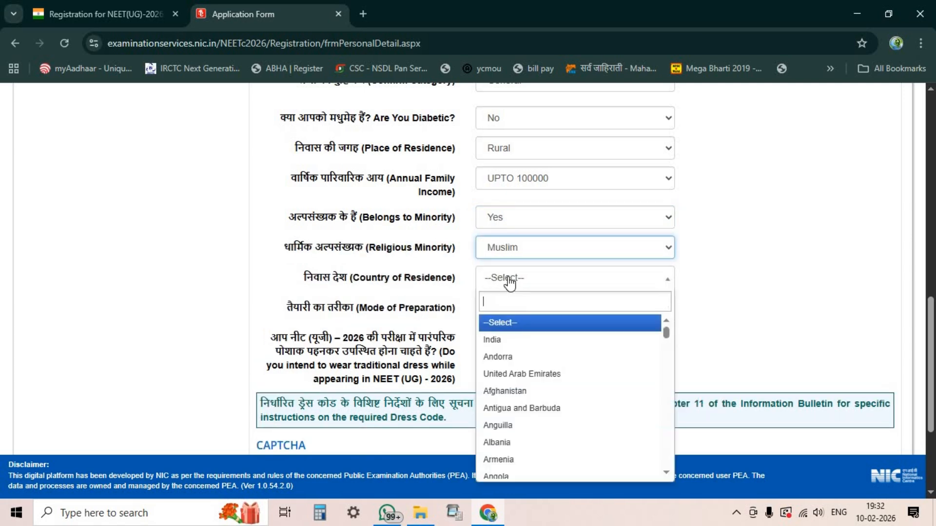
click(506, 340)
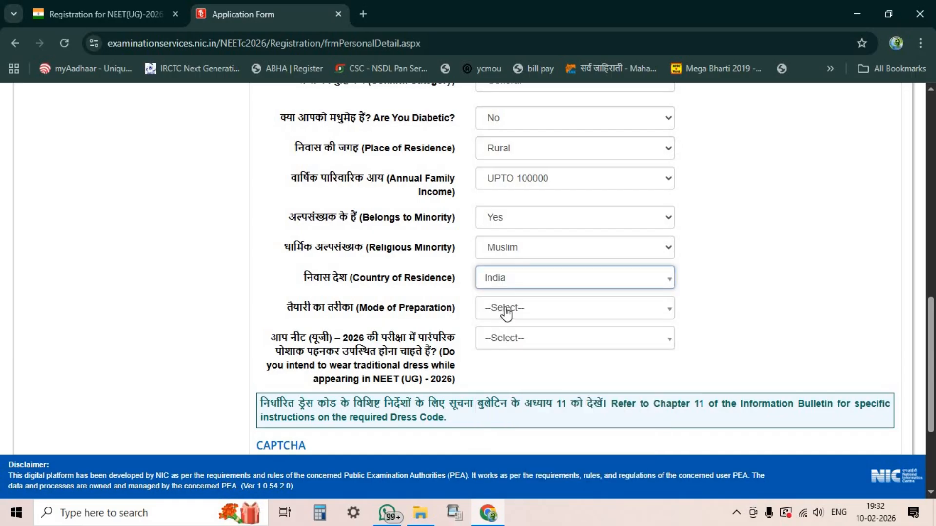
click(504, 313)
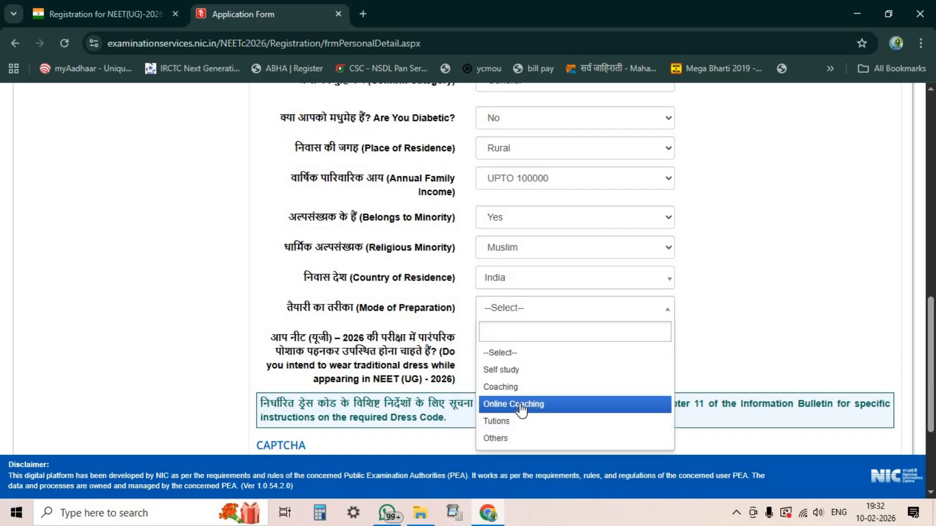
click(526, 370)
Answer Yes to wearing traditional dress in NEET (UG) - 2026, and save the personal details with the displayed CAPTCHA.
scroll(520, 316, down, 1)
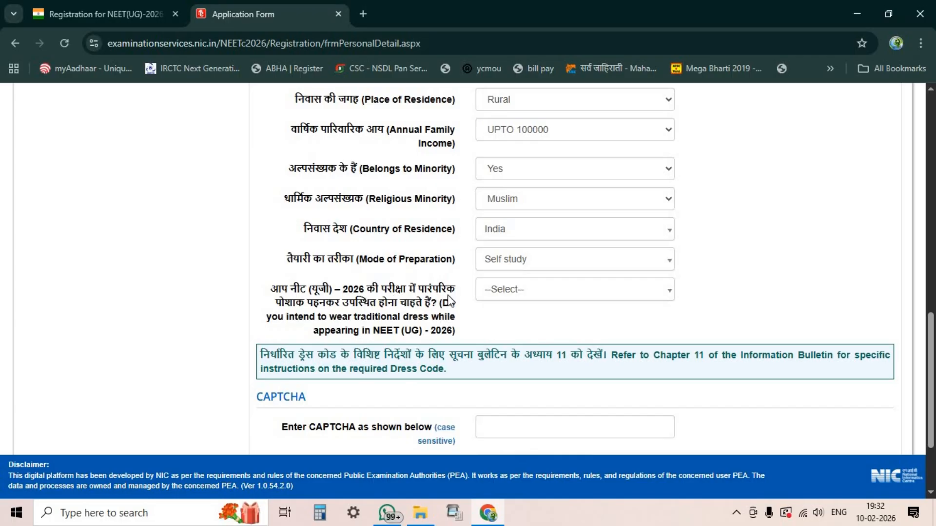
click(516, 299)
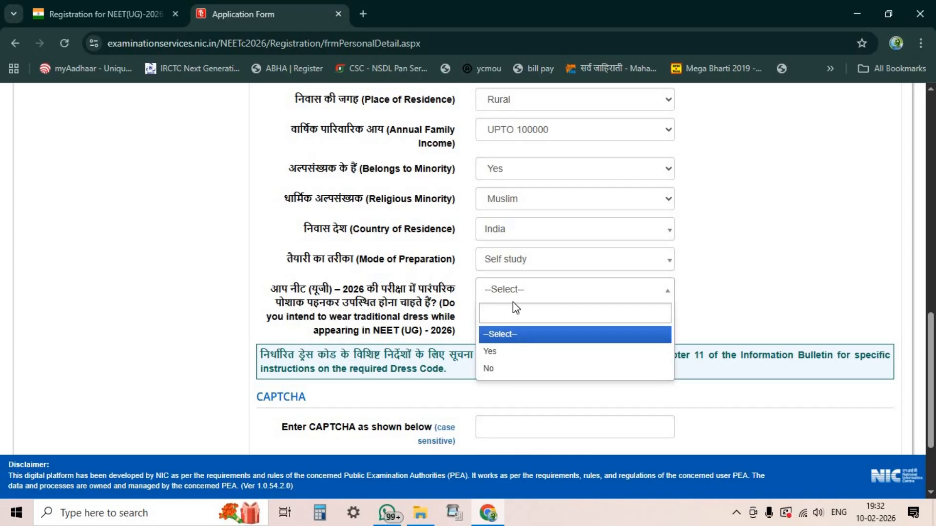
click(502, 351)
scroll(517, 319, down, 3)
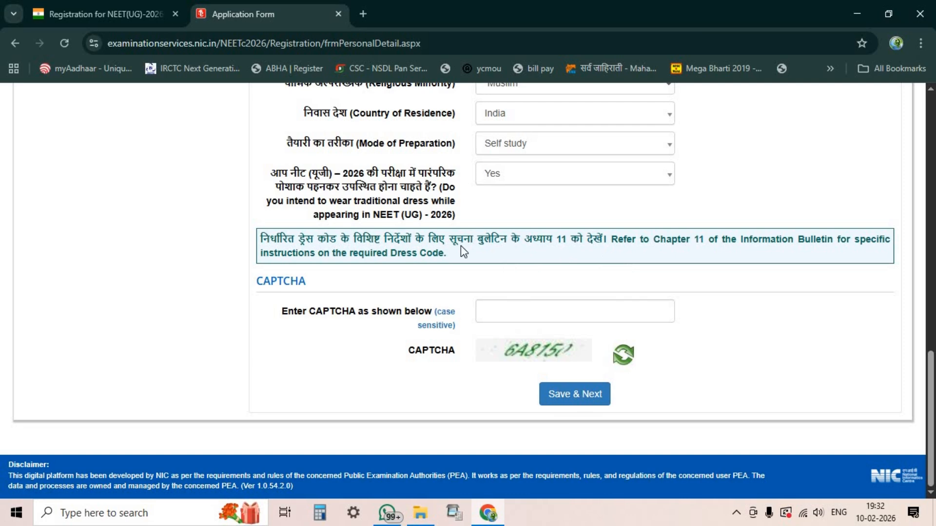
click(619, 311)
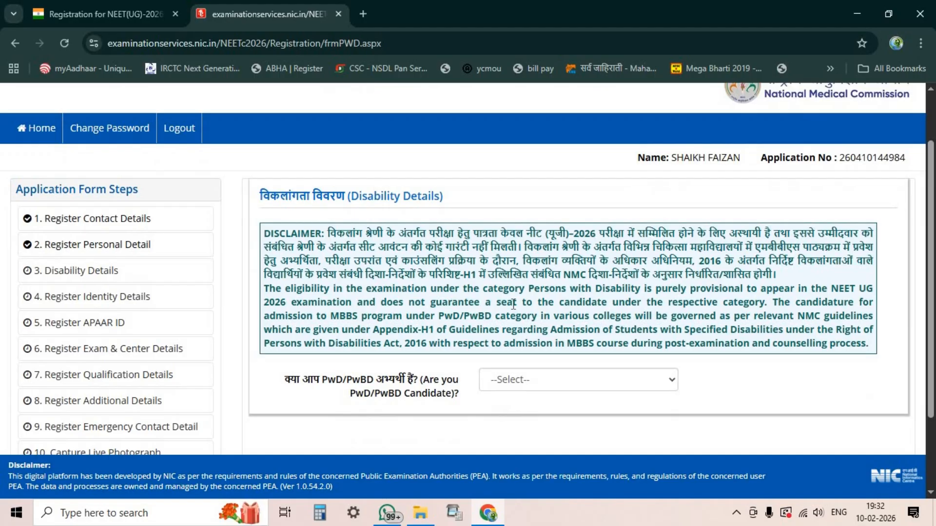
Answer No to the PwD/PwBD candidate question in the Disability Details.
scroll(512, 305, down, 2)
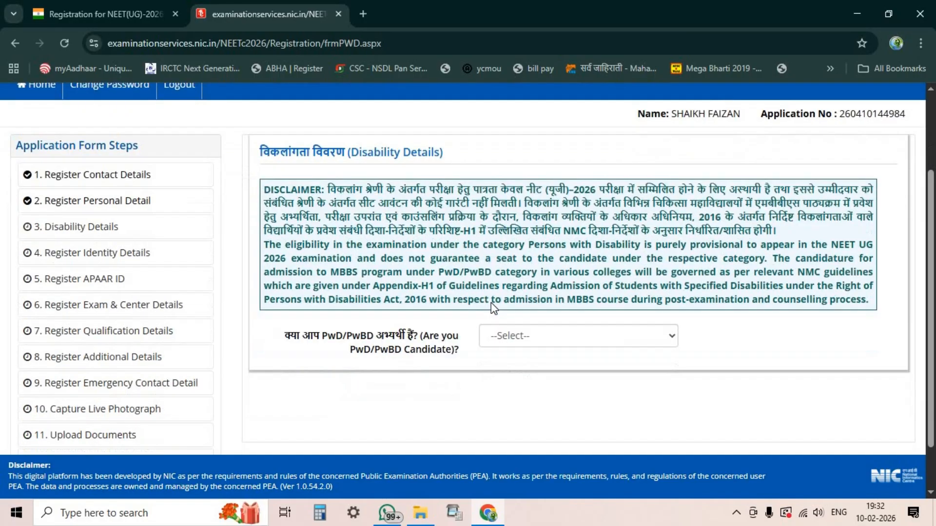
click(508, 281)
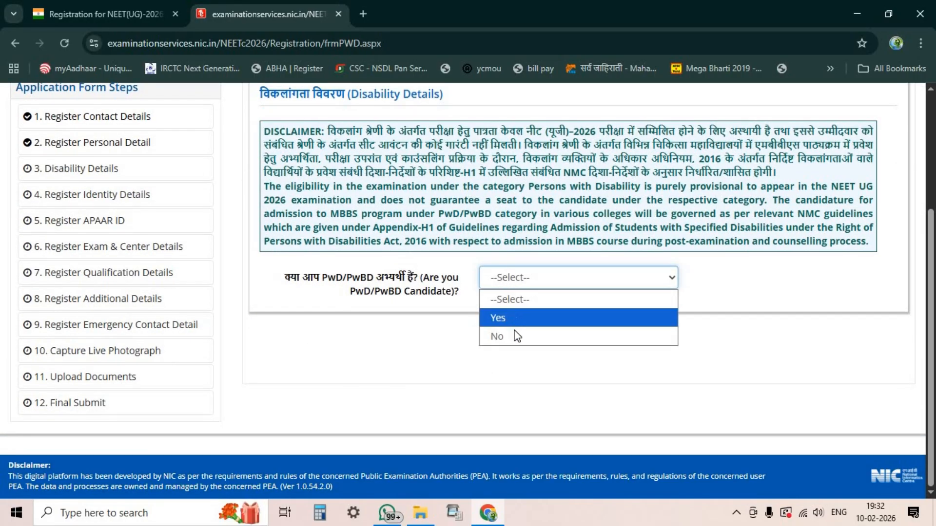
click(515, 340)
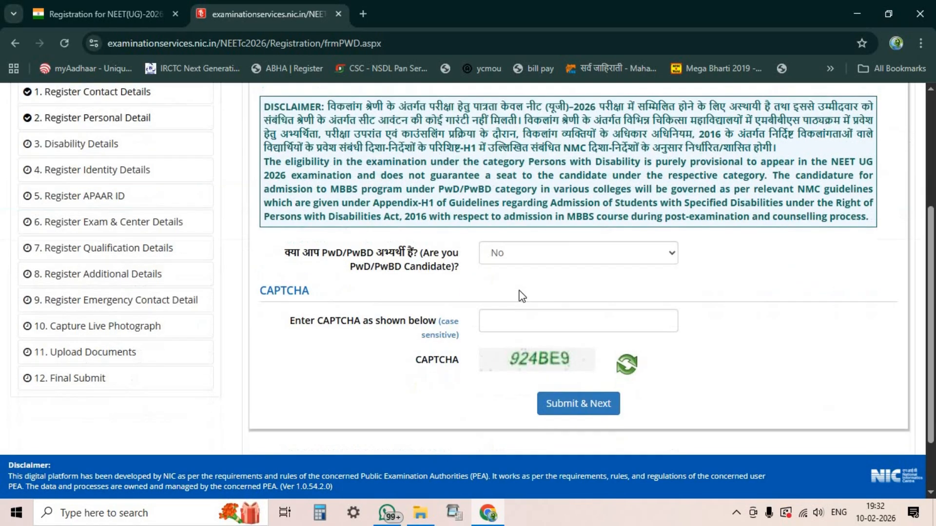
click(518, 182)
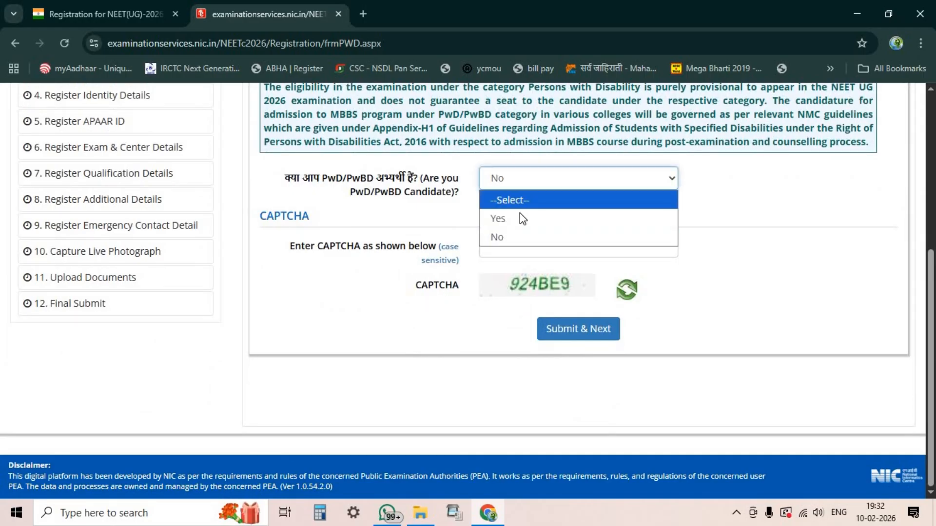
click(518, 219)
scroll(501, 263, down, 6)
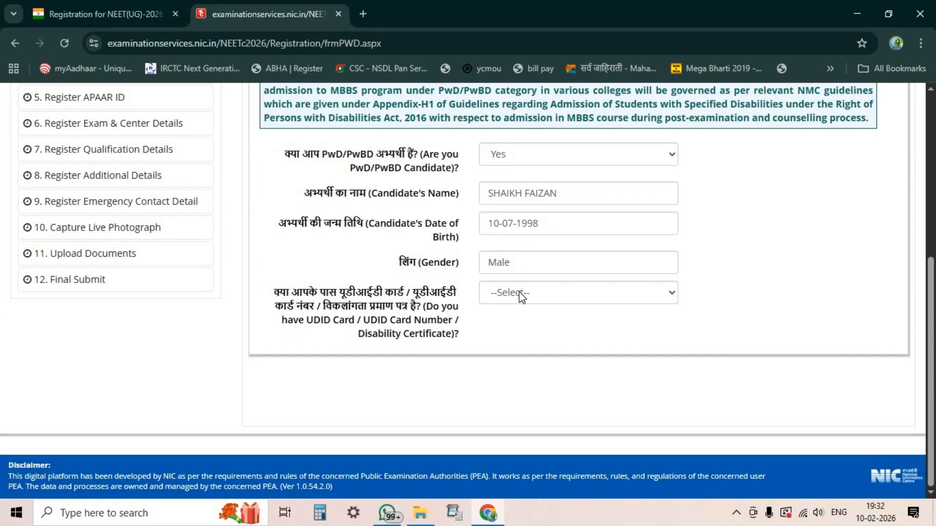
click(522, 296)
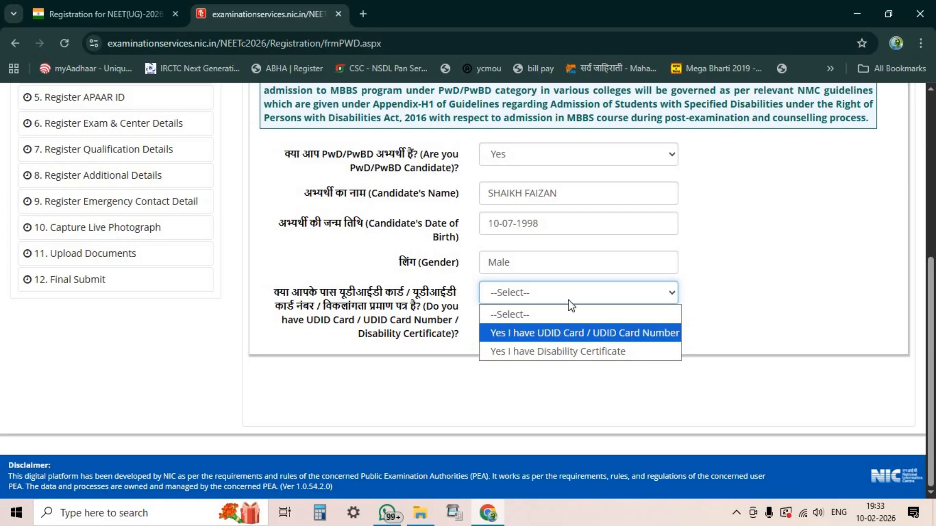
click(525, 157)
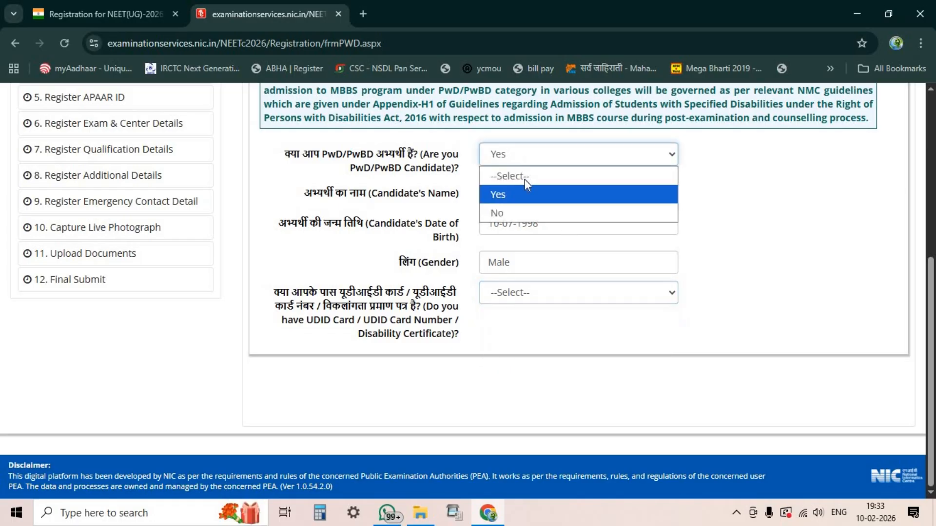
click(519, 207)
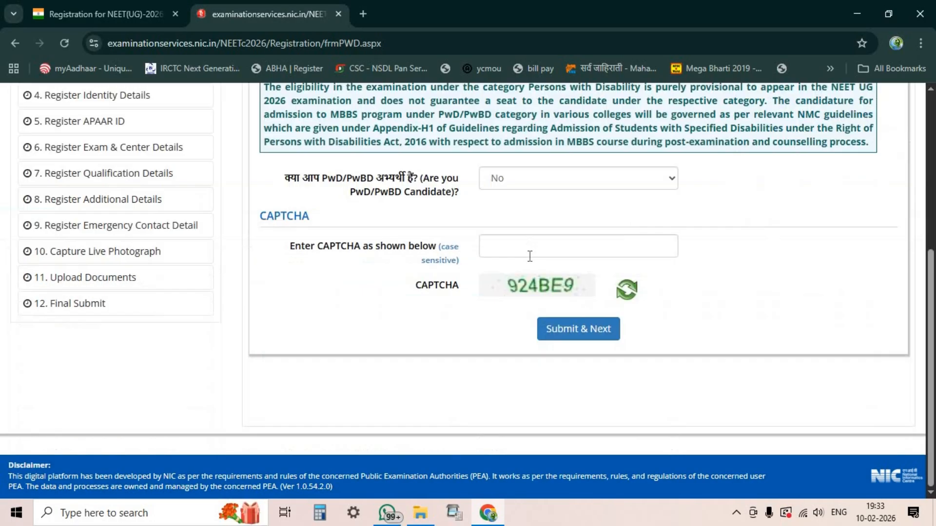
Try to submit the Disability Details section with the displayed CAPTCHA.
click(524, 250)
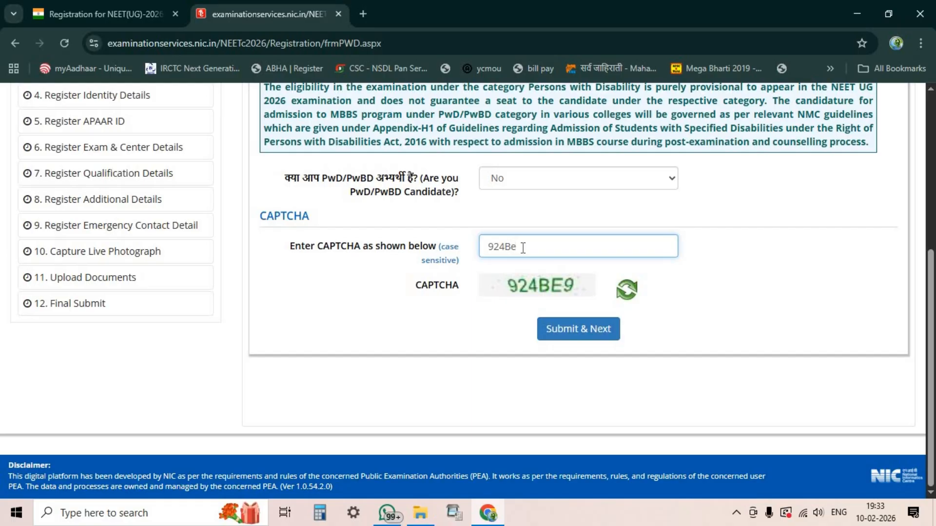
text(924Be9)
click(558, 337)
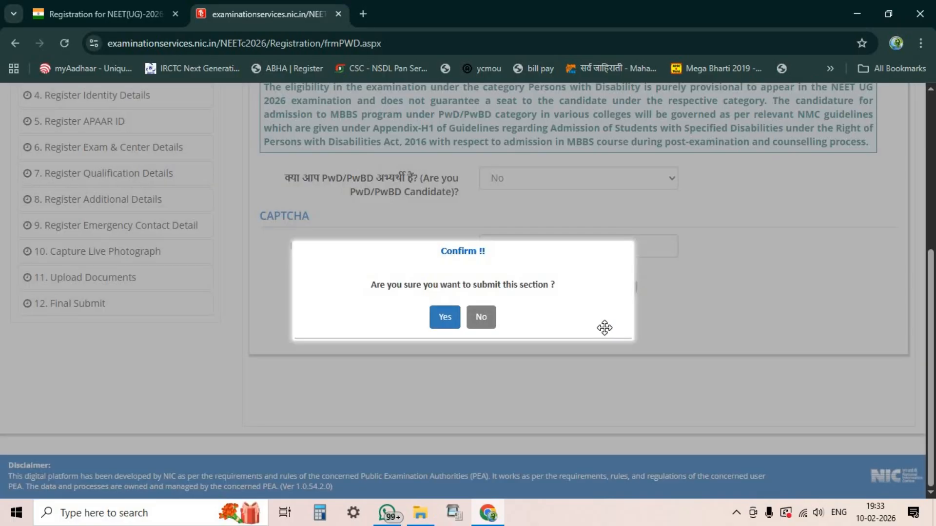
click(446, 318)
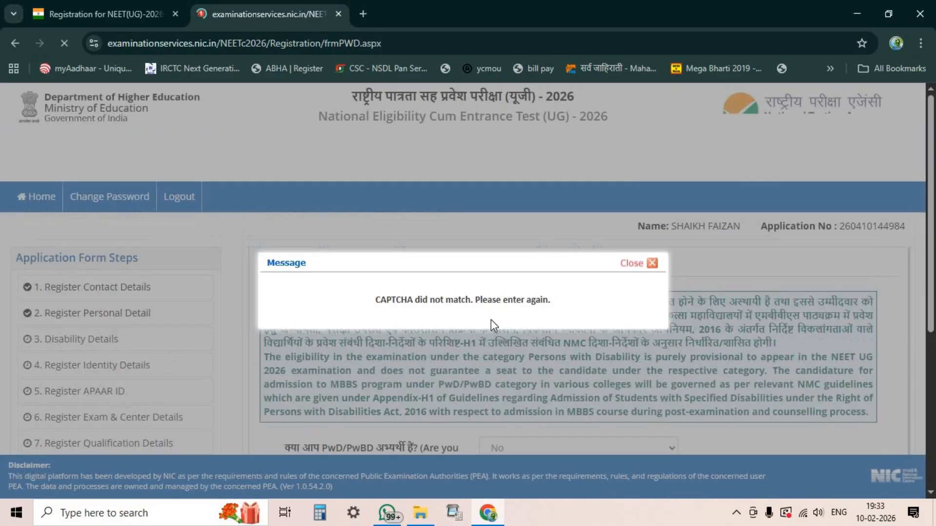
Dismiss the message, enter the new CAPTCHA exactly as displayed, and submit the Disability Details section.
click(645, 271)
text(G7474F)
click(578, 334)
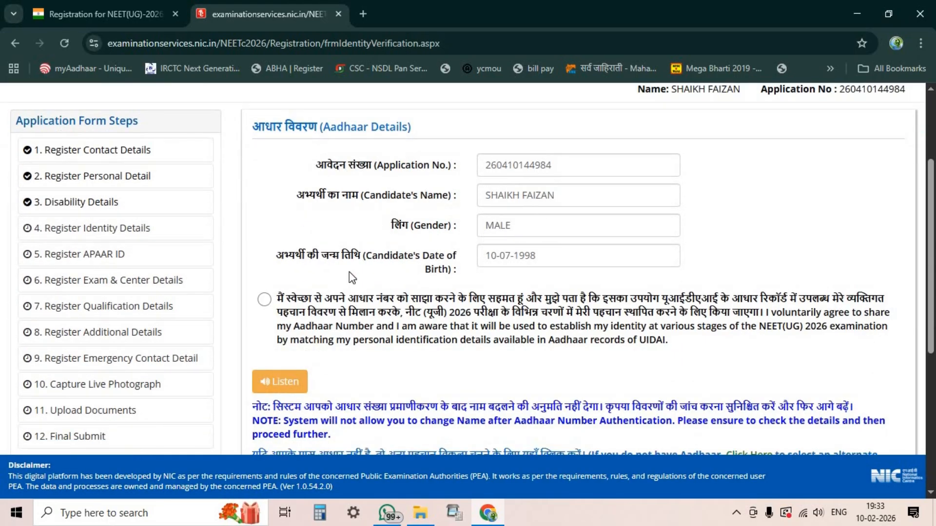
Consent to sharing the Aadhaar number, then enter and confirm the candidate's Aadhaar number and fill in the displayed CAPTCHA.
click(264, 299)
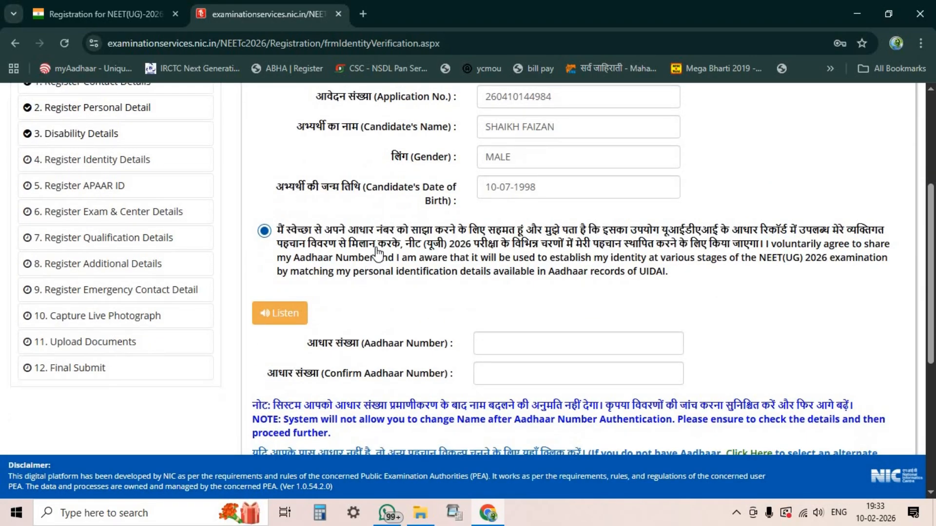
click(612, 267)
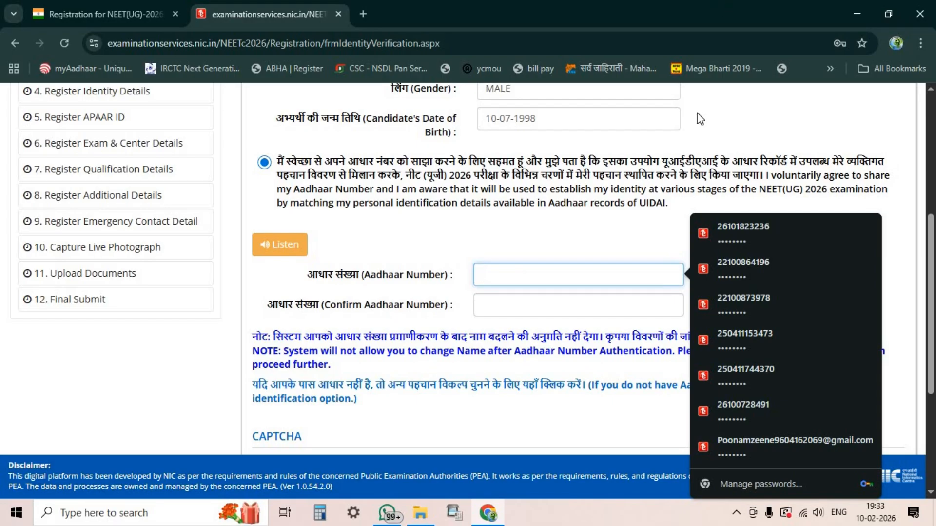
click(519, 306)
scroll(544, 328, down, 3)
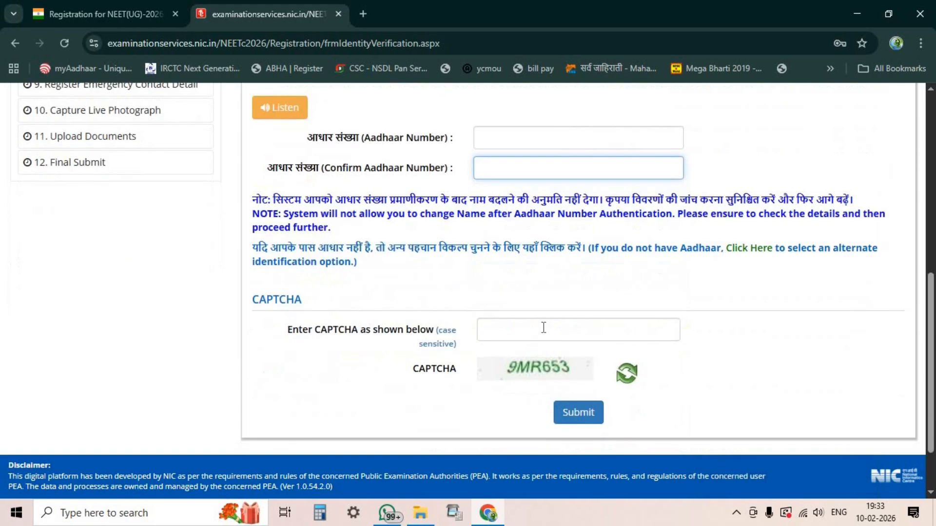
click(547, 329)
scroll(557, 326, up, 2)
click(529, 271)
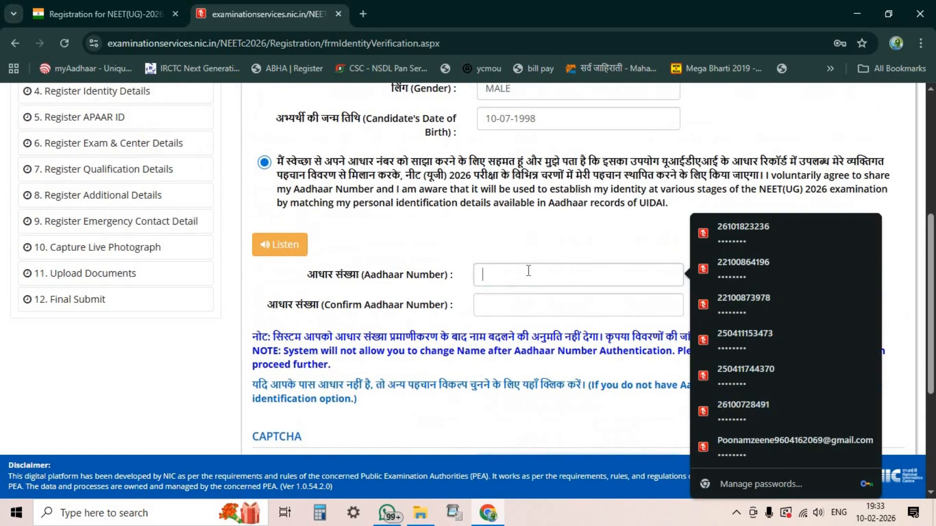
key(ctrl+v)
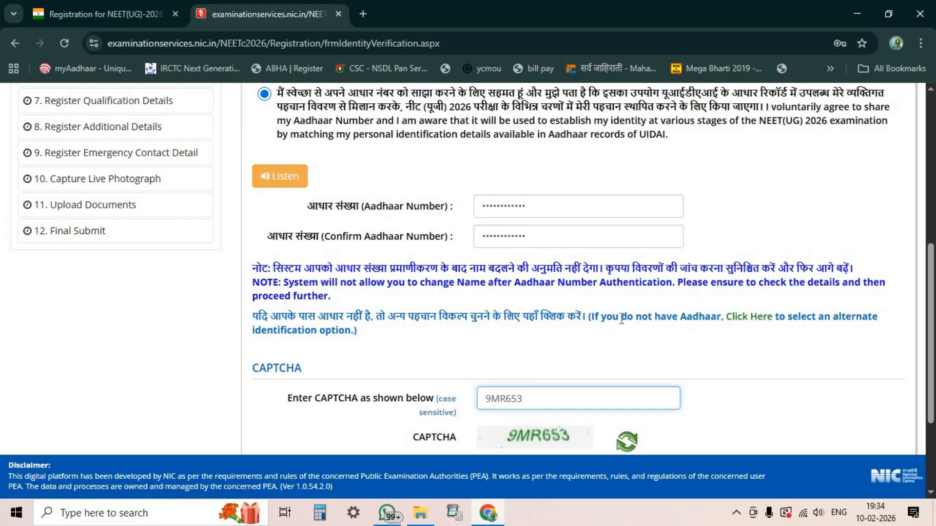
Submit the Aadhaar details and confirm the submission.
scroll(611, 314, down, 3)
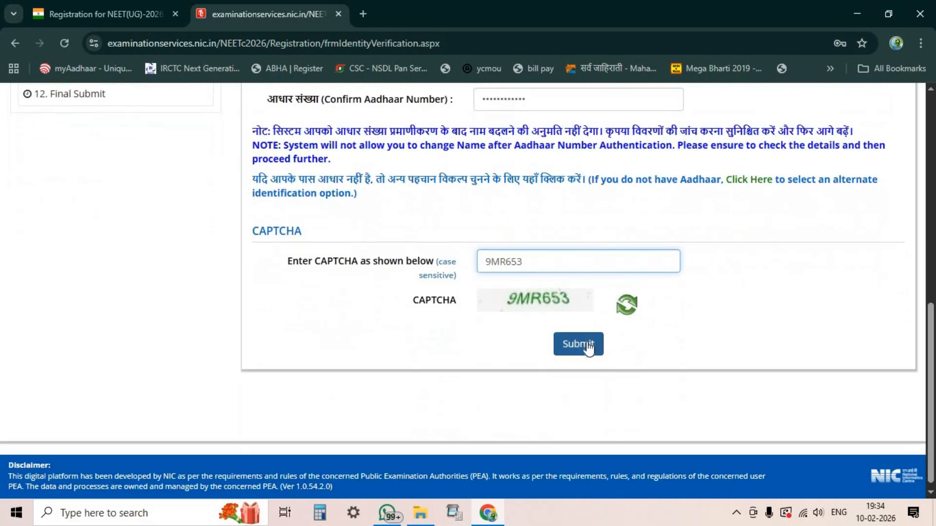
scroll(643, 306, up, 3)
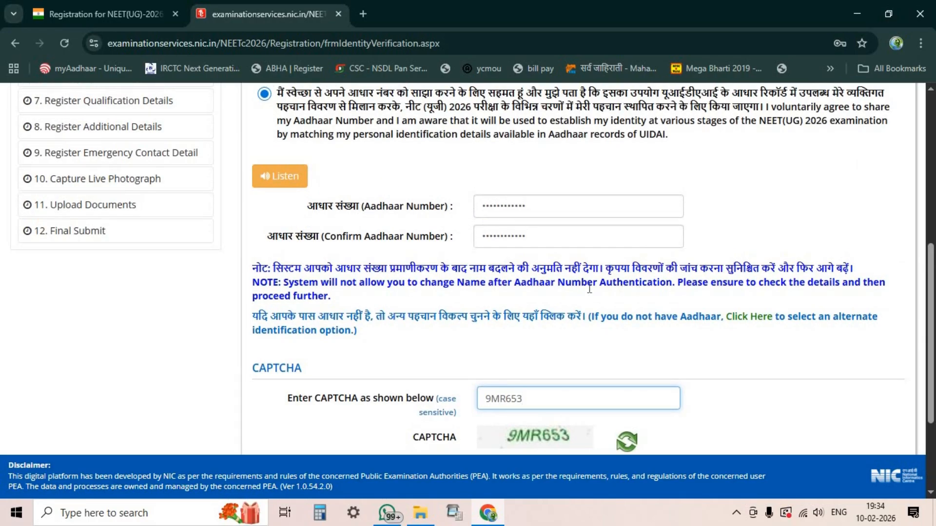
scroll(624, 351, down, 3)
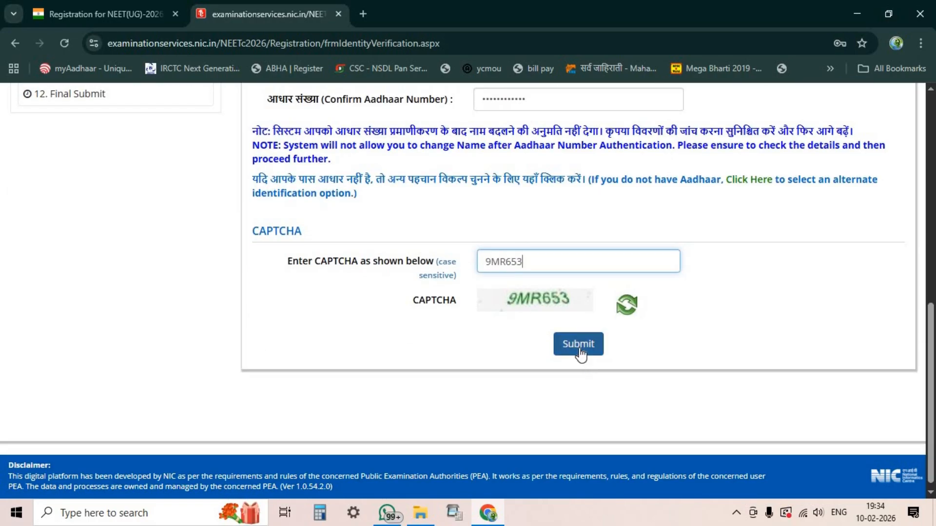
scroll(594, 354, up, 4)
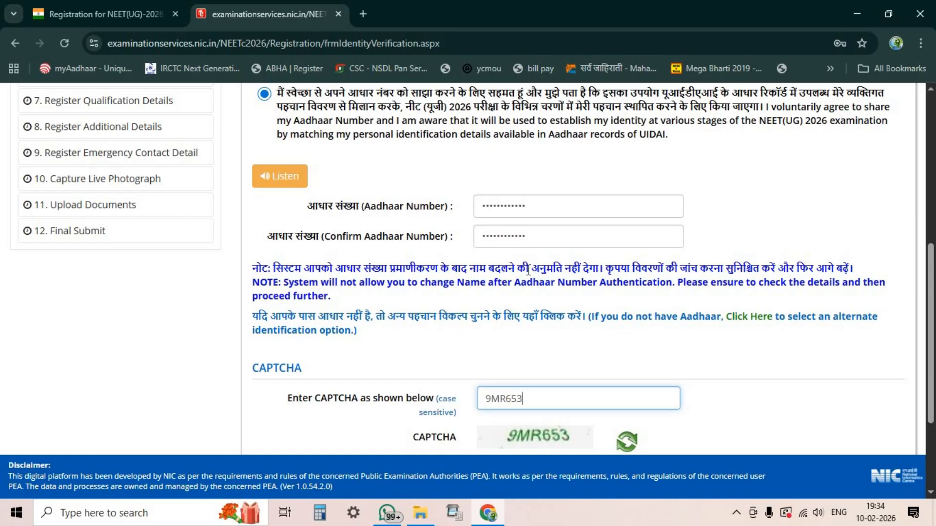
scroll(573, 329, down, 3)
scroll(574, 341, down, 2)
click(596, 349)
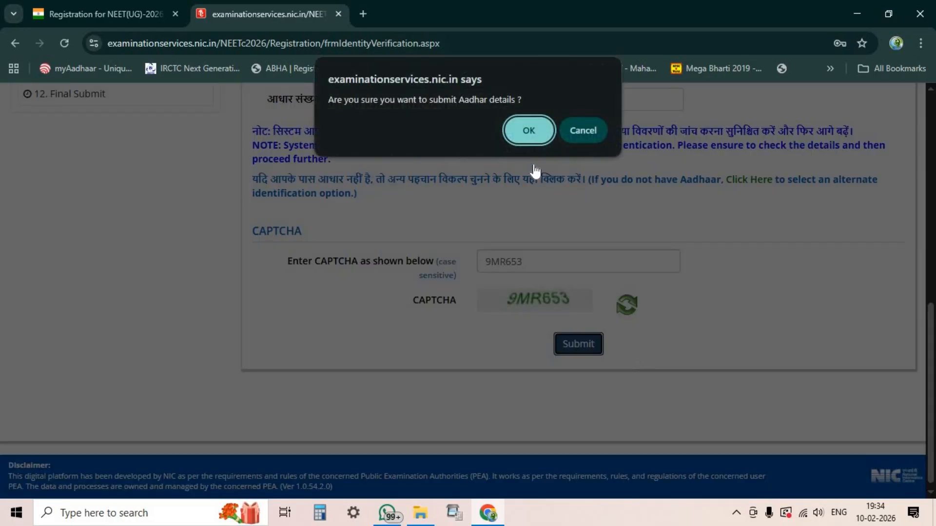
click(528, 130)
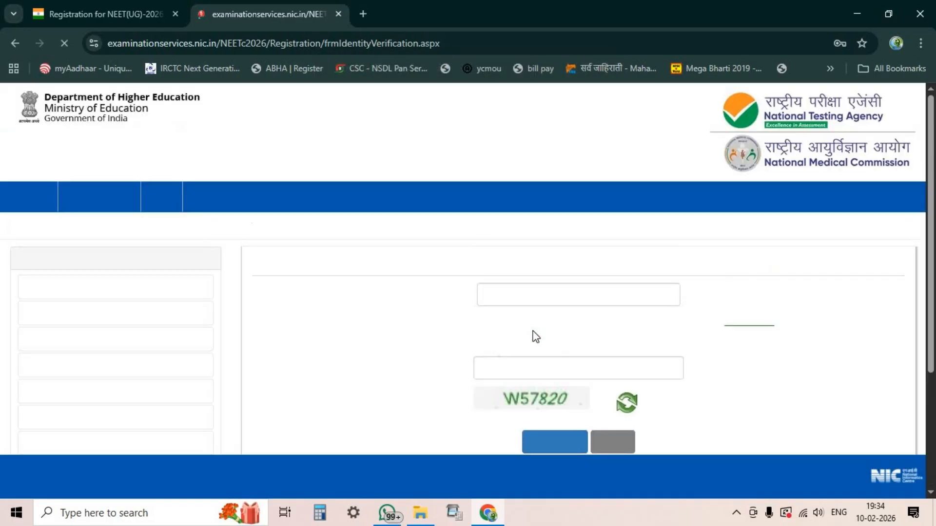
Enter the one-time password sent to the mobile with the displayed CAPTCHA, submit the OTP and confirm proceeding.
scroll(580, 280, down, 2)
click(564, 232)
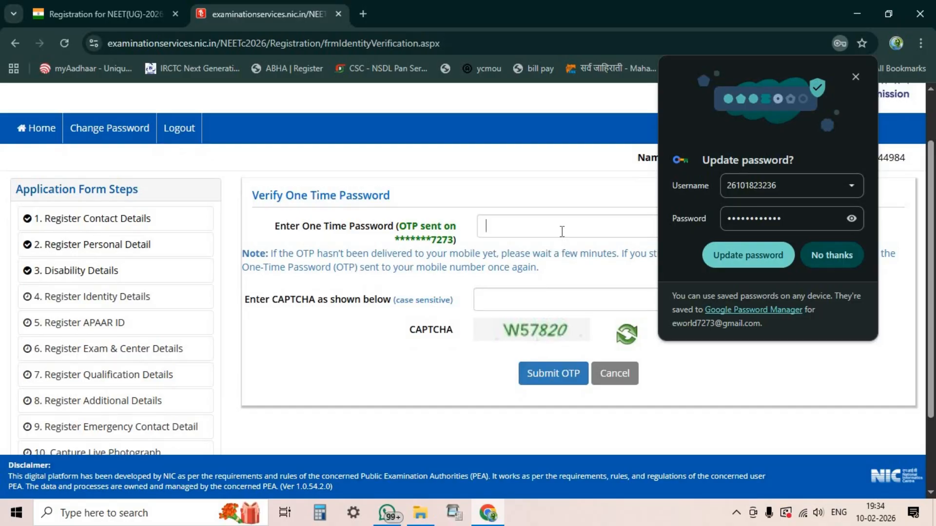
click(566, 227)
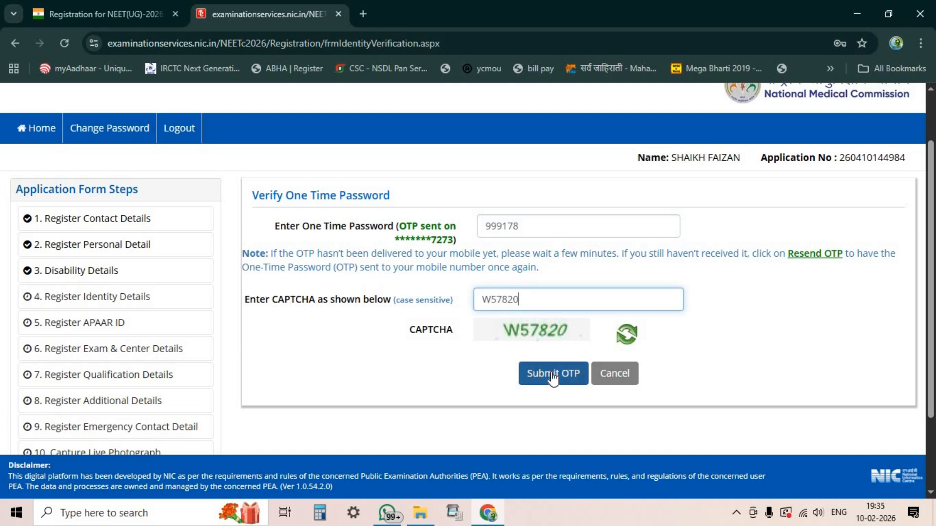
click(553, 377)
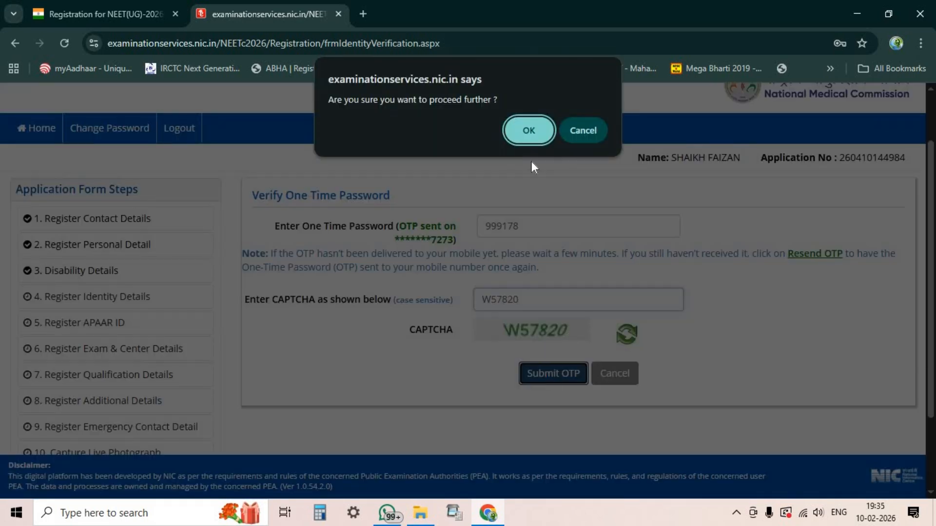
click(518, 142)
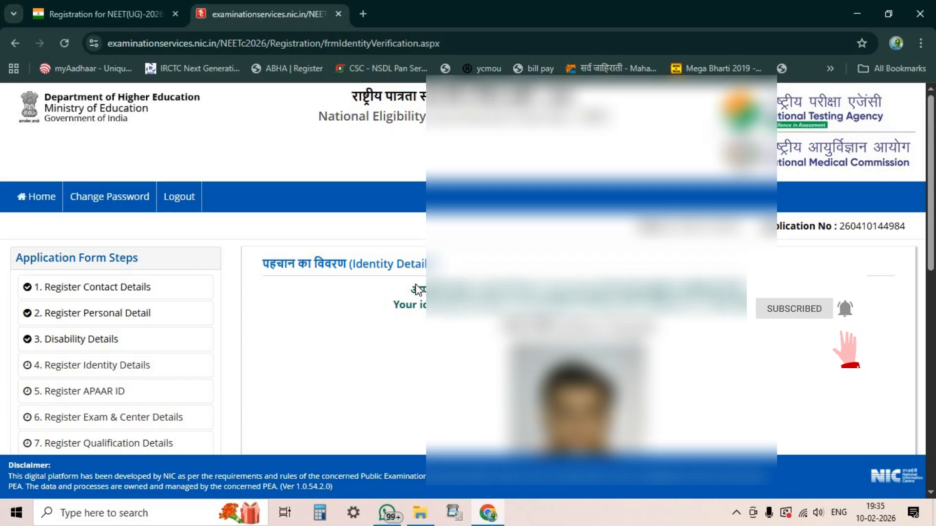
Review the Aadhaar comparison in the Identity Details and proceed to the APAAR ID section.
scroll(468, 269, down, 2)
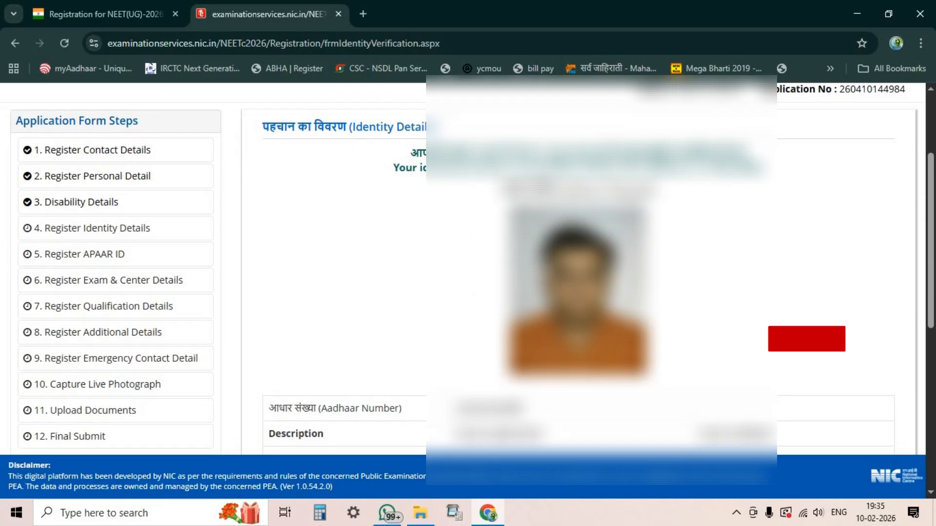
scroll(331, 305, down, 7)
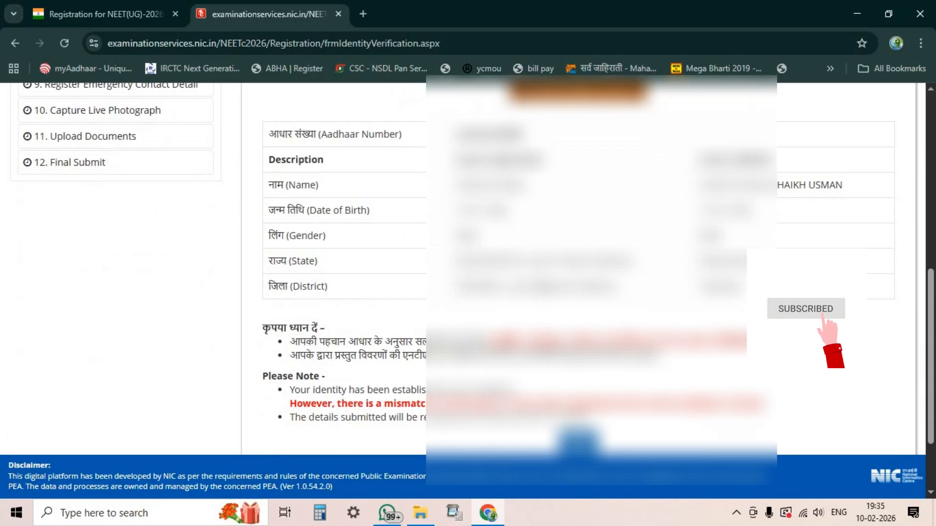
click(576, 374)
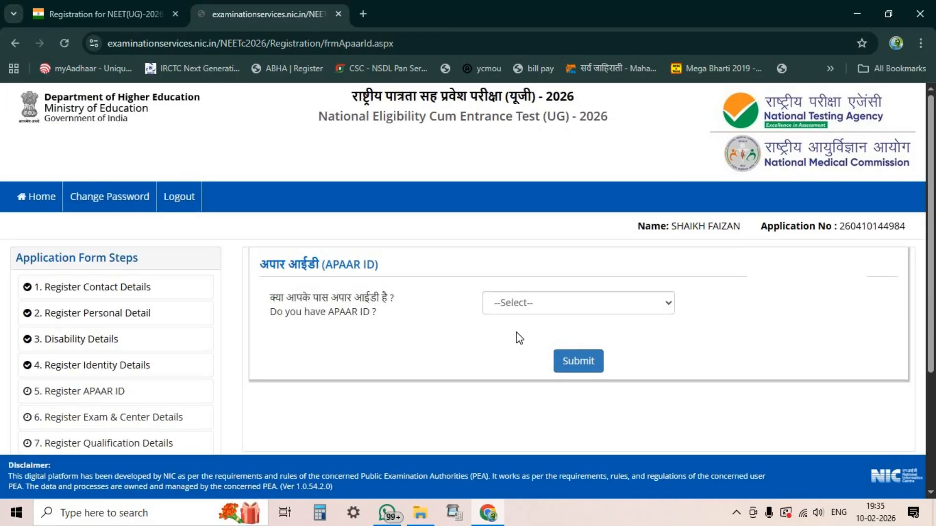
Answer Yes to having an APAAR ID, and submit and confirm the answer.
click(532, 308)
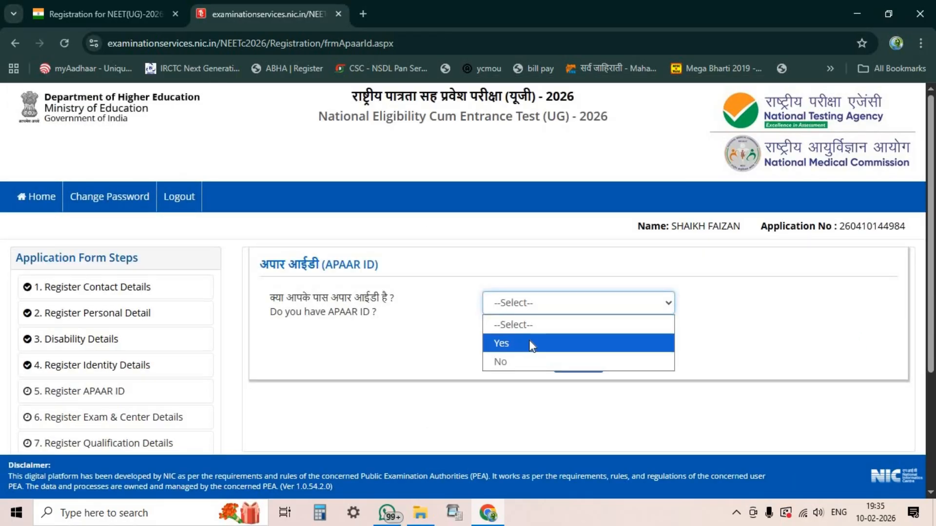
click(531, 346)
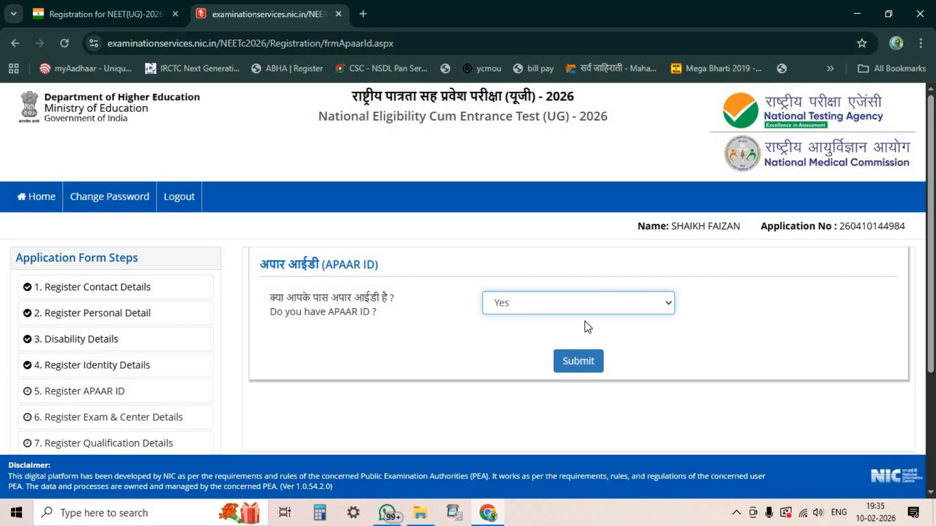
click(579, 365)
click(513, 123)
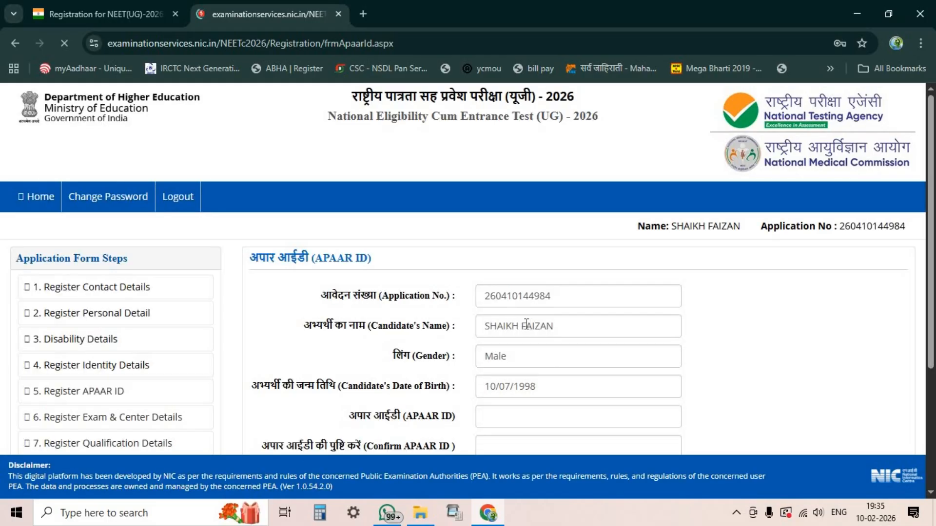
Enter and confirm the candidate's APAAR ID with the displayed CAPTCHA, and try to submit the section.
scroll(519, 316, down, 1)
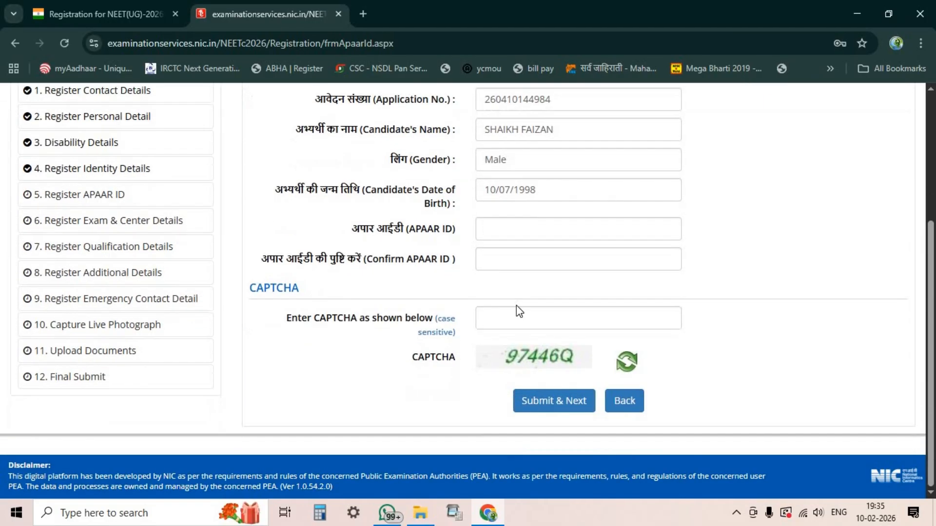
click(512, 231)
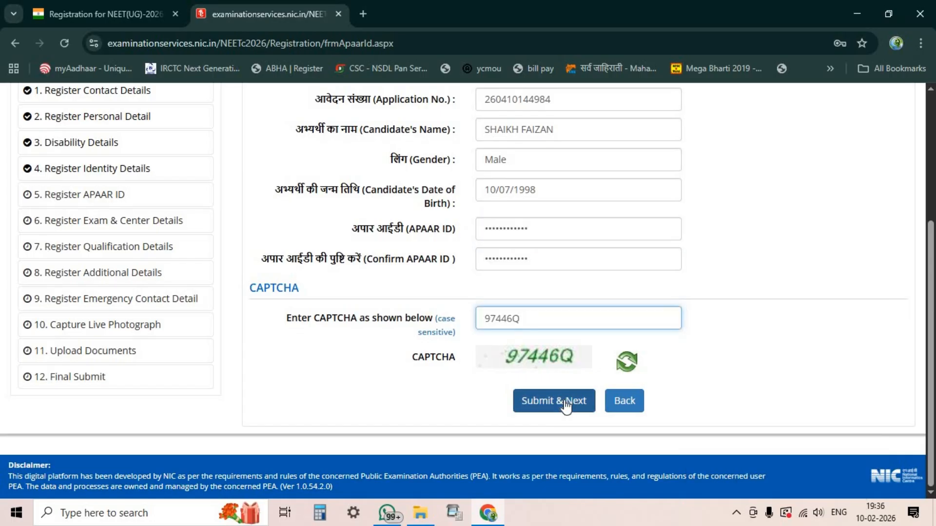
click(568, 403)
click(526, 130)
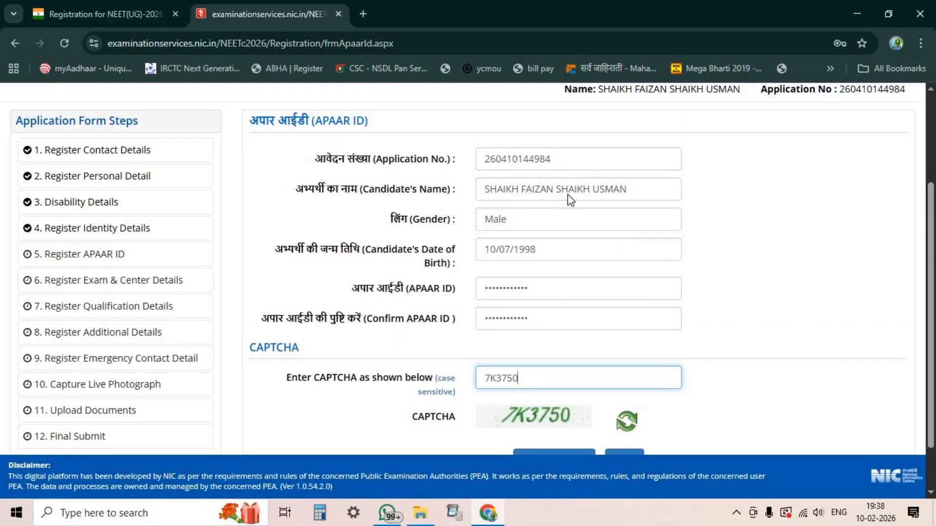
Check the candidate's full name in the APAAR ID section, then submit the section and confirm proceeding.
drag(561, 190, 625, 191)
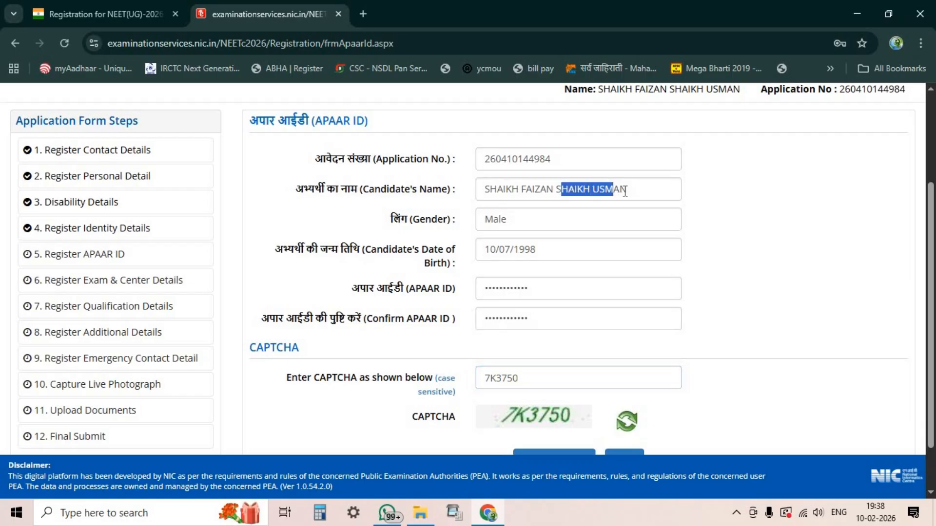
click(595, 189)
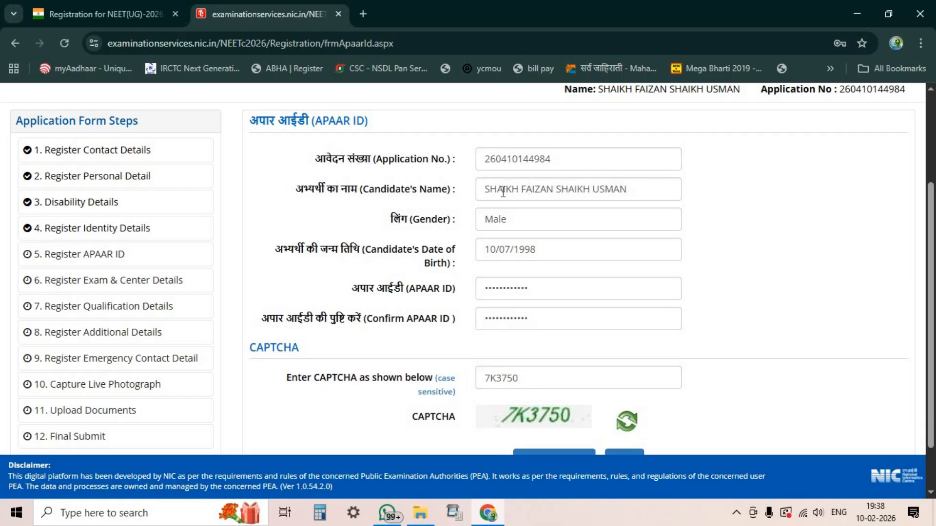
scroll(551, 302, down, 1)
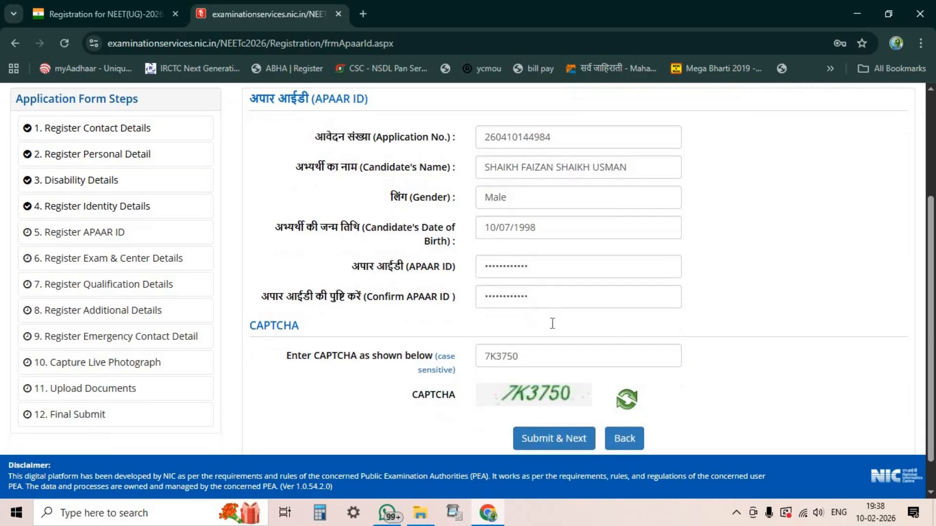
click(556, 401)
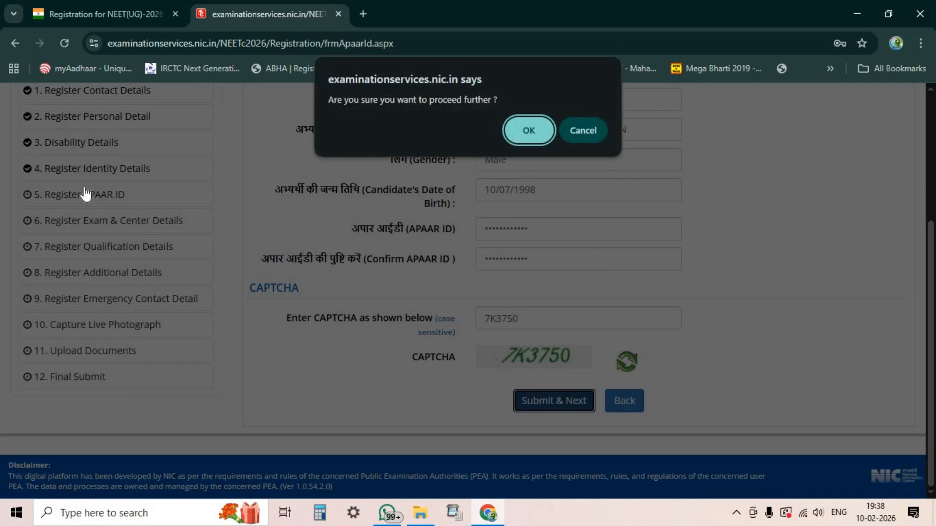
click(517, 135)
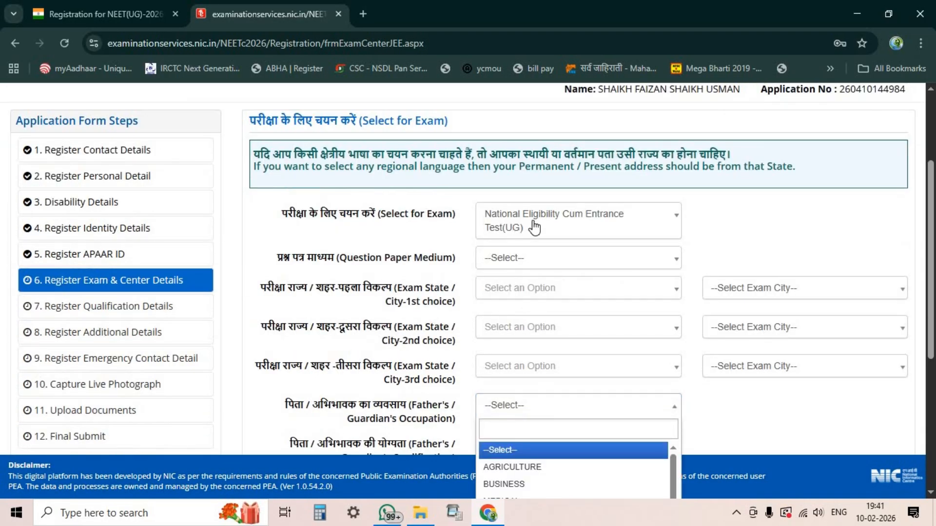
Select National Eligibility Cum Entrance Test(UG) as the exam and English as the question paper medium.
click(534, 229)
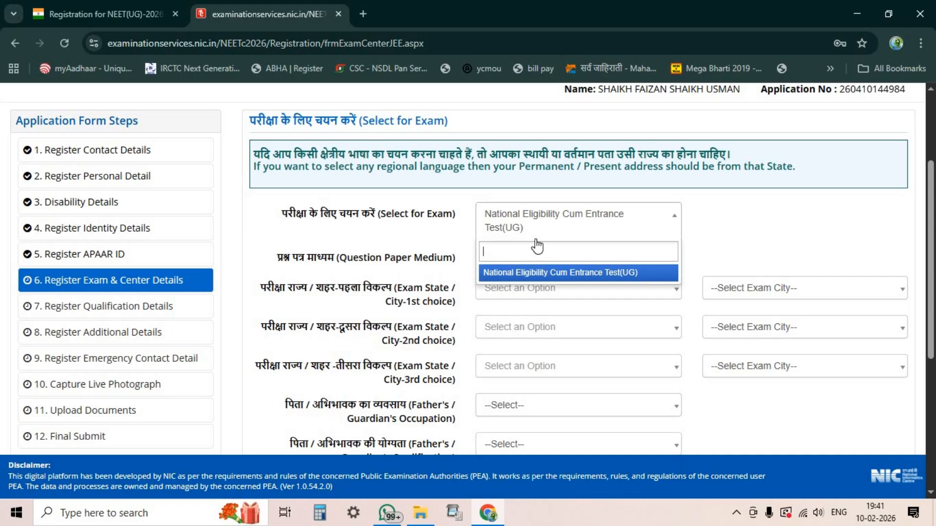
click(538, 274)
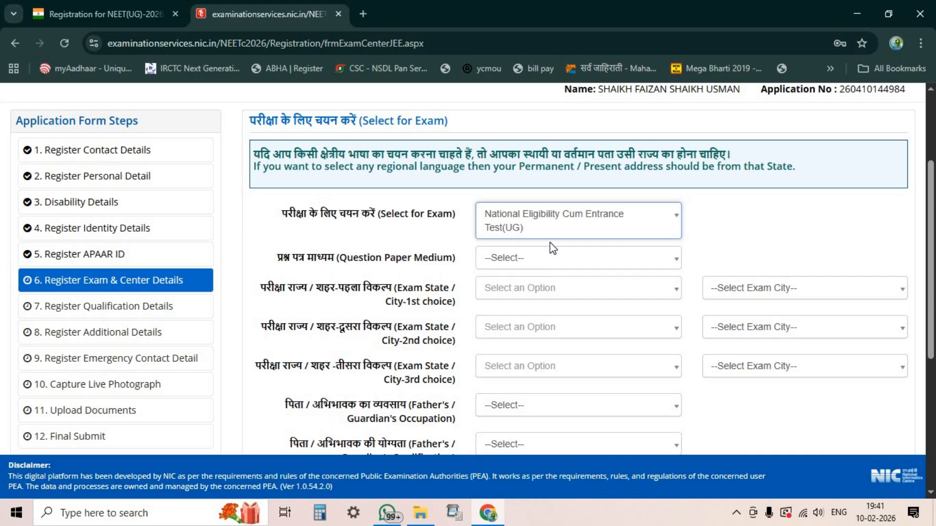
click(539, 266)
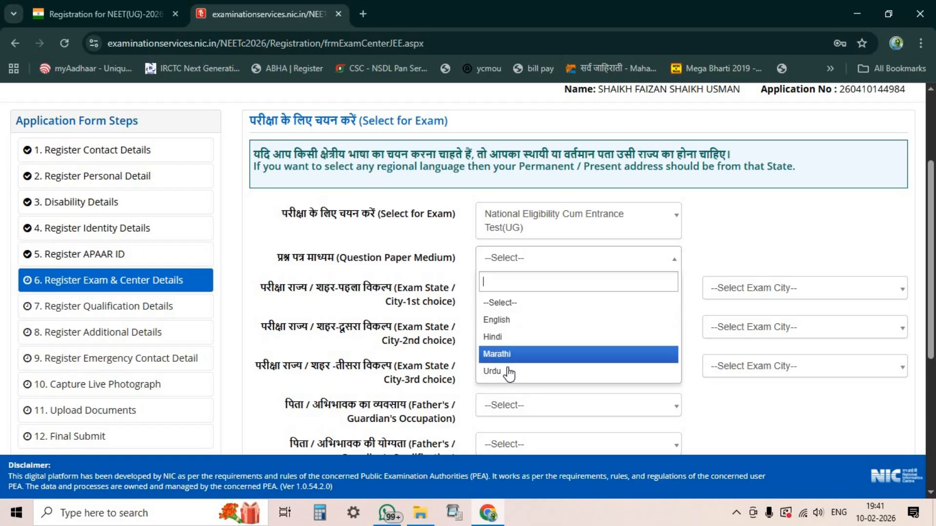
click(523, 321)
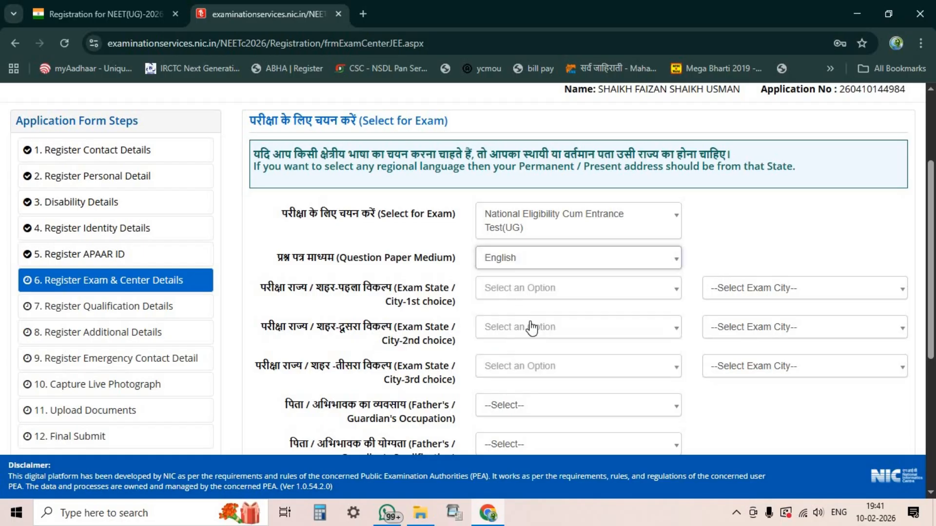
Set the exam state of the 1st choice to MAHARASHTRA.
click(535, 291)
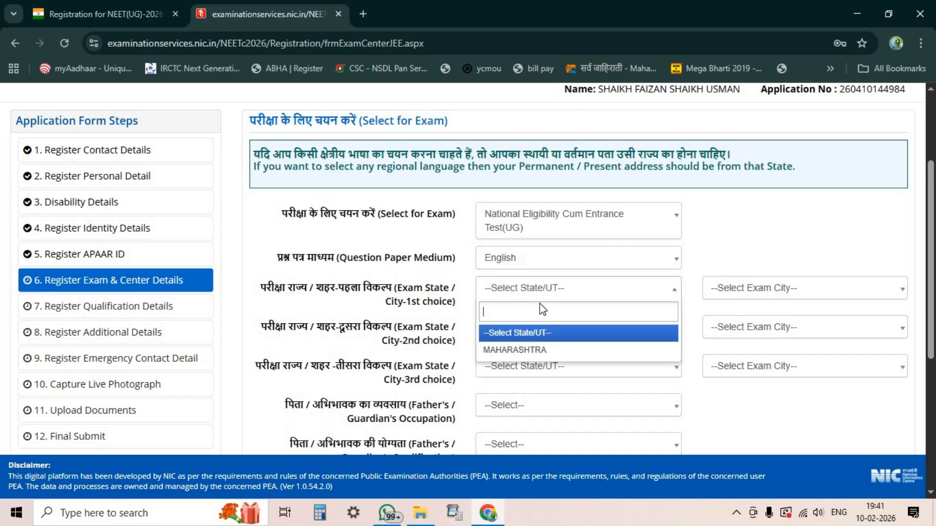
click(543, 350)
click(568, 295)
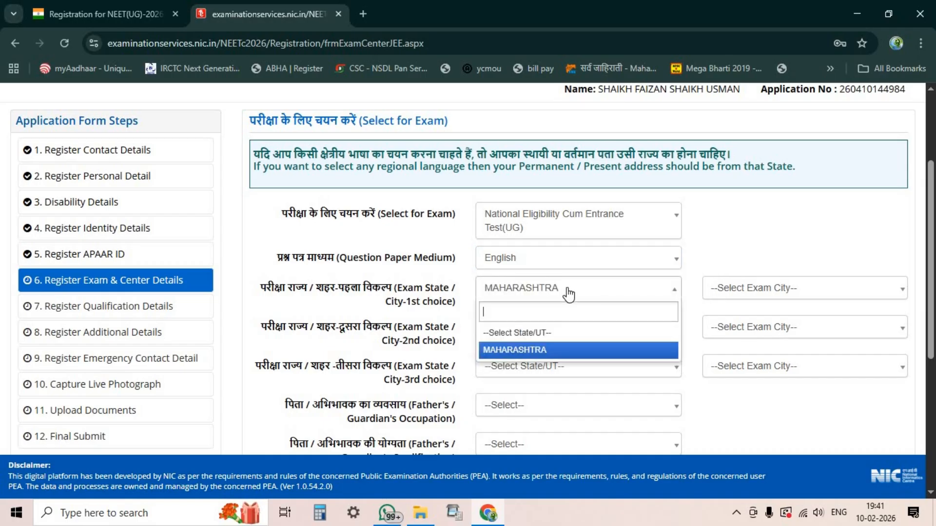
Set the exam state of the 2nd and 3rd choices to MAHARASHTRA as well.
click(563, 351)
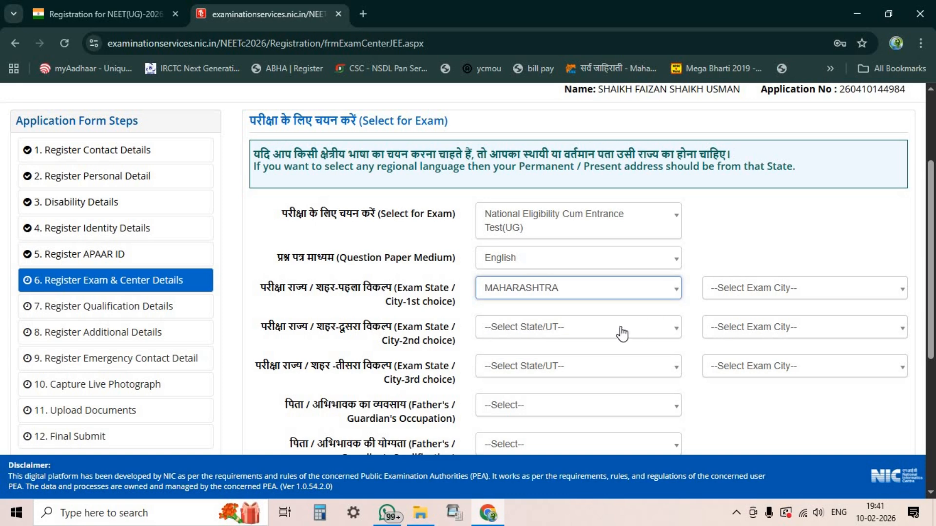
click(621, 330)
click(572, 388)
scroll(576, 346, down, 1)
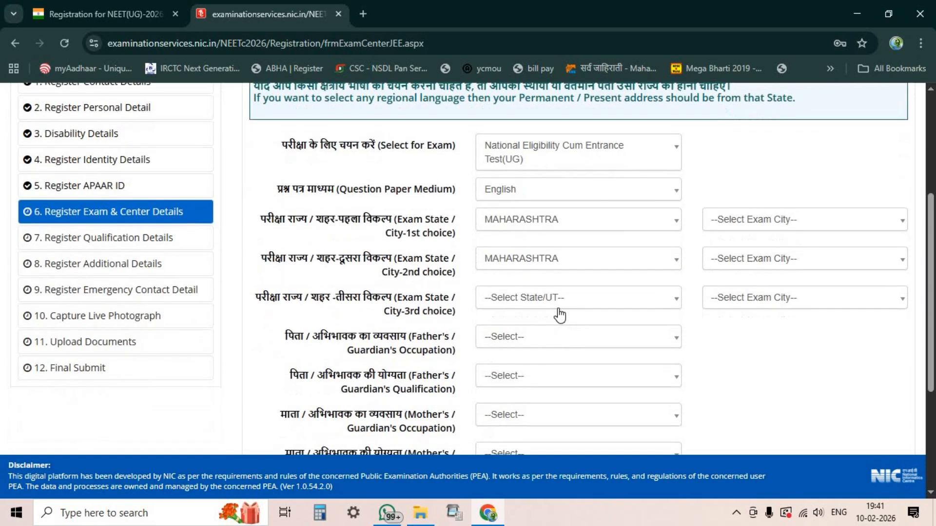
click(551, 300)
click(542, 360)
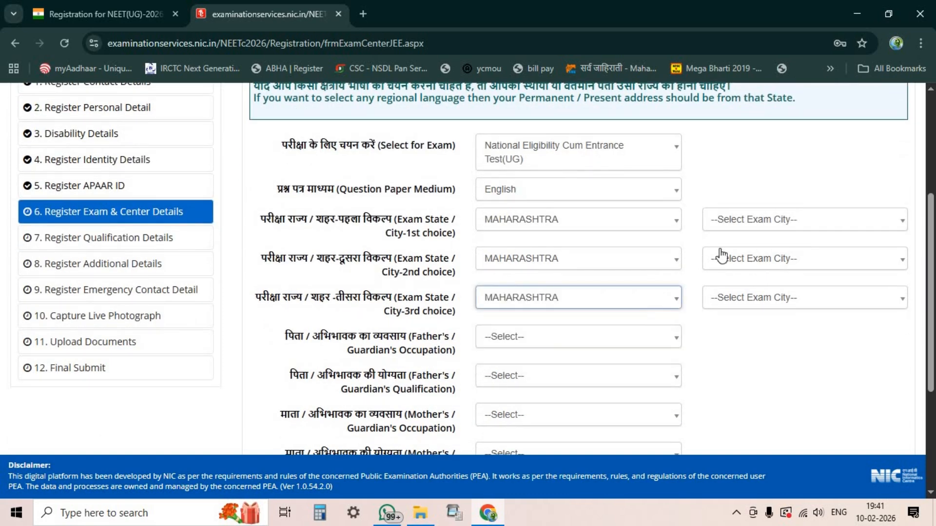
Select Buldhana, Washim and Bhandara as the exam cities of the 1st, 2nd and 3rd choices.
click(607, 229)
click(698, 223)
click(731, 223)
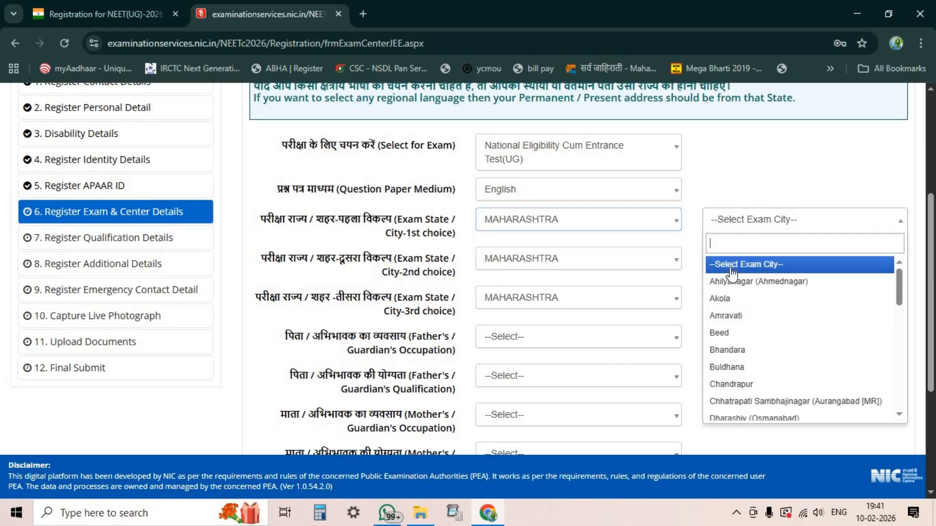
scroll(736, 302, down, 10)
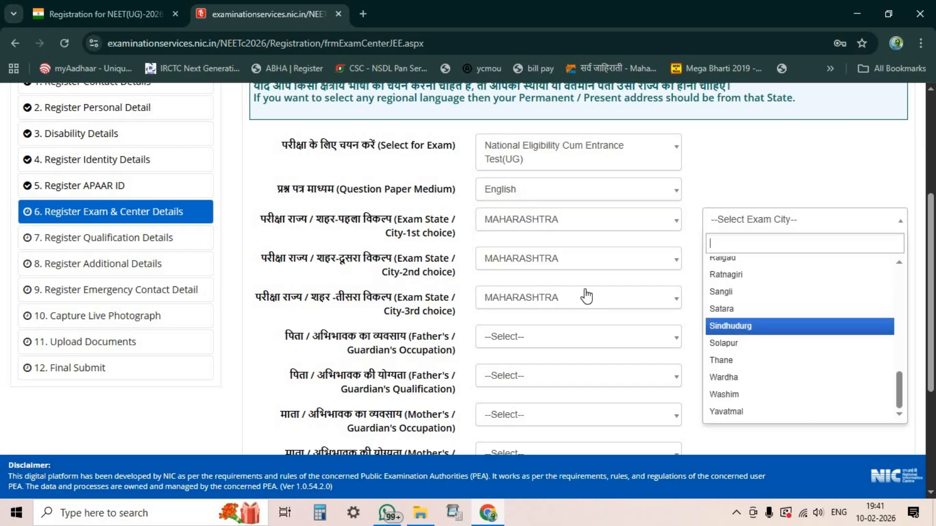
click(575, 336)
click(706, 240)
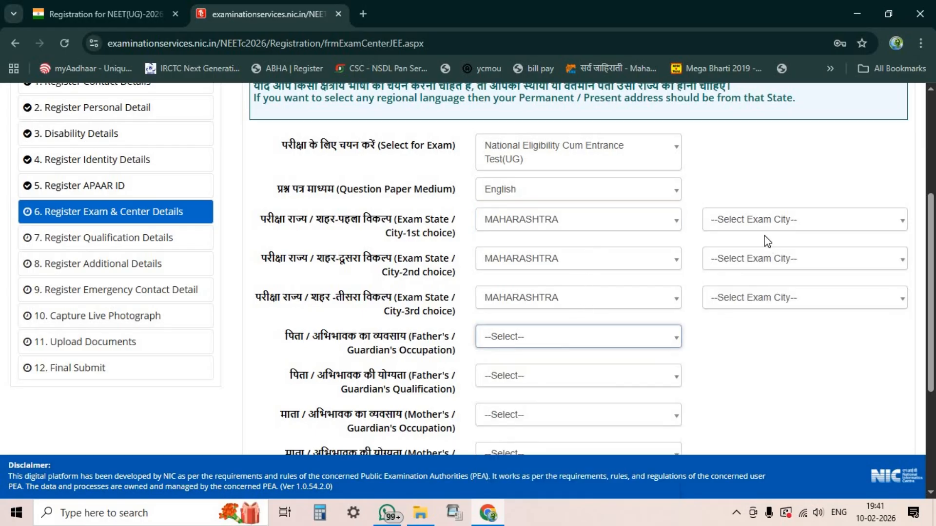
click(755, 227)
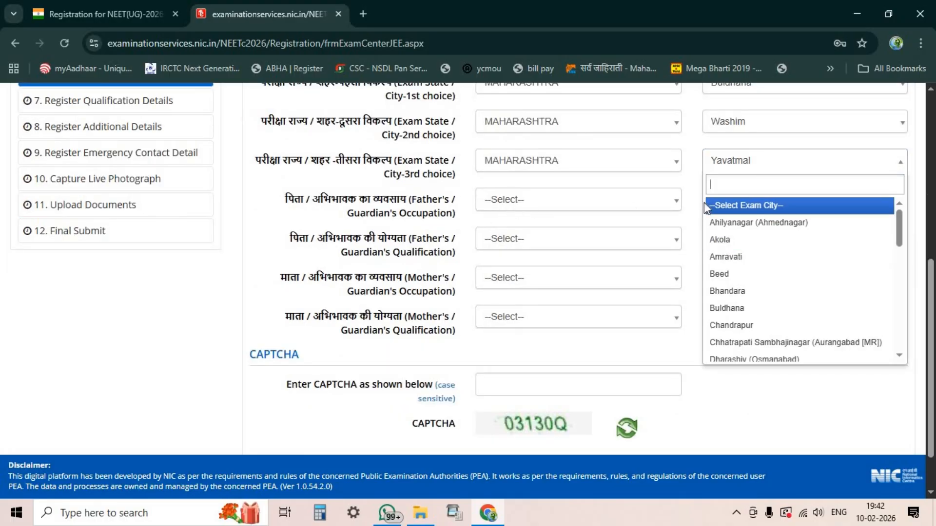
click(745, 293)
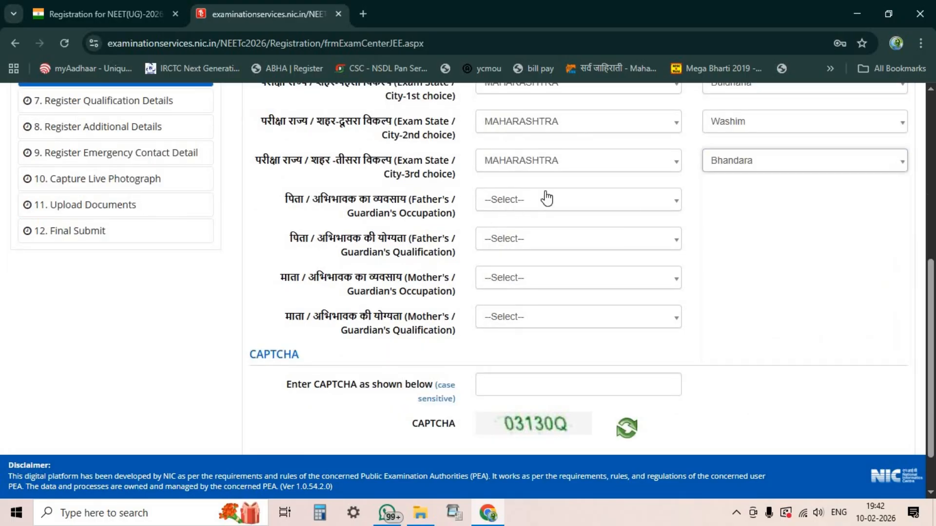
Set the father's or guardian's occupation to OTHERS and qualification to MATRICULATE.
click(521, 213)
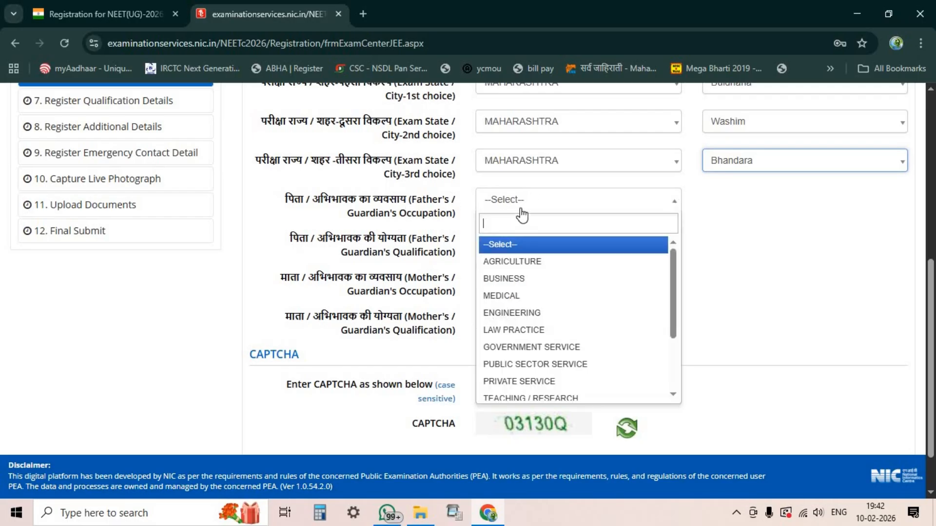
scroll(539, 337, down, 2)
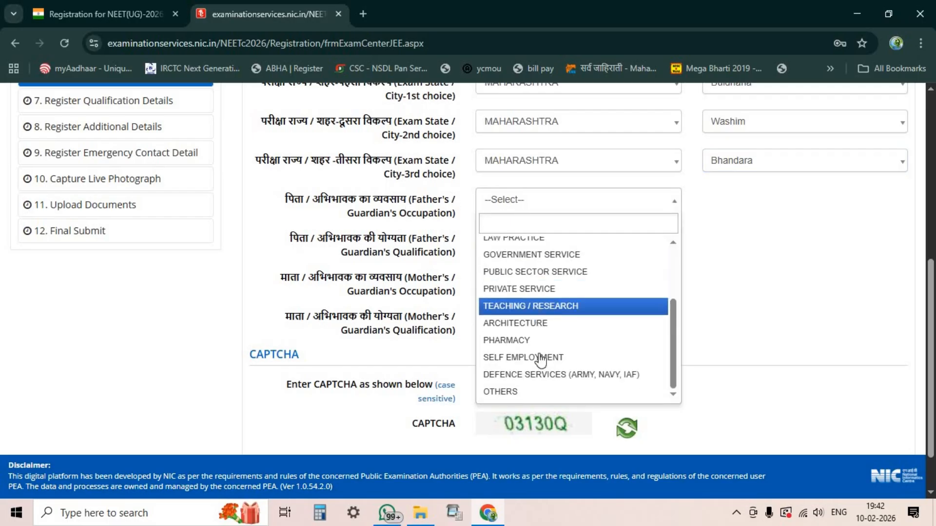
scroll(561, 297, up, 2)
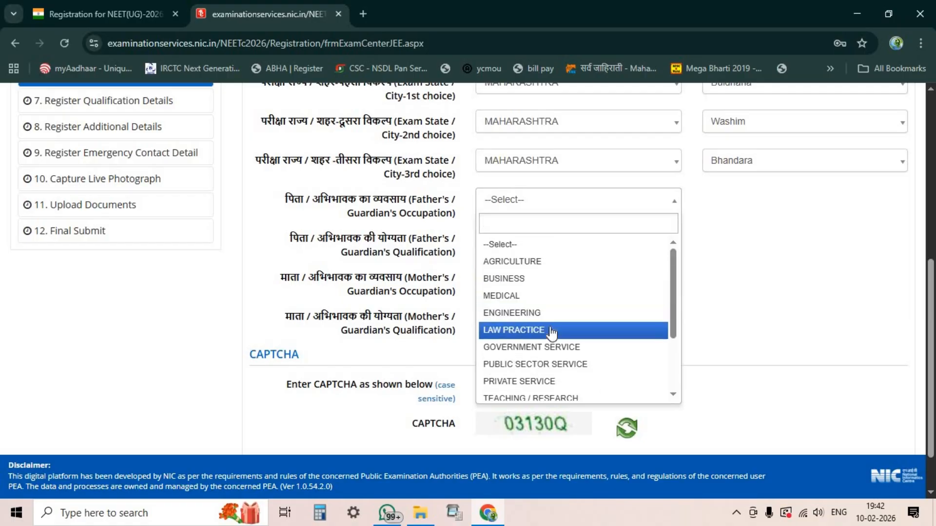
scroll(539, 341, down, 2)
key(Return)
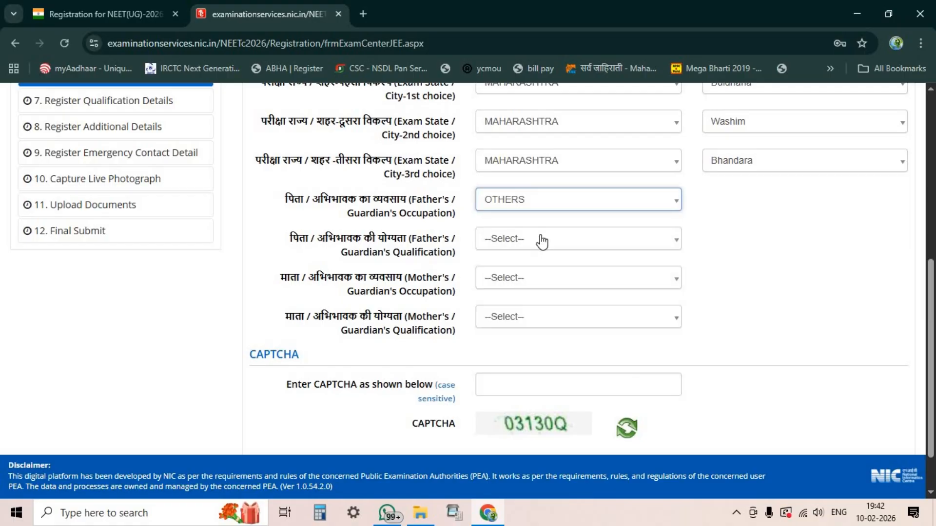
click(540, 239)
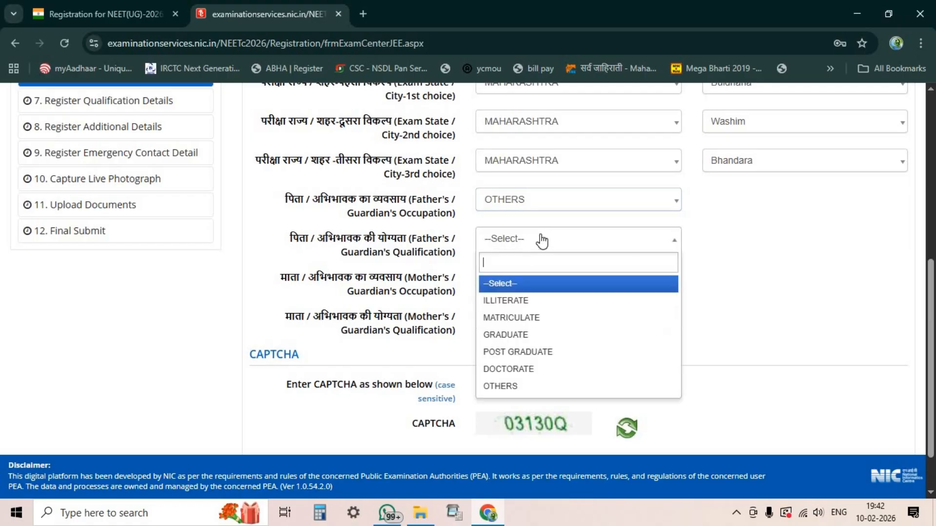
click(544, 319)
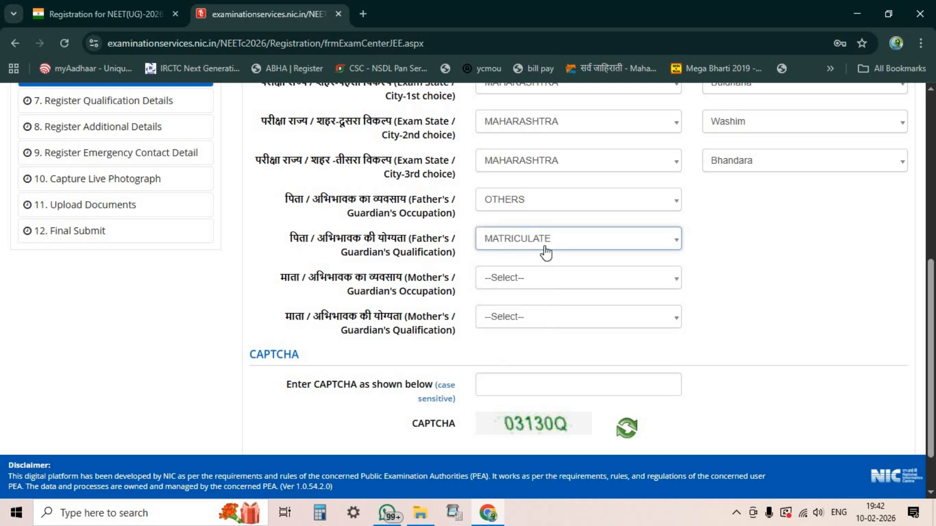
Set the mother's occupation to PUBLIC SECTOR SERVICE and qualification to MATRICULATE, and submit the section with the displayed CAPTCHA.
click(533, 285)
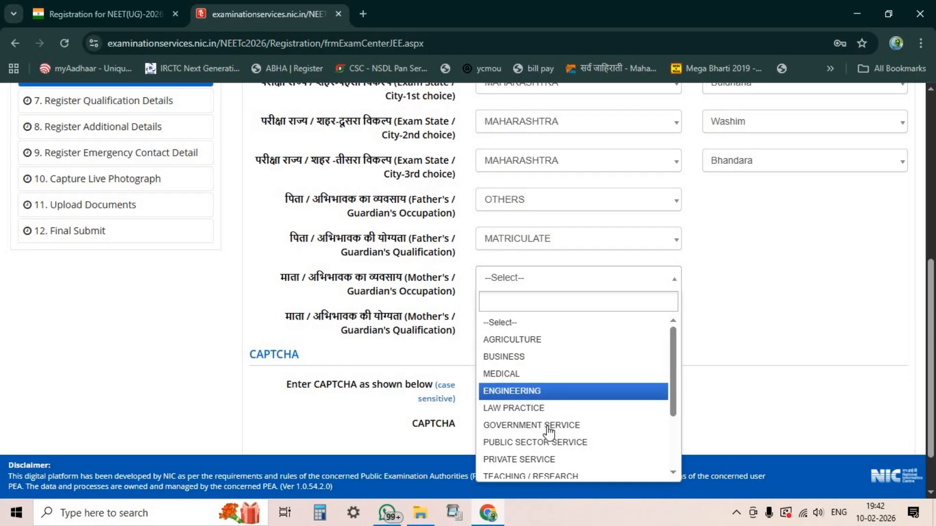
scroll(549, 432, down, 2)
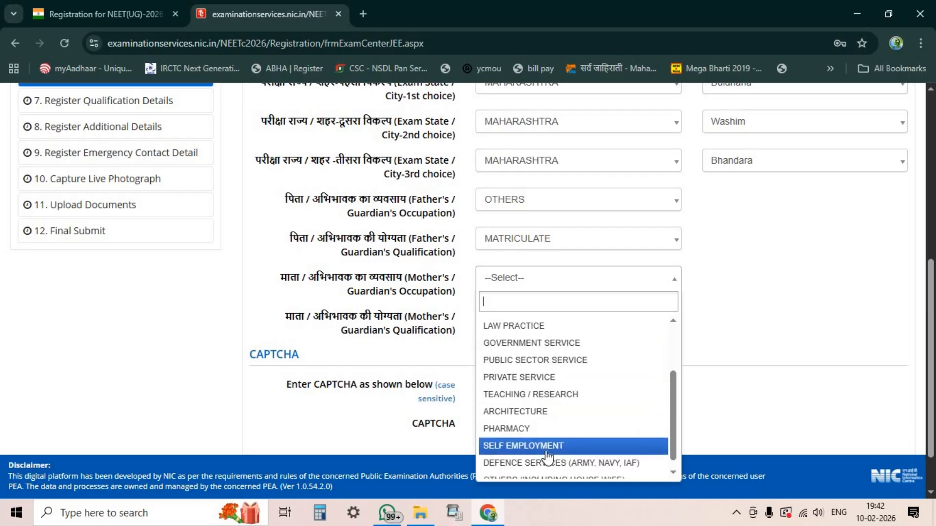
click(525, 350)
click(514, 322)
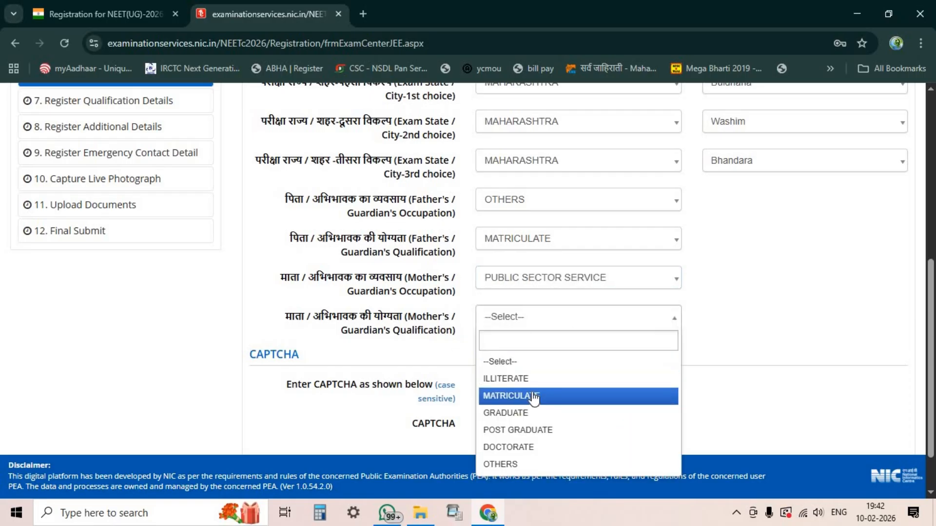
click(534, 396)
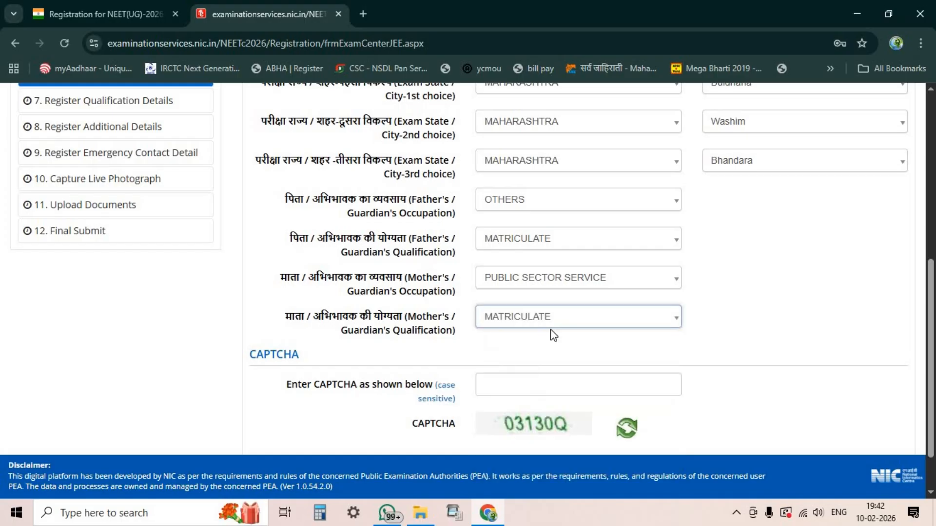
scroll(559, 326, down, 1)
click(551, 326)
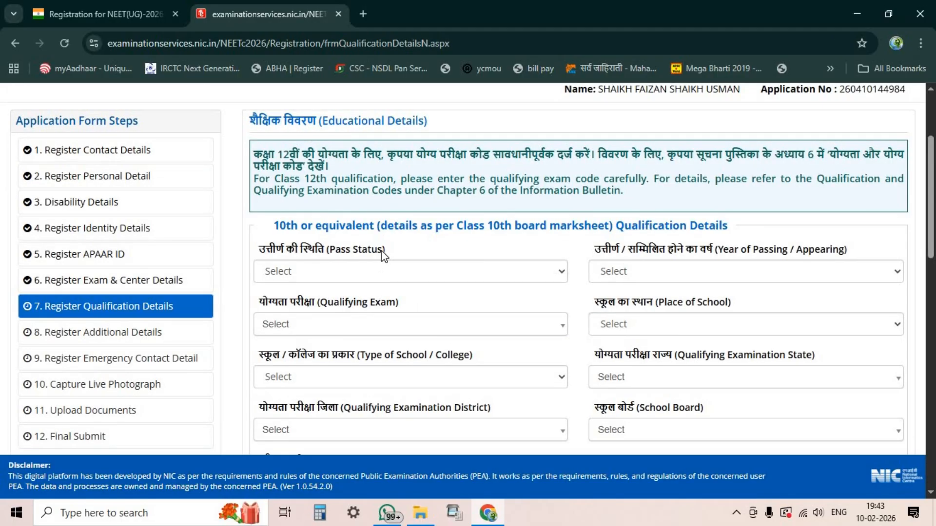
Set the 10th pass status to Passed and the qualifying exam to 10th or Equivalent.
scroll(381, 250, down, 3)
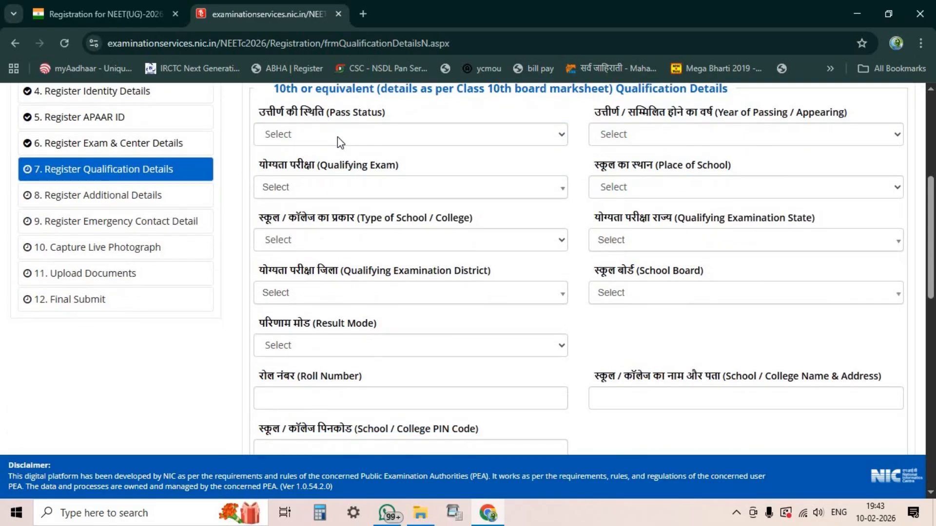
click(341, 137)
click(362, 175)
click(627, 136)
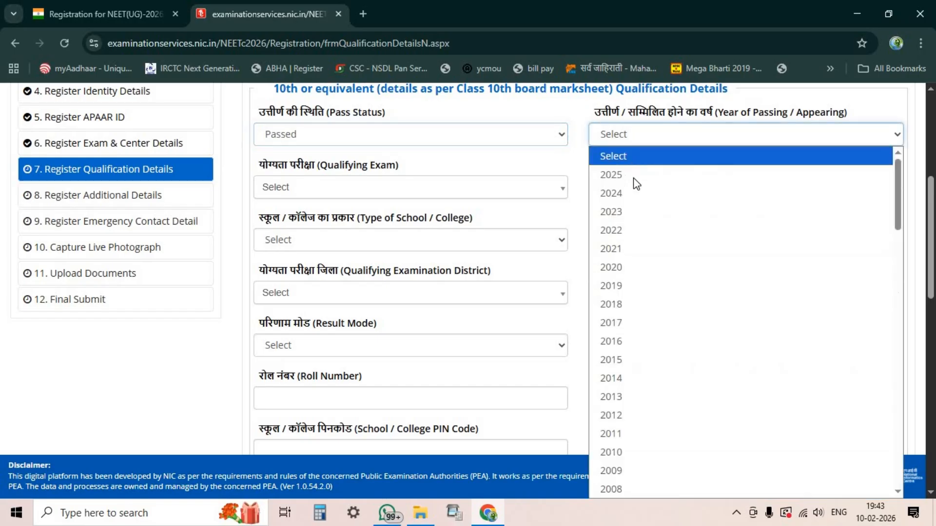
click(415, 194)
click(413, 195)
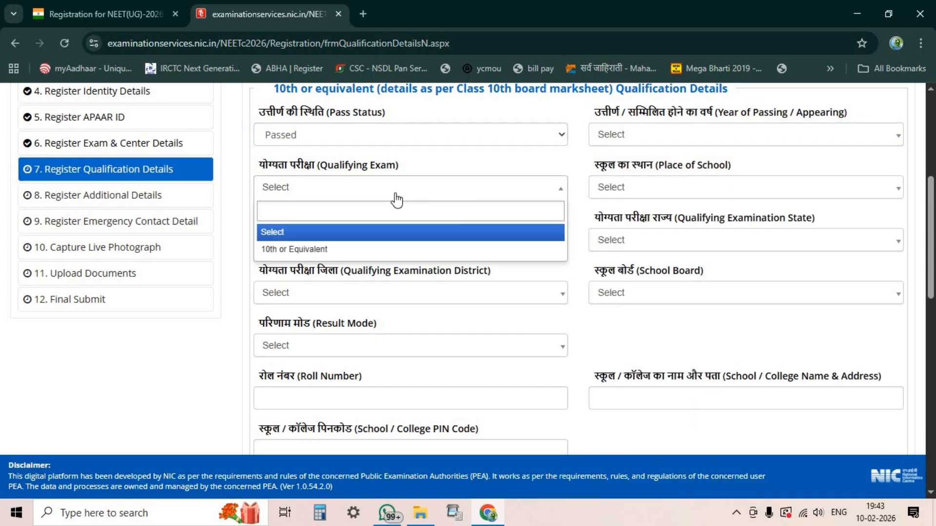
click(357, 249)
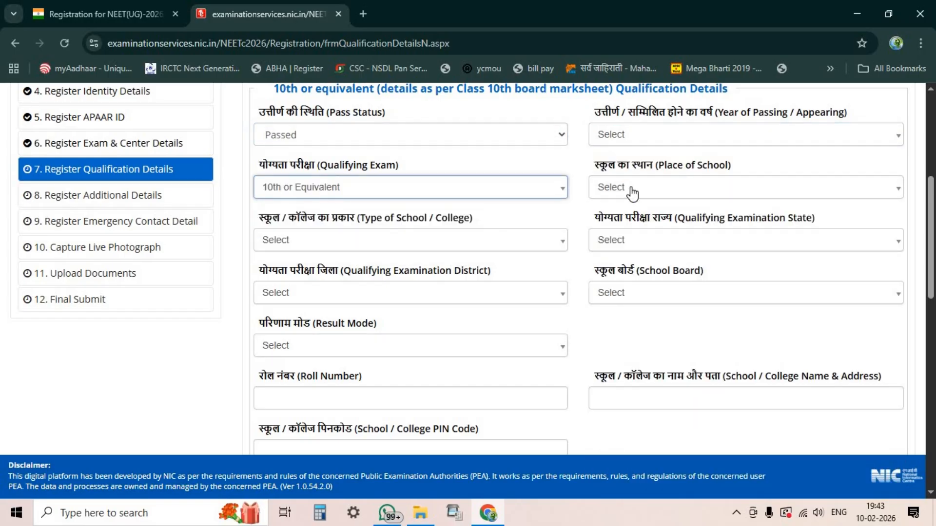
Set the 10th place of school to Rural and the type of school to Government Aided Private.
click(633, 193)
click(652, 192)
click(656, 191)
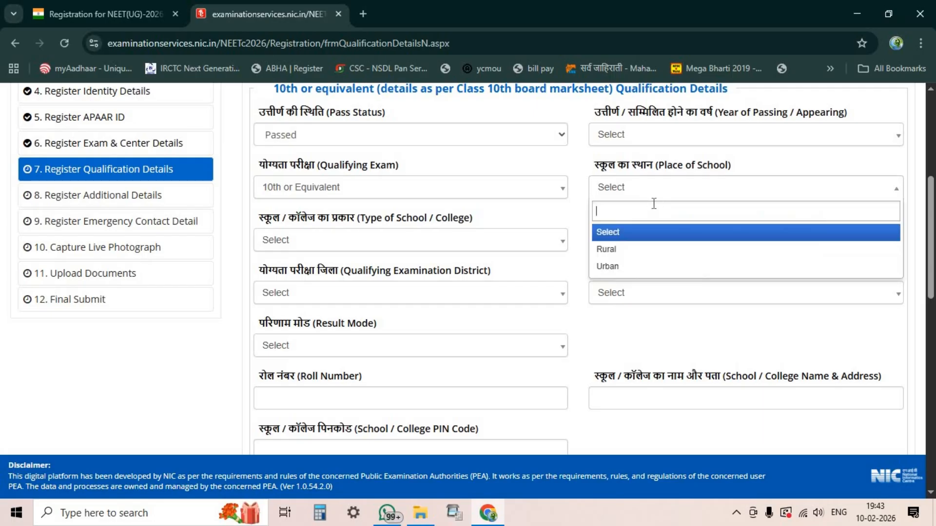
click(638, 250)
click(409, 244)
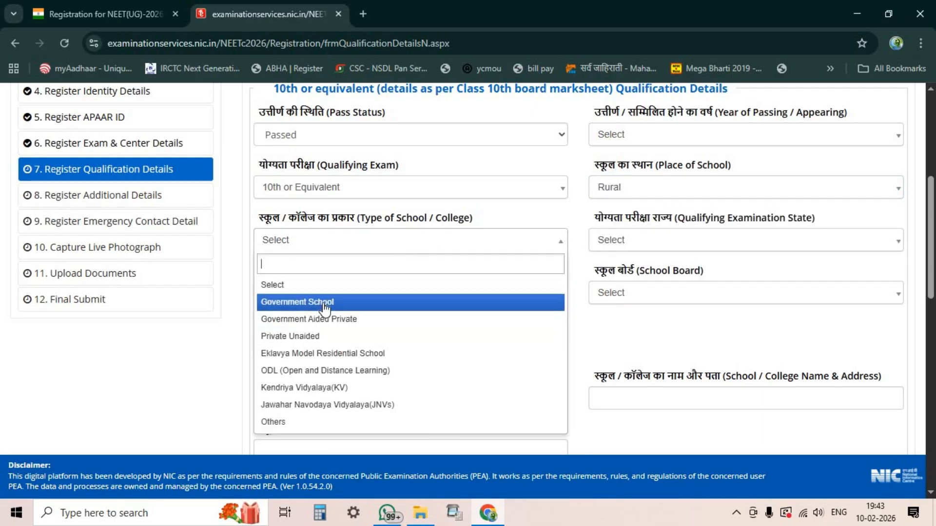
click(359, 322)
Set the 10th qualifying examination state to MAHARASHTRA and the district to YAVATMAL.
click(631, 249)
click(640, 274)
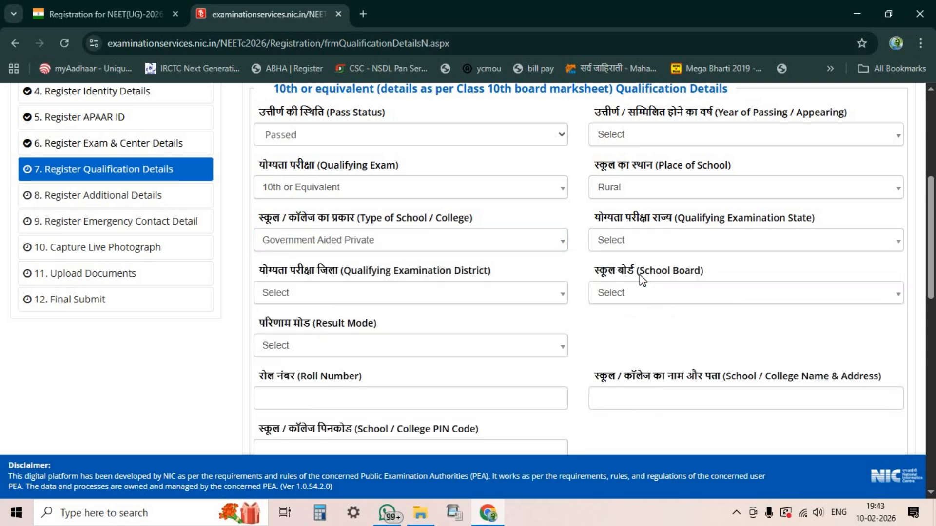
click(638, 242)
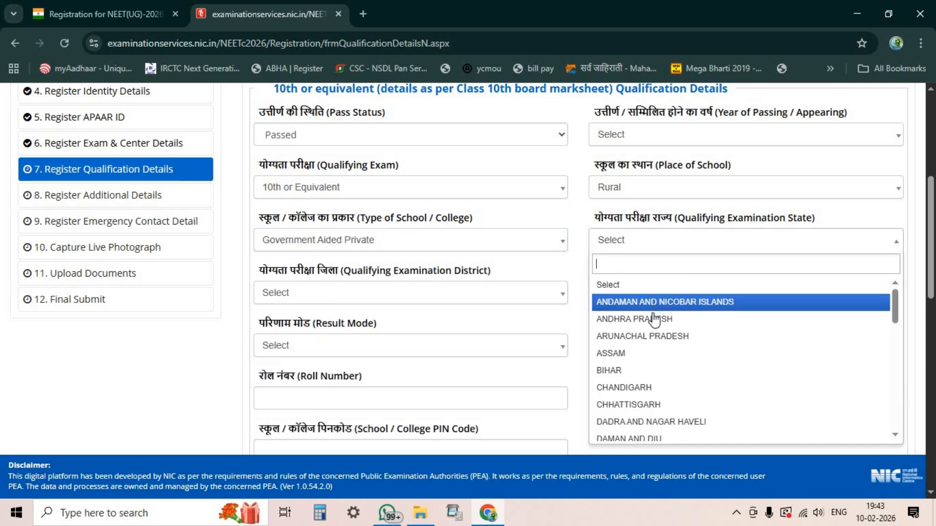
scroll(654, 312, down, 6)
click(613, 316)
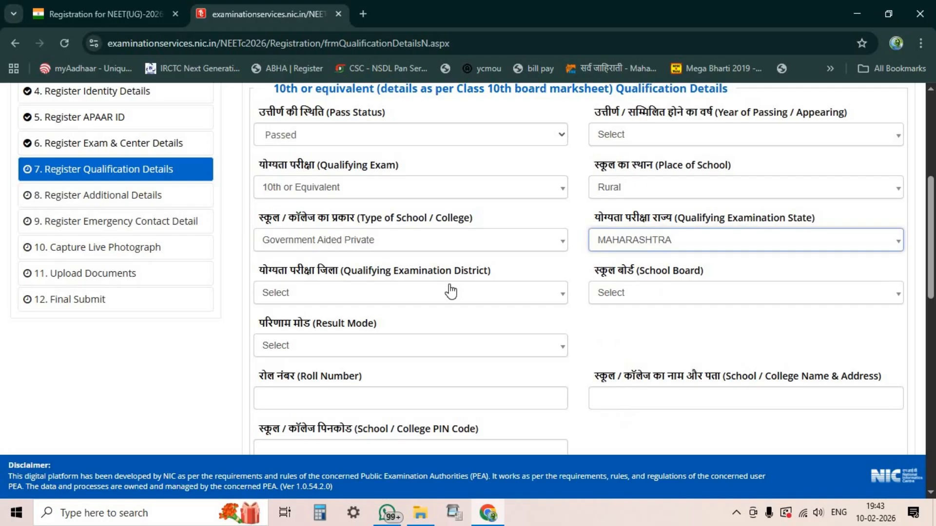
click(418, 295)
scroll(394, 372, down, 5)
scroll(394, 372, down, 5)
click(360, 485)
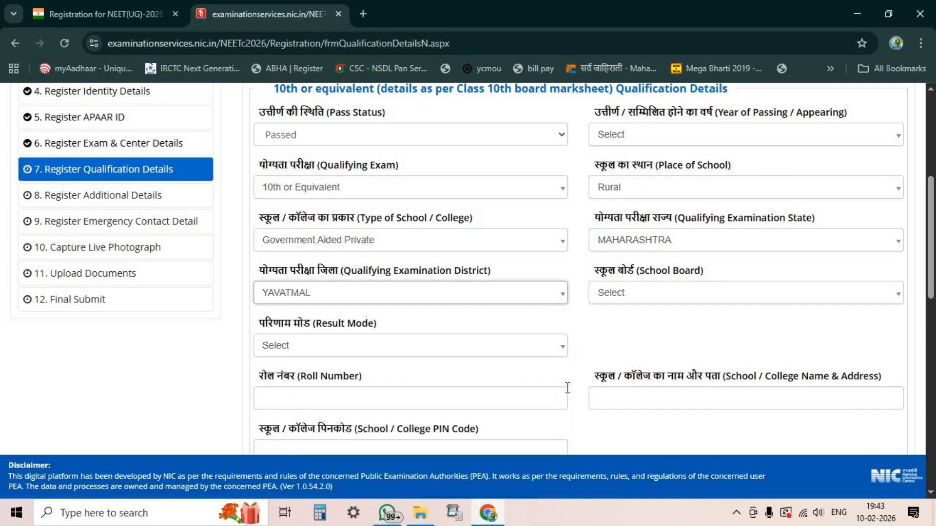
Find "mah" among the 10th school boards and select MAHARASHTRA STATE BOARD OF SEC. & HR. SECONDARY EDUCATION.
click(654, 295)
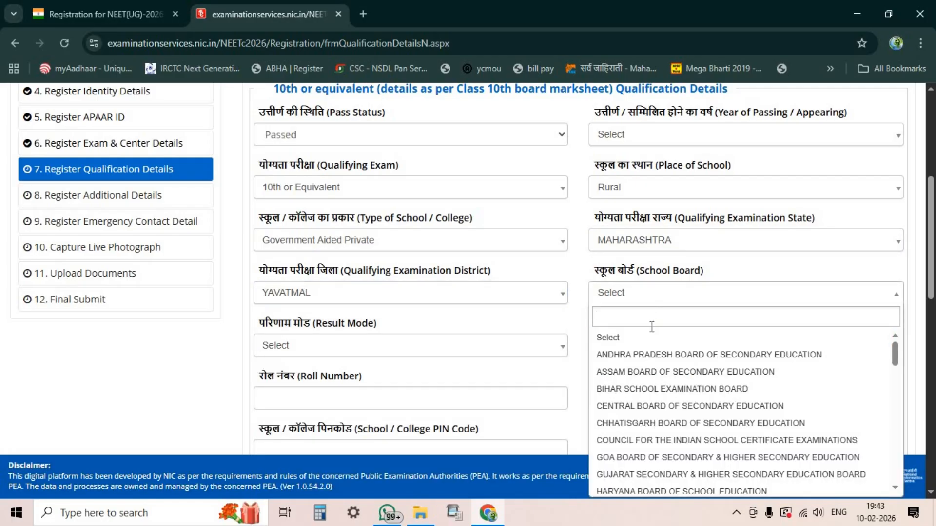
scroll(651, 375, down, 6)
scroll(649, 382, up, 5)
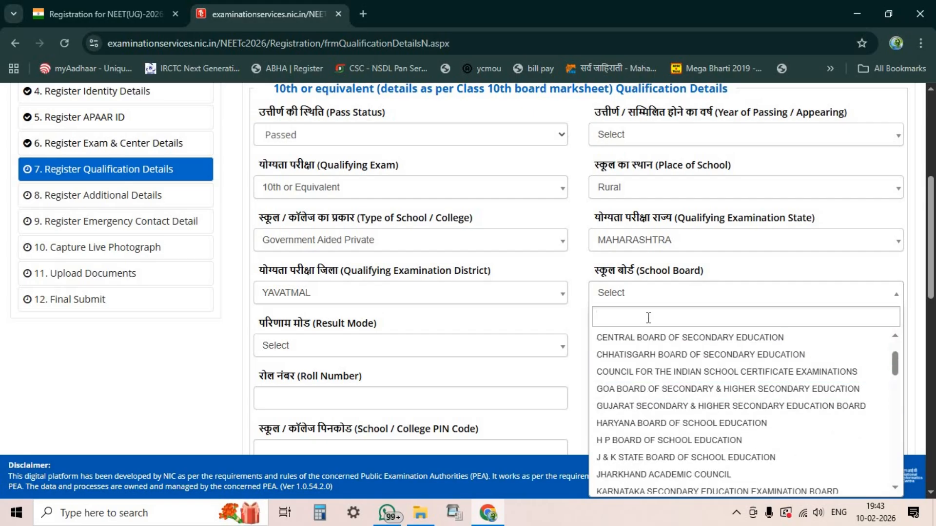
text(mah)
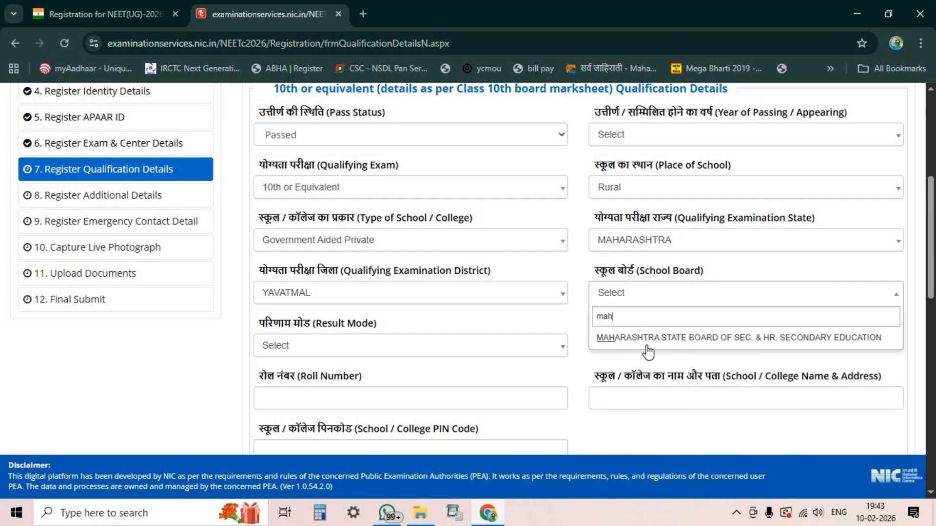
key(Return)
Set the 10th result mode to Percentage.
click(393, 367)
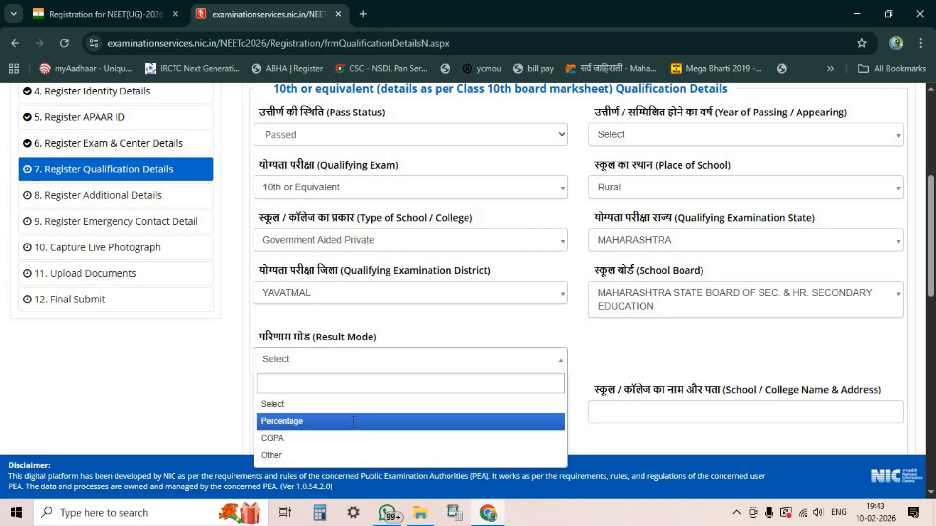
click(342, 404)
click(331, 361)
click(330, 421)
Look over the 10th fields for total, obtained and percentage marks, roll number, school name and address, and school PIN code.
scroll(390, 292, down, 3)
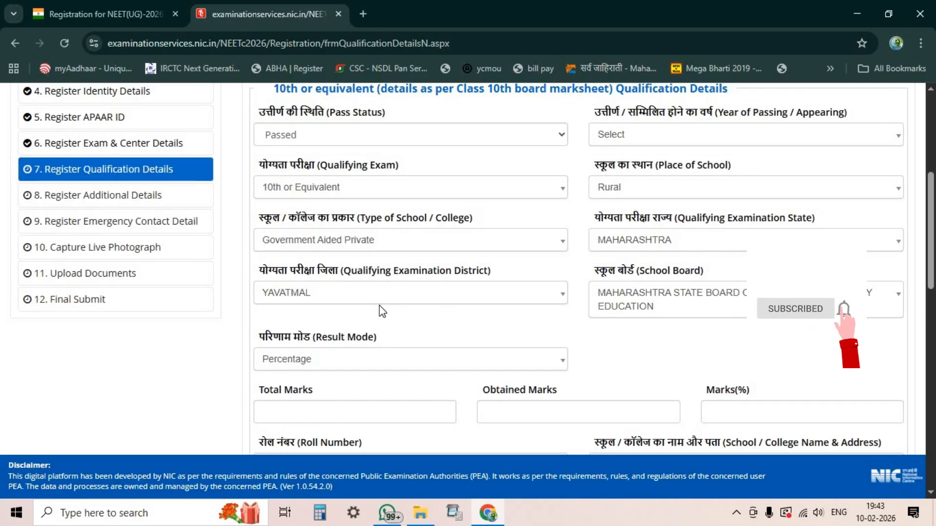
scroll(382, 312, down, 3)
click(349, 282)
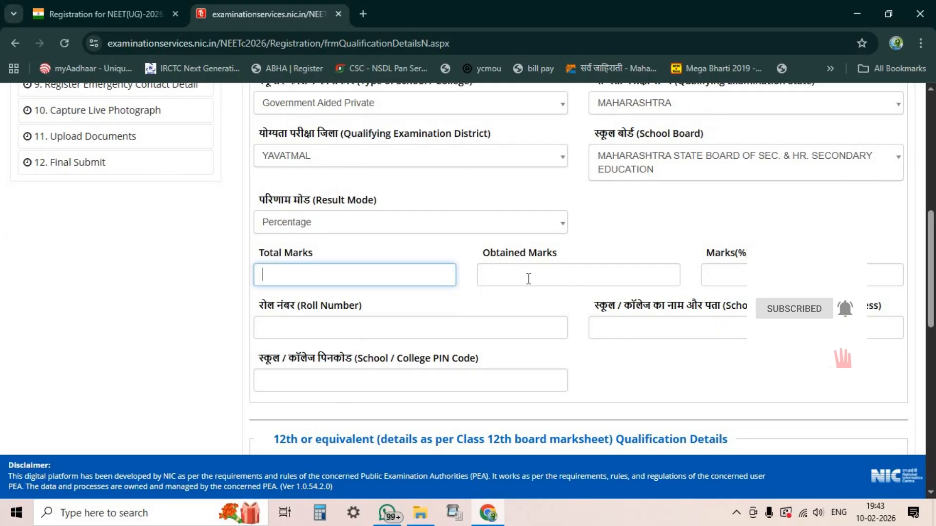
click(528, 279)
click(799, 277)
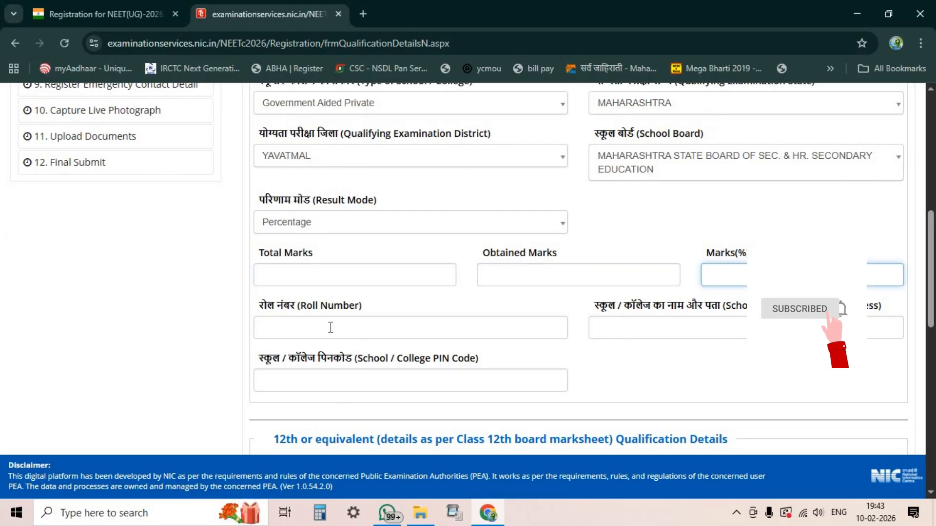
click(394, 329)
click(627, 332)
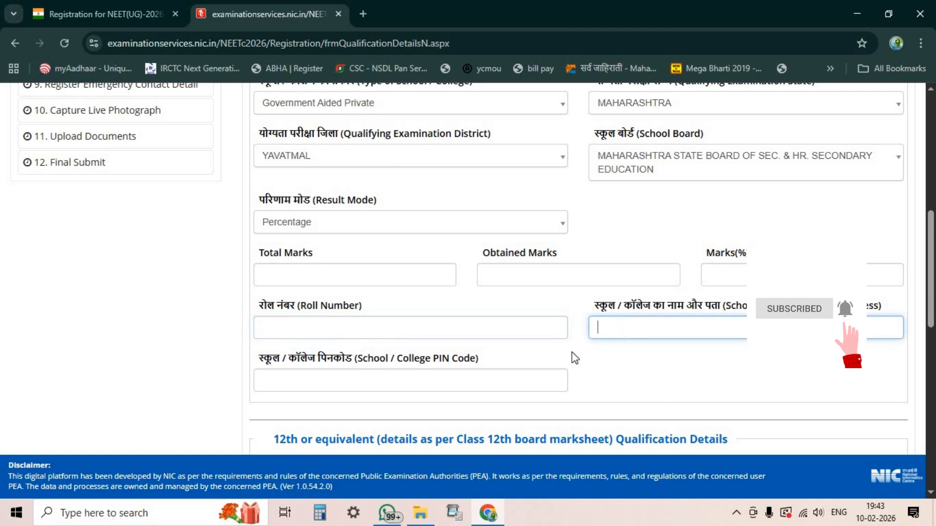
click(378, 374)
scroll(595, 342, down, 3)
scroll(587, 344, up, 1)
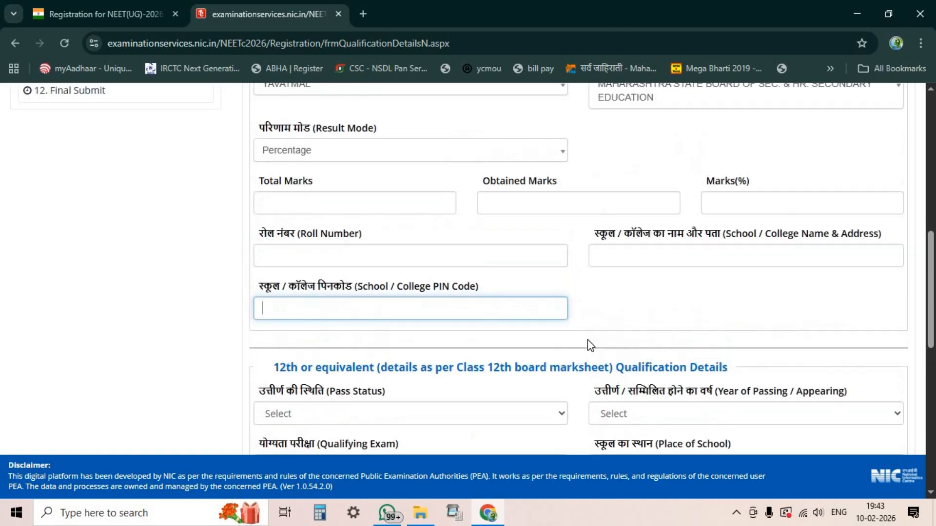
Set the 12th pass status to Passed and the year of passing to 2026.
scroll(422, 342, down, 4)
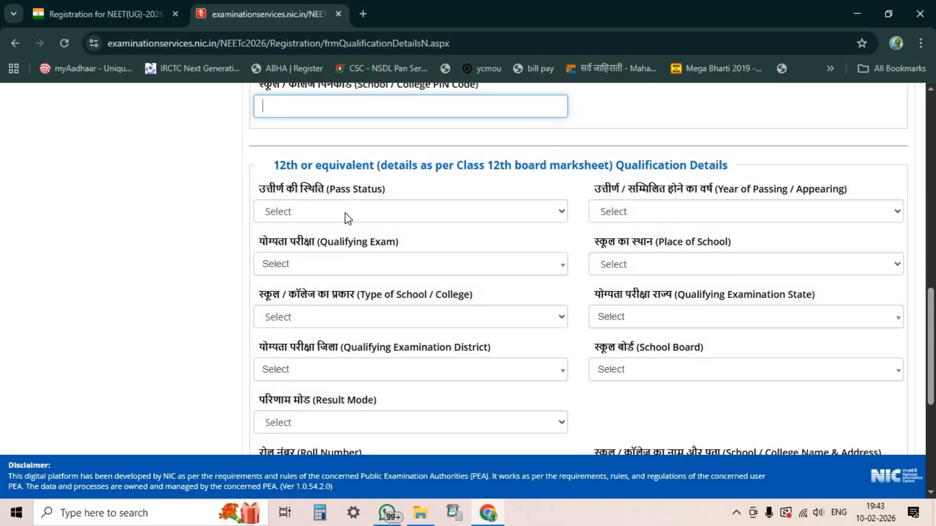
click(343, 216)
click(335, 251)
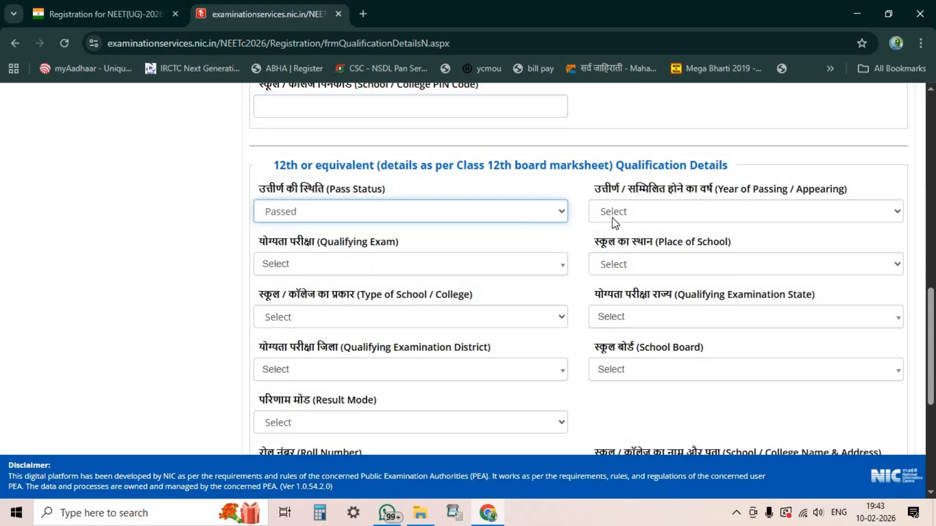
click(622, 217)
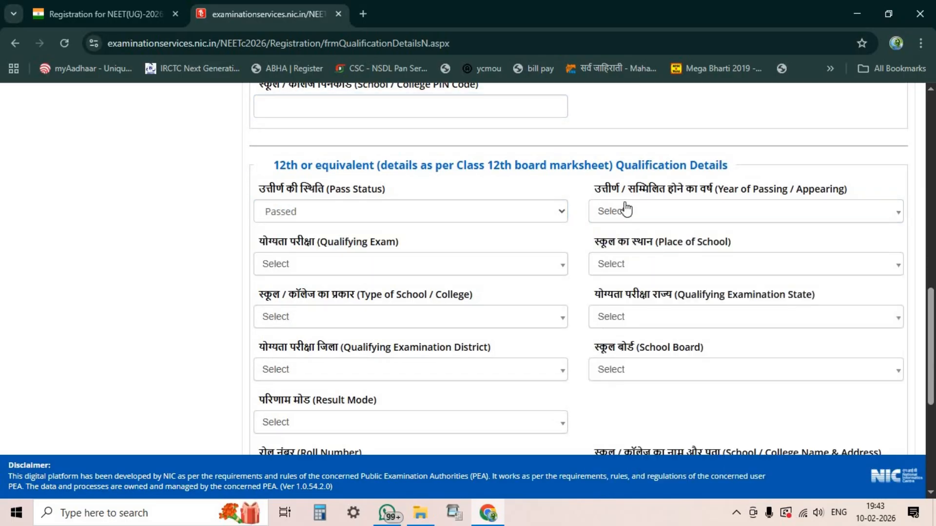
click(626, 211)
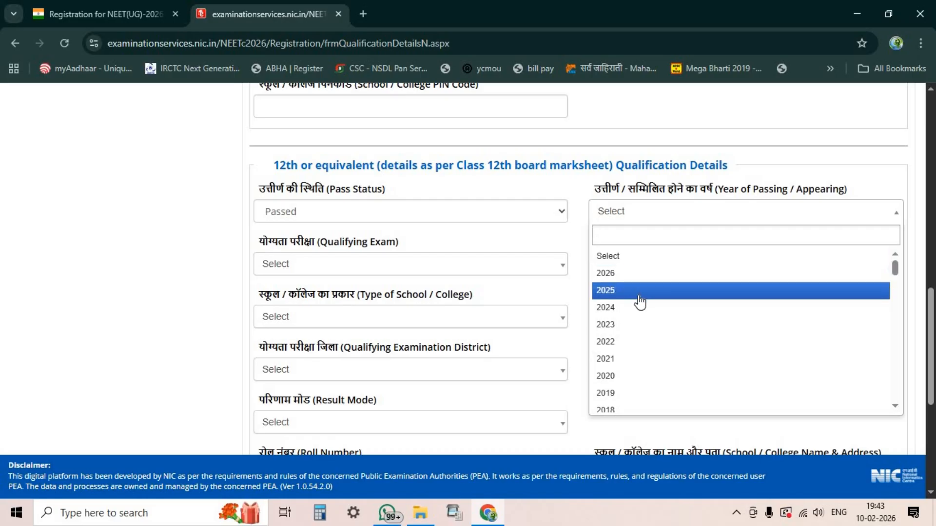
click(636, 273)
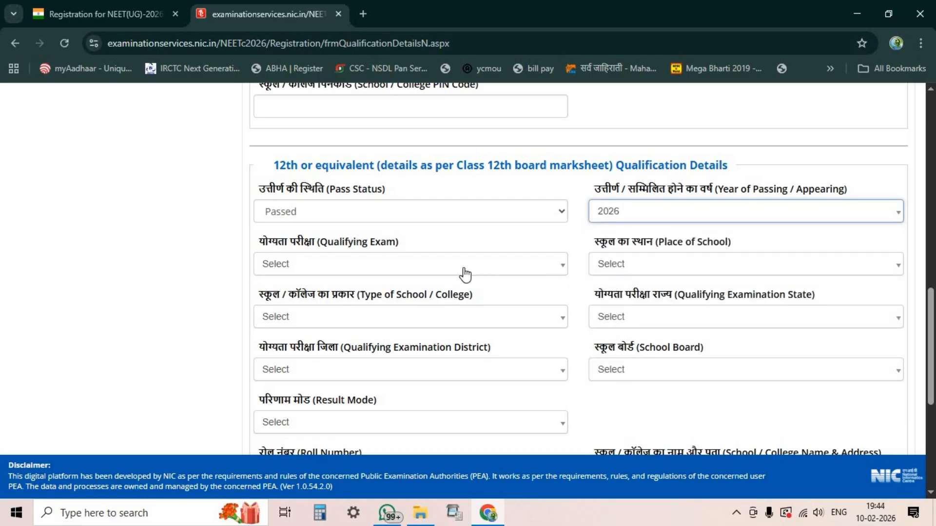
Set the 12th qualifying exam to CODE: 02.
click(410, 267)
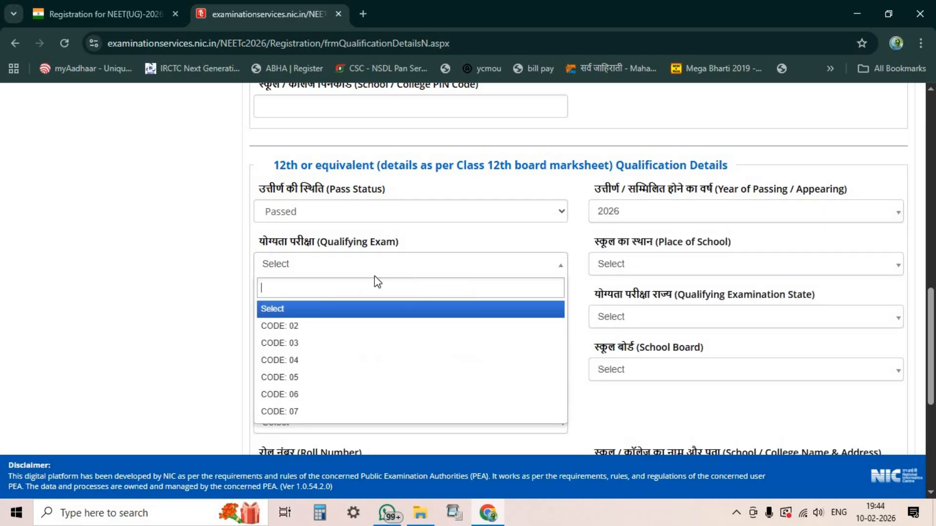
click(339, 333)
click(319, 267)
click(319, 333)
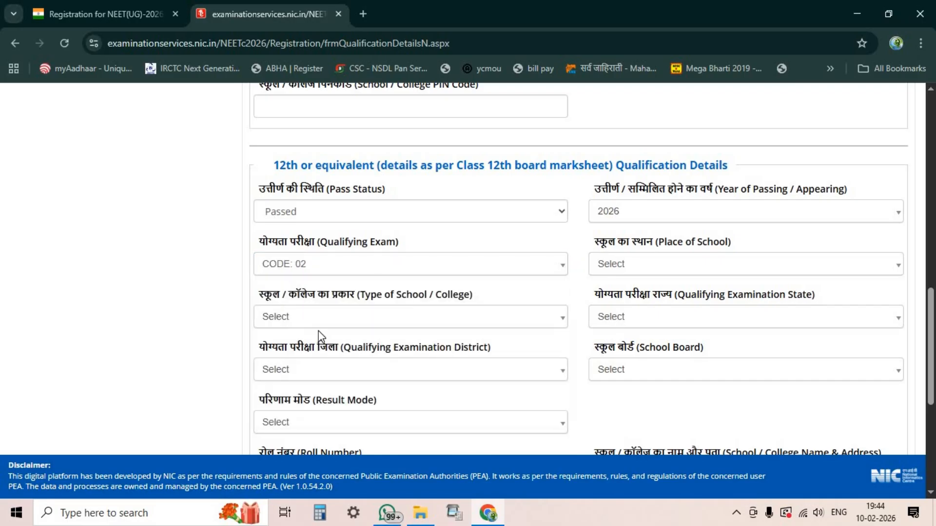
click(329, 273)
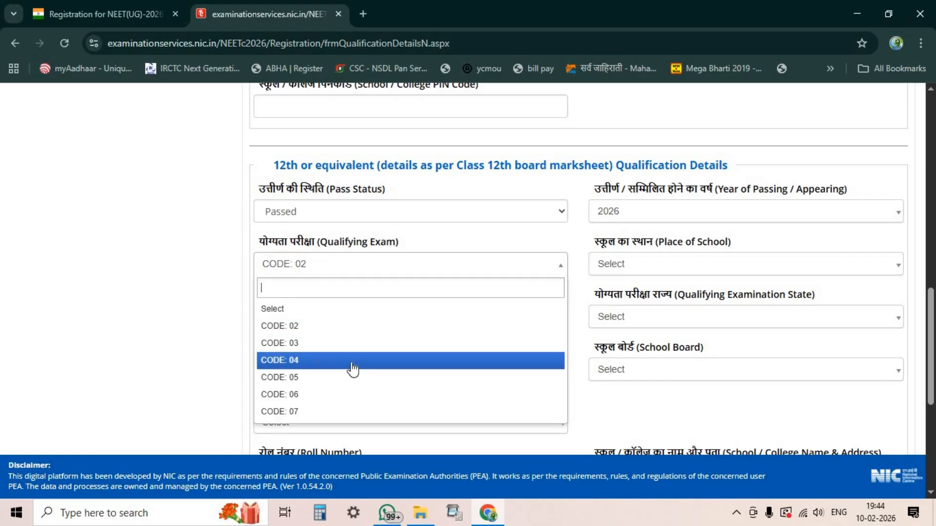
click(360, 326)
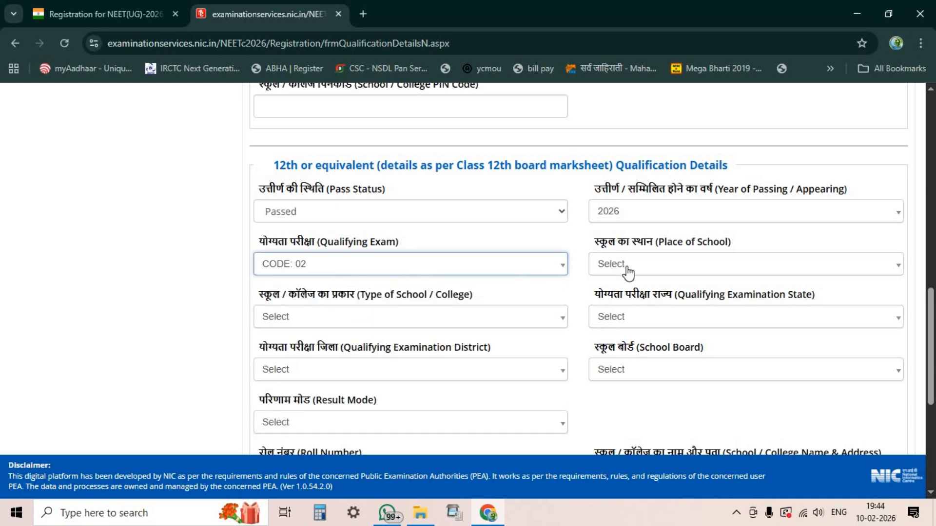
Set the 12th place of school to Rural and the type of school to Government Aided Private.
click(645, 276)
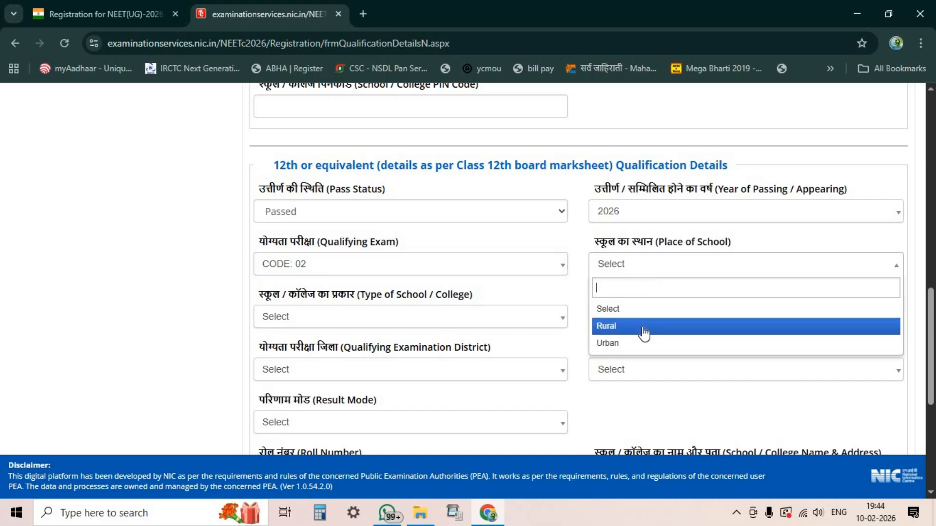
click(644, 326)
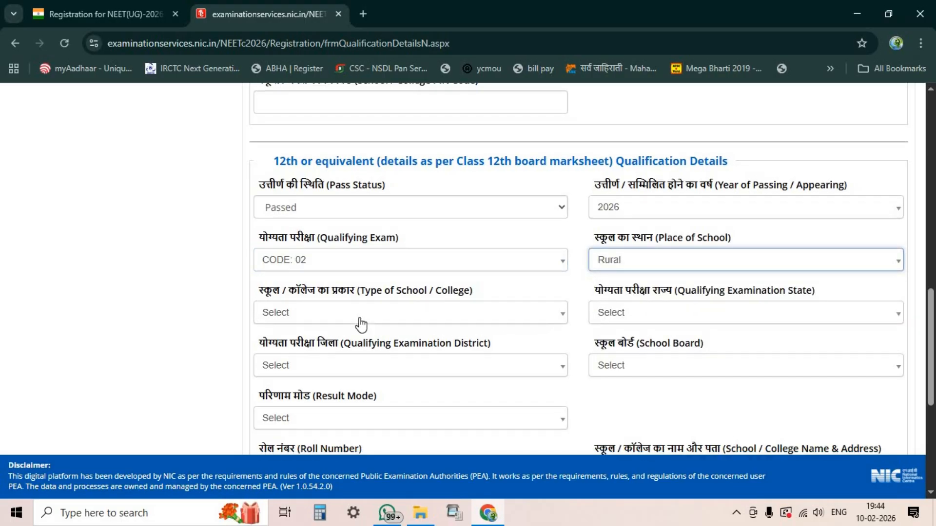
scroll(351, 273, down, 1)
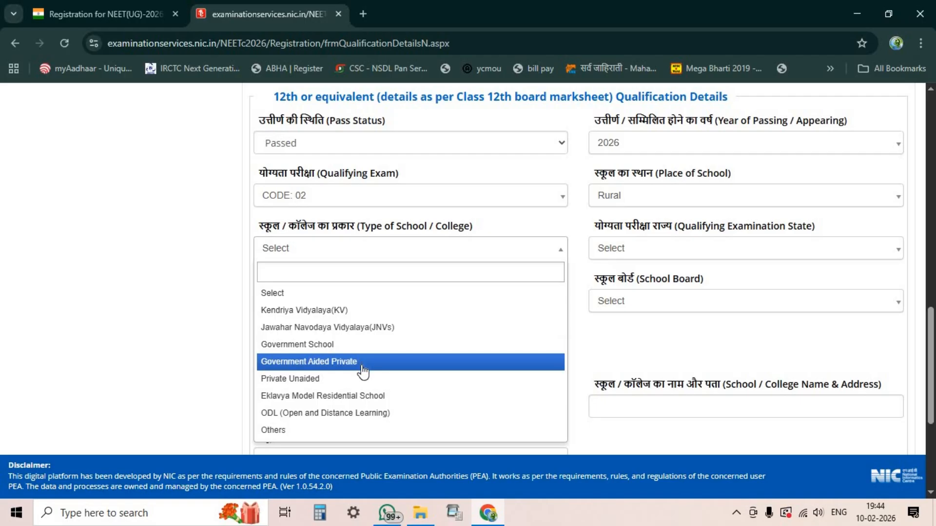
click(328, 365)
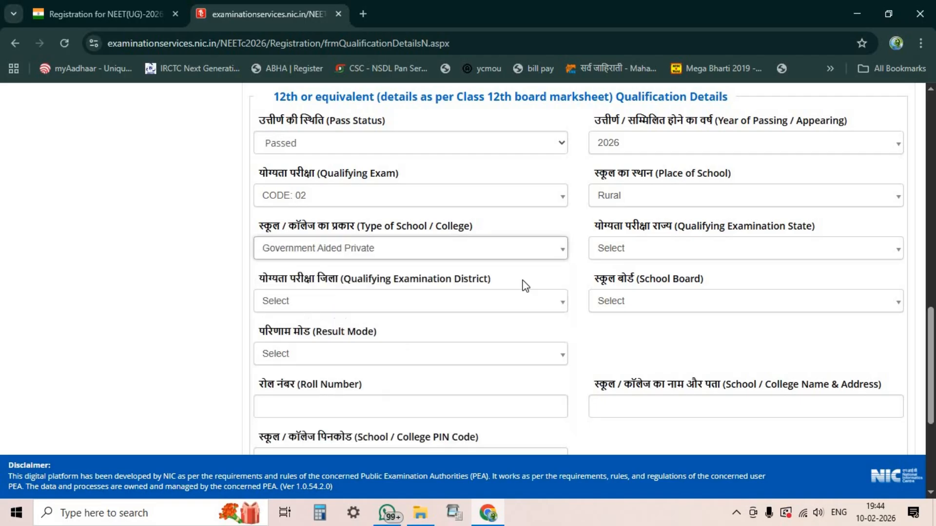
Set the 12th qualifying examination state to MAHARASHTRA.
click(639, 259)
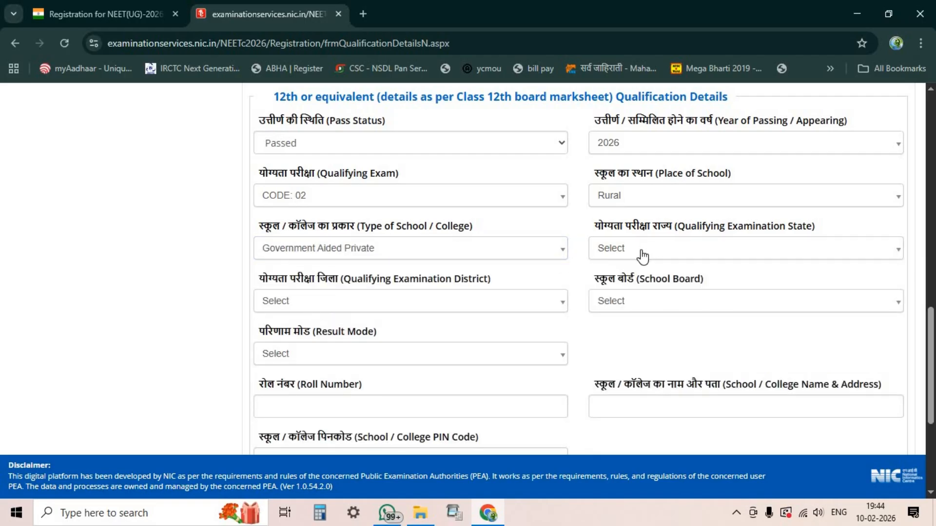
click(643, 257)
scroll(641, 309, down, 5)
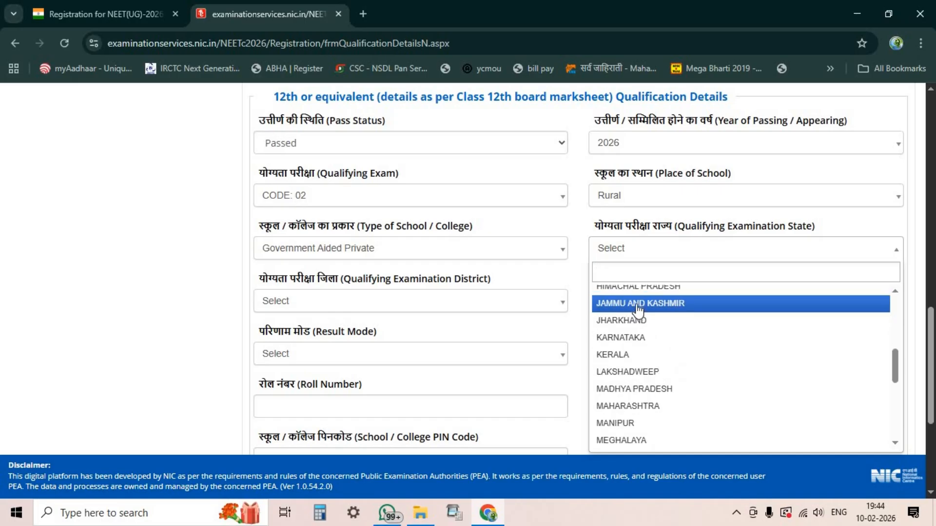
scroll(638, 310, down, 2)
scroll(644, 325, down, 2)
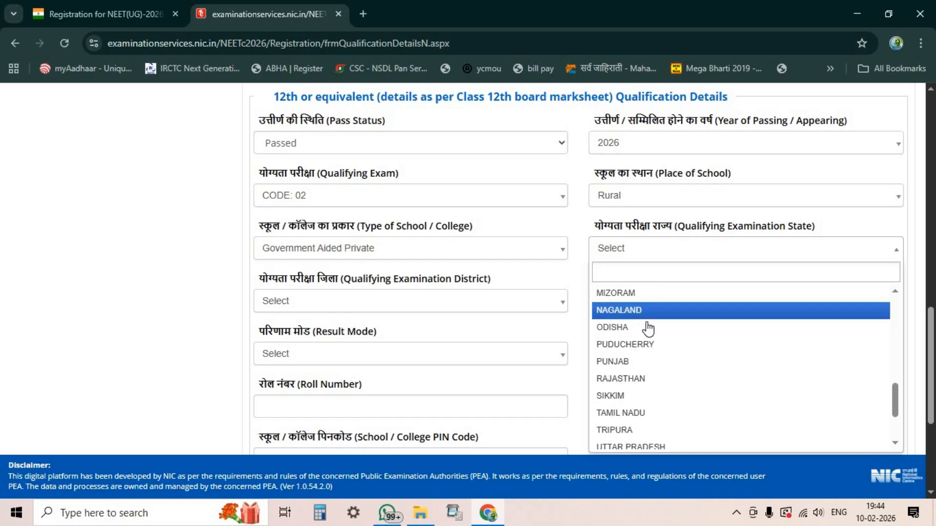
scroll(652, 356, up, 2)
click(653, 324)
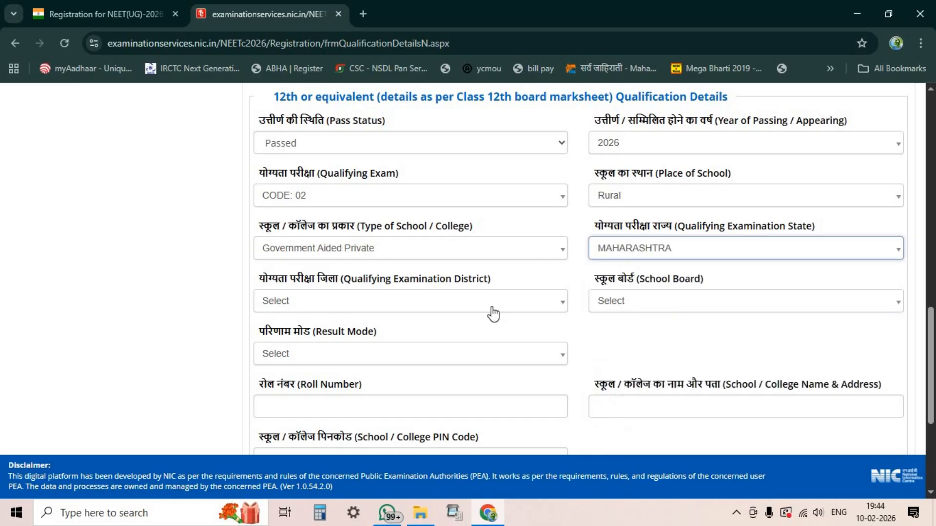
Set the 12th qualifying examination district to YAVATMAL.
click(429, 302)
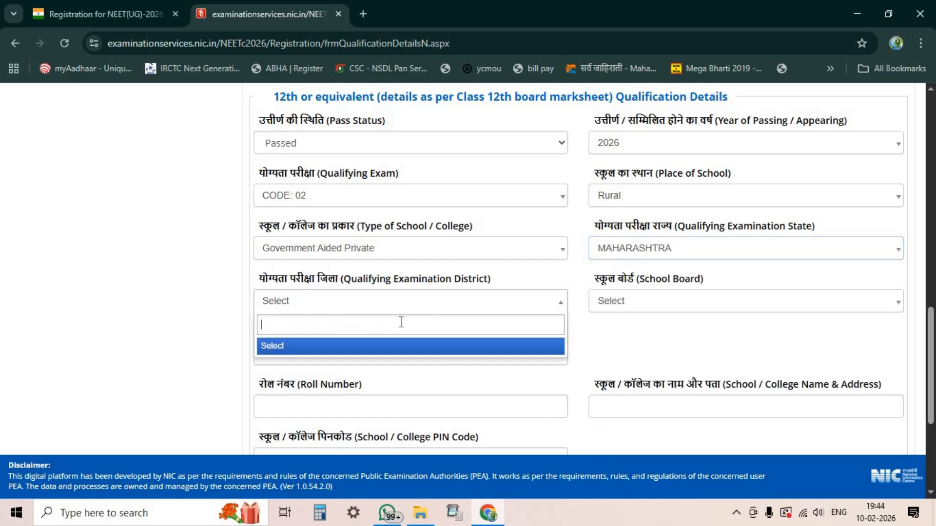
click(353, 306)
scroll(344, 429, down, 10)
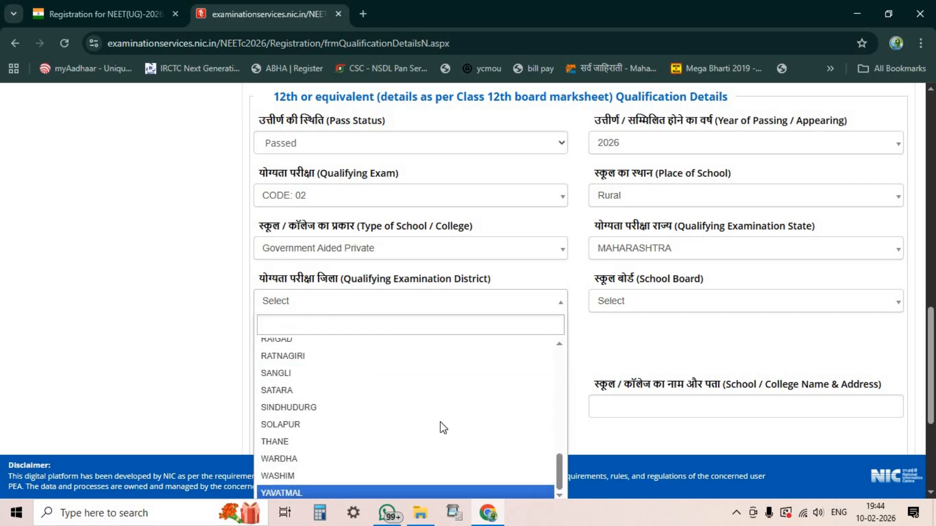
click(441, 492)
Browse the available 12th school boards without choosing one, and set the 12th result mode to Percentage.
click(634, 307)
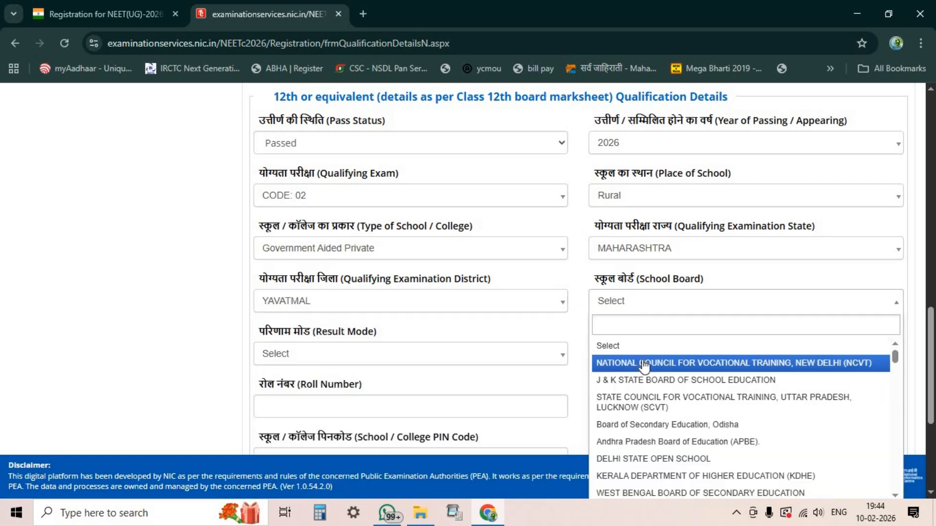
scroll(655, 402, down, 5)
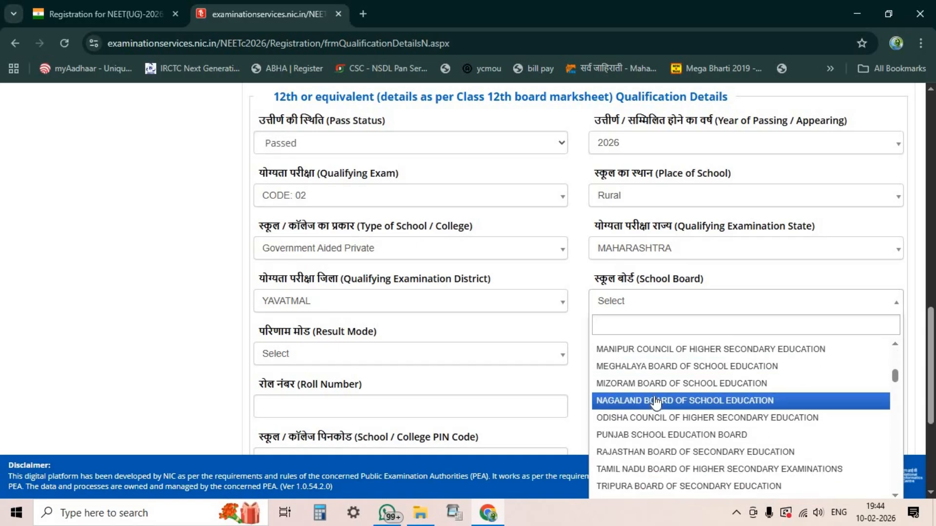
click(430, 359)
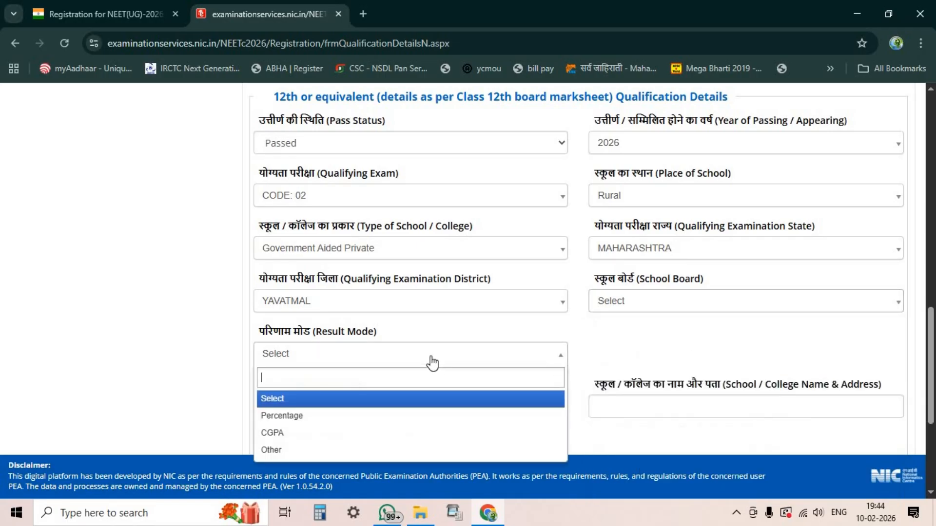
click(378, 416)
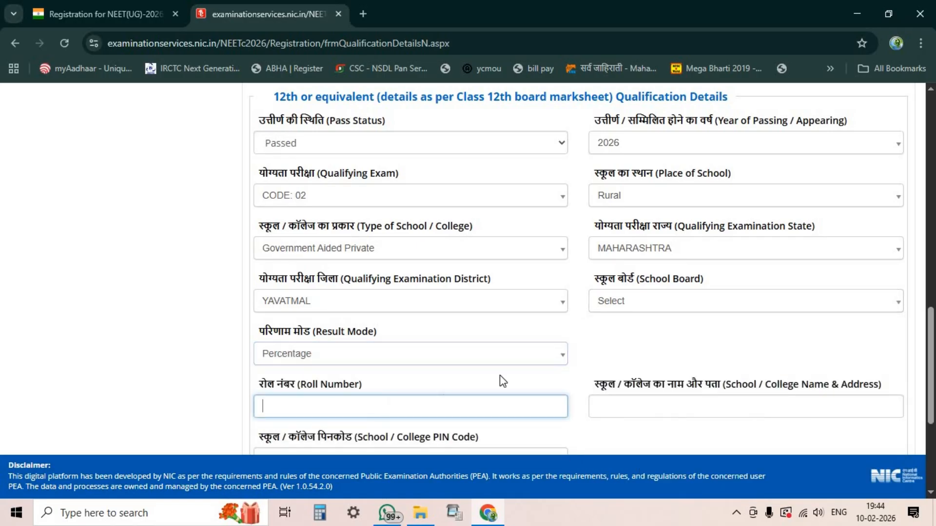
Look over the 12th marks, roll number, school name and address, and PIN code fields, and the CAPTCHA section below them.
scroll(431, 372, down, 2)
scroll(434, 351, down, 2)
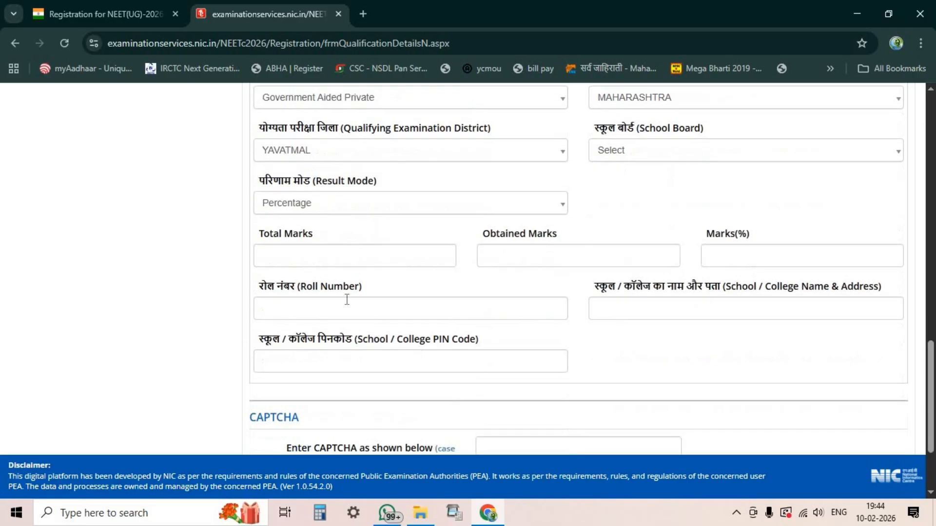
click(541, 261)
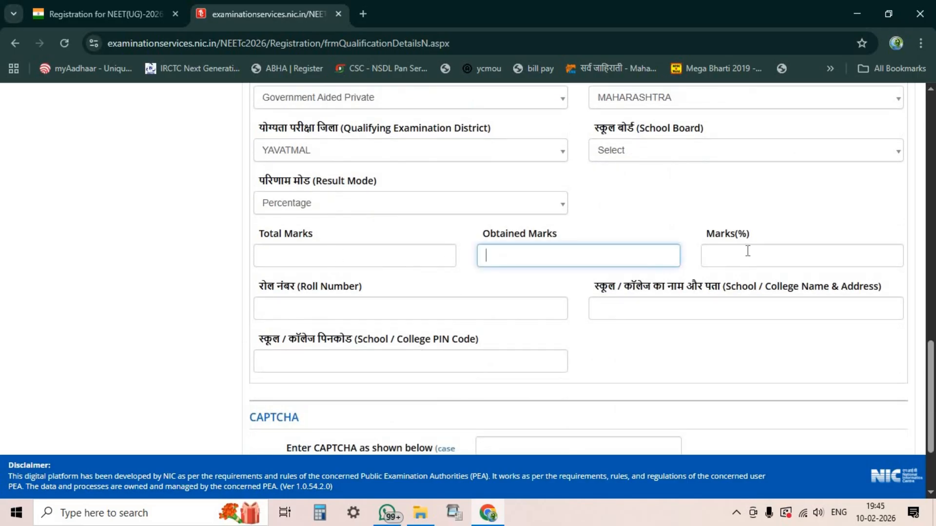
click(748, 251)
click(374, 310)
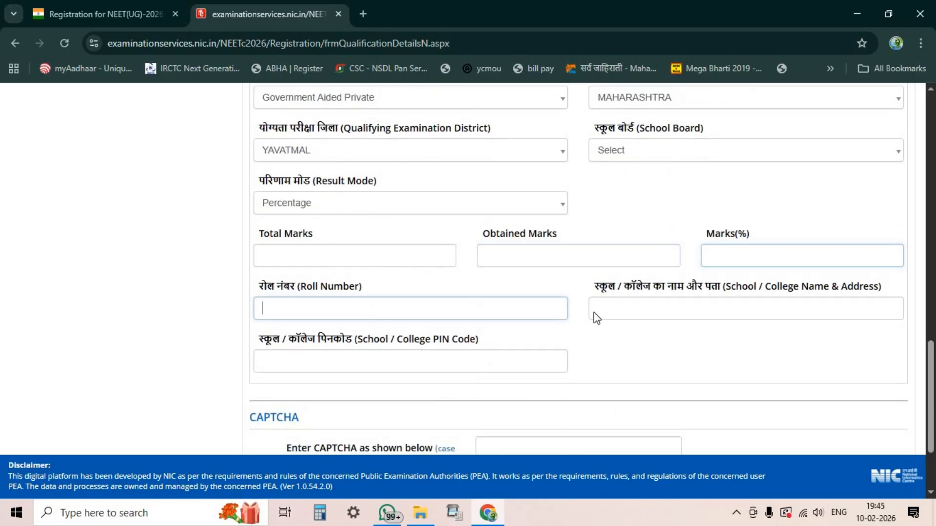
click(667, 309)
scroll(480, 312, down, 1)
click(365, 298)
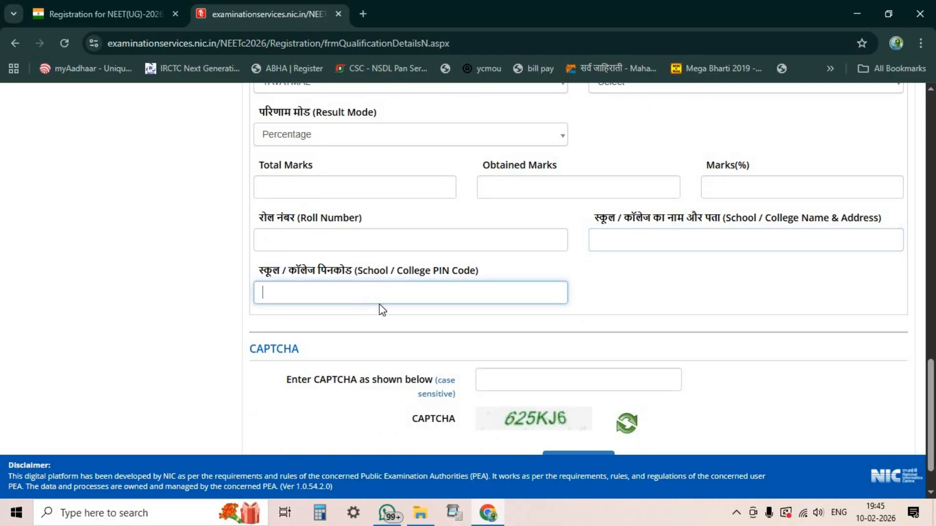
scroll(400, 298, down, 1)
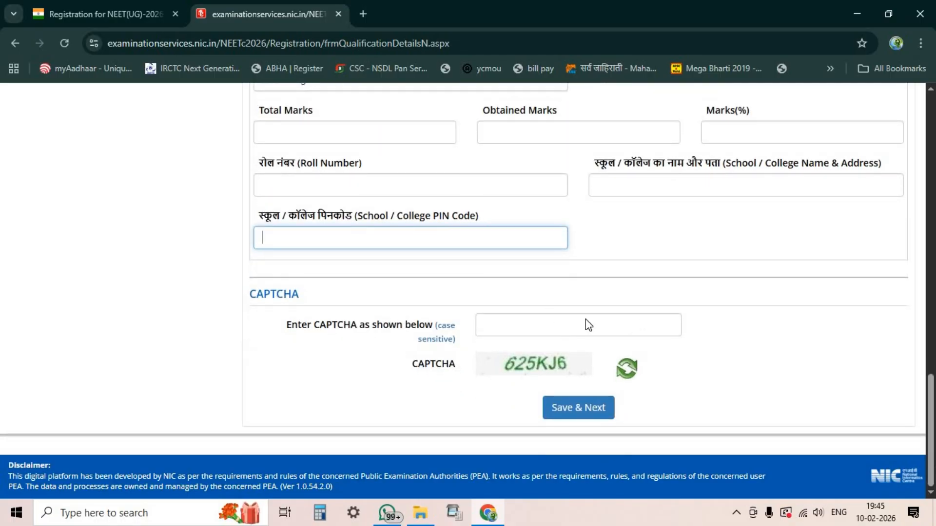
scroll(488, 315, up, 5)
scroll(487, 317, down, 4)
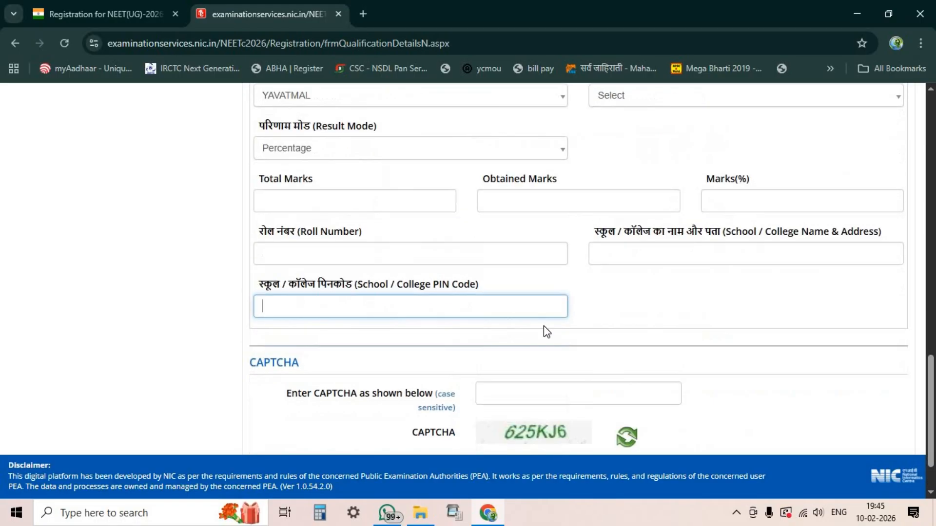
Change the 12th qualification pass status to Appearing.
scroll(404, 308, down, 1)
scroll(398, 288, up, 5)
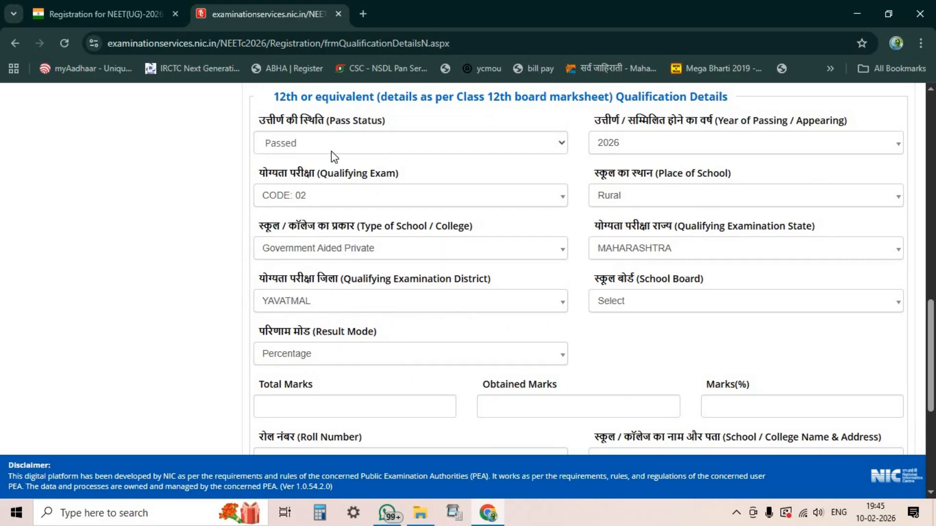
click(329, 146)
click(324, 202)
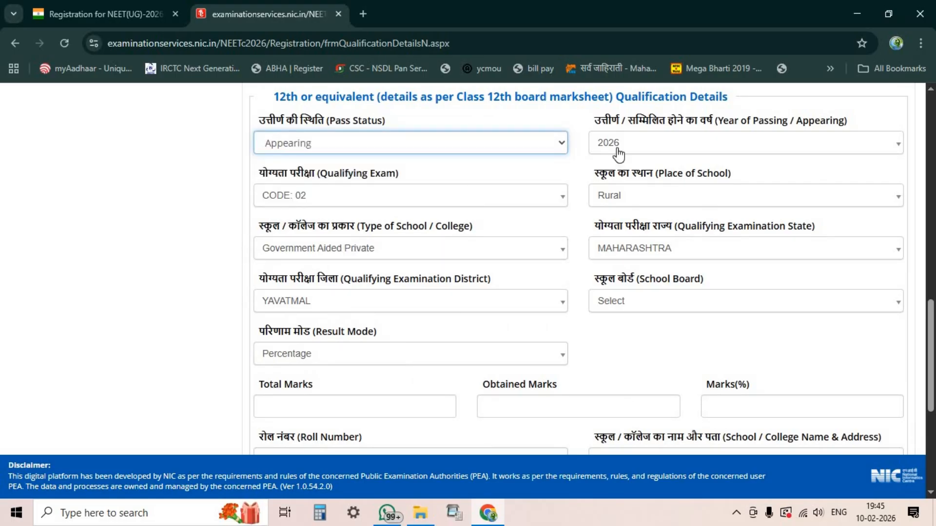
click(412, 144)
click(416, 149)
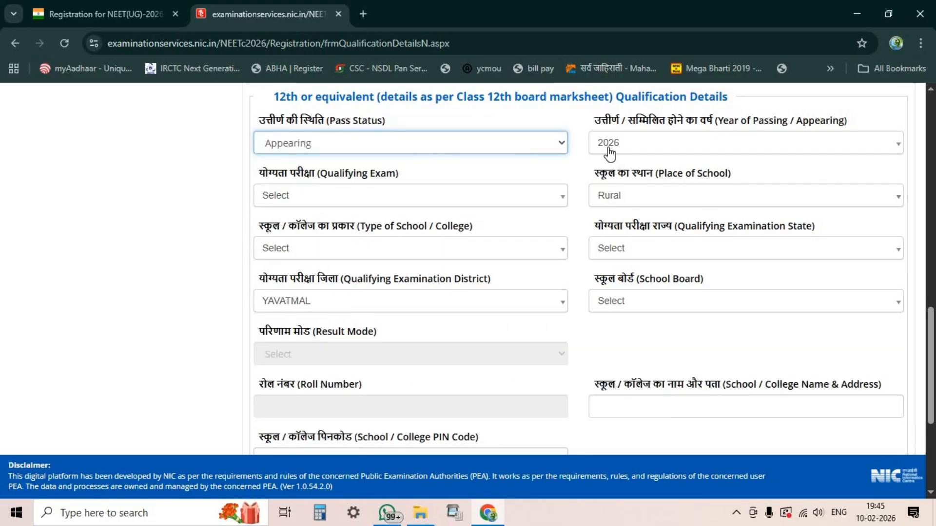
Set the 12th year of appearing to 2026 and the qualifying exam to CODE: 01.
click(639, 147)
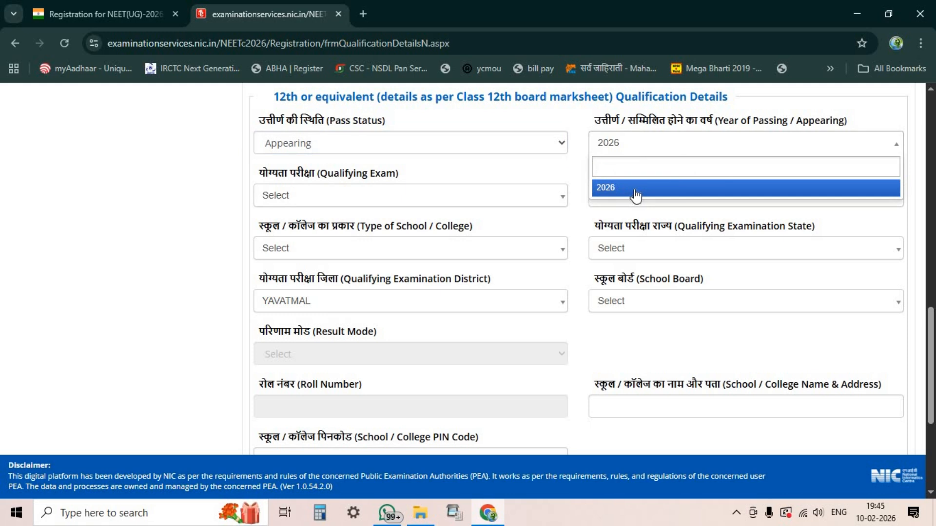
click(637, 190)
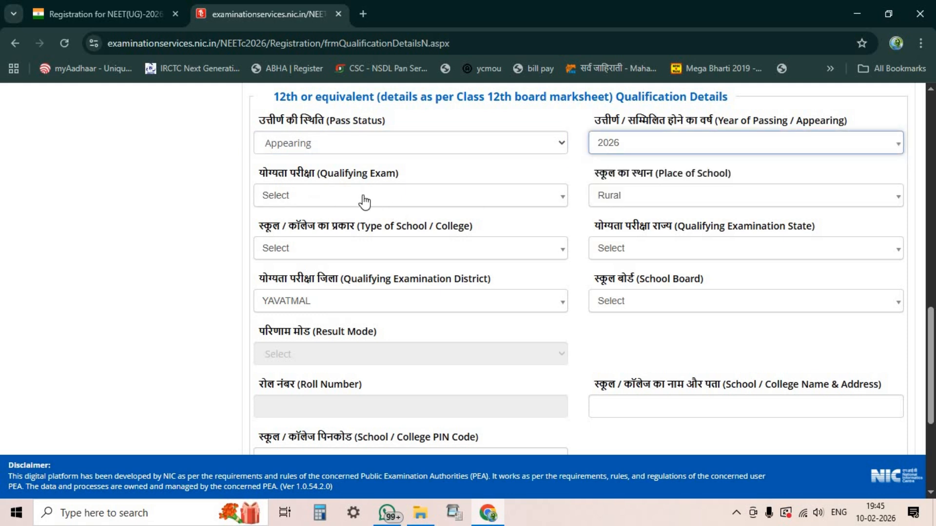
click(379, 199)
click(368, 258)
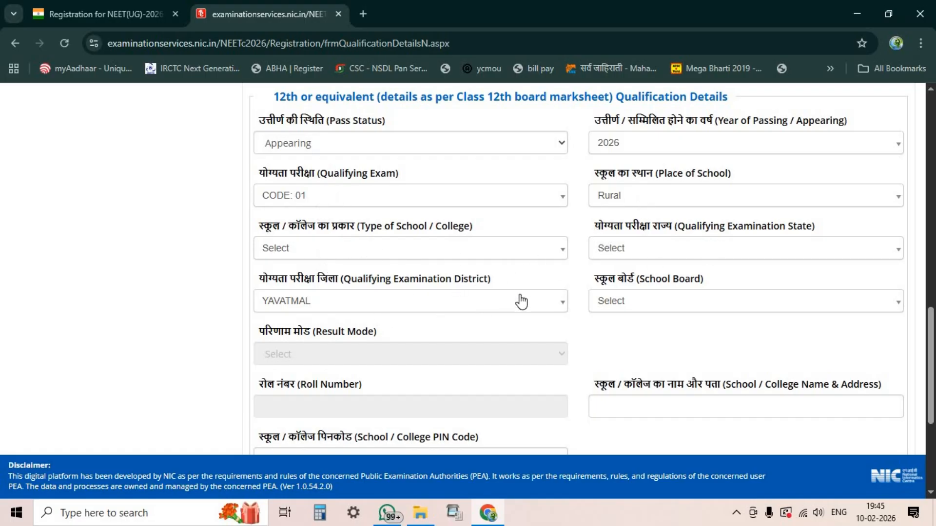
Examine the remaining 12th fields for an appearing candidate, including result mode, roll number, school name and address, PIN code and CAPTCHA.
scroll(341, 288, down, 2)
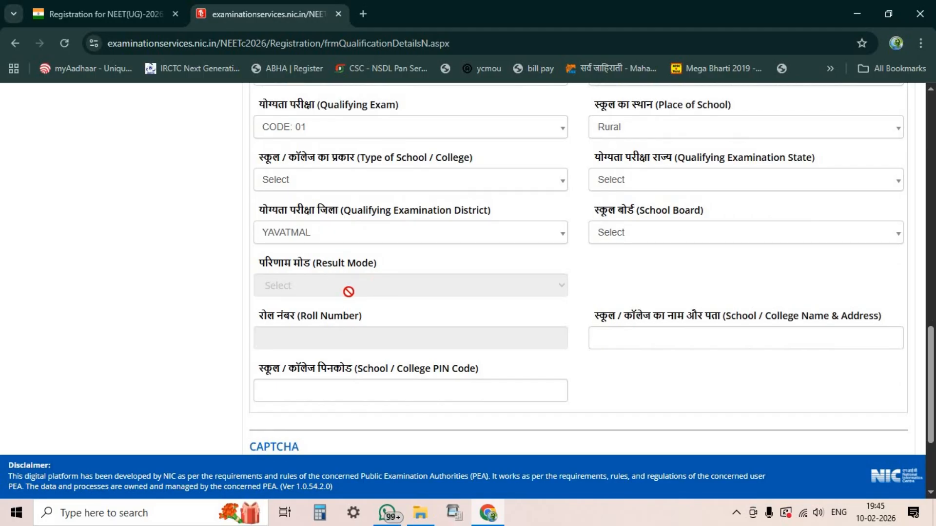
scroll(360, 293, down, 1)
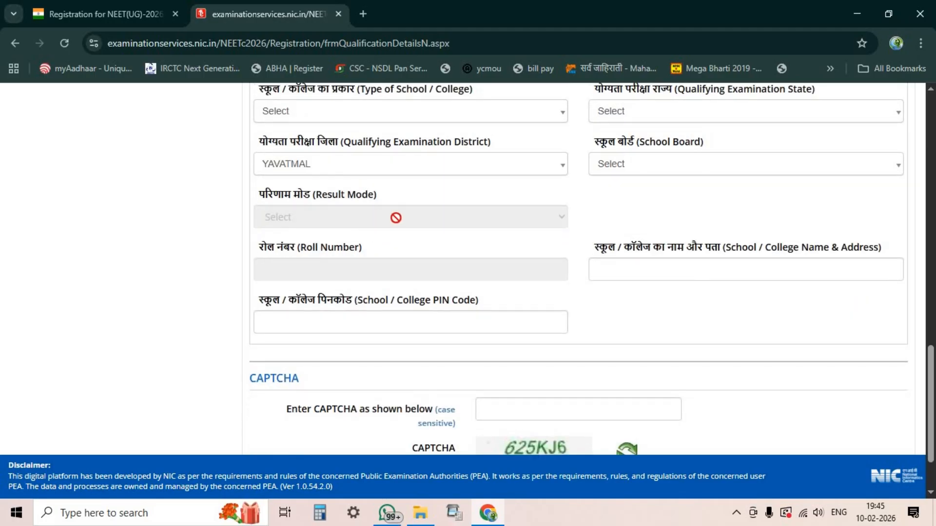
scroll(543, 213, down, 1)
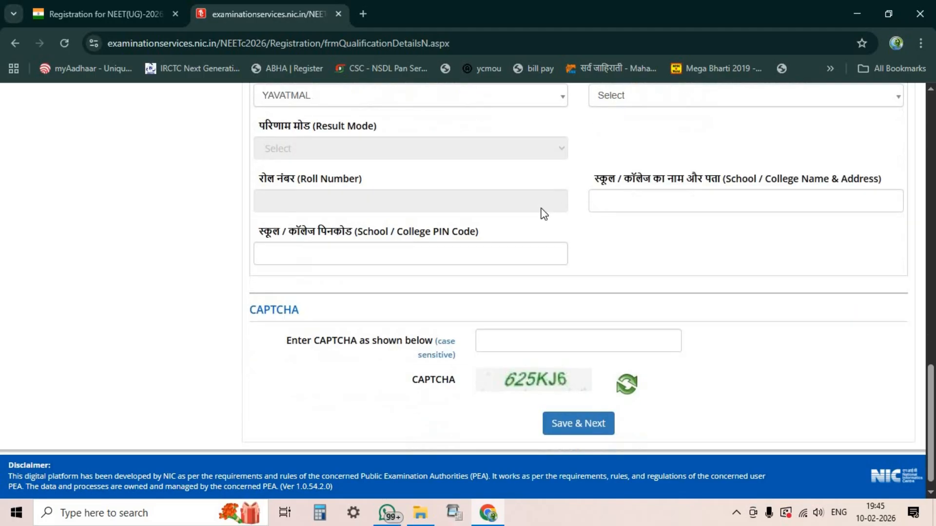
click(613, 204)
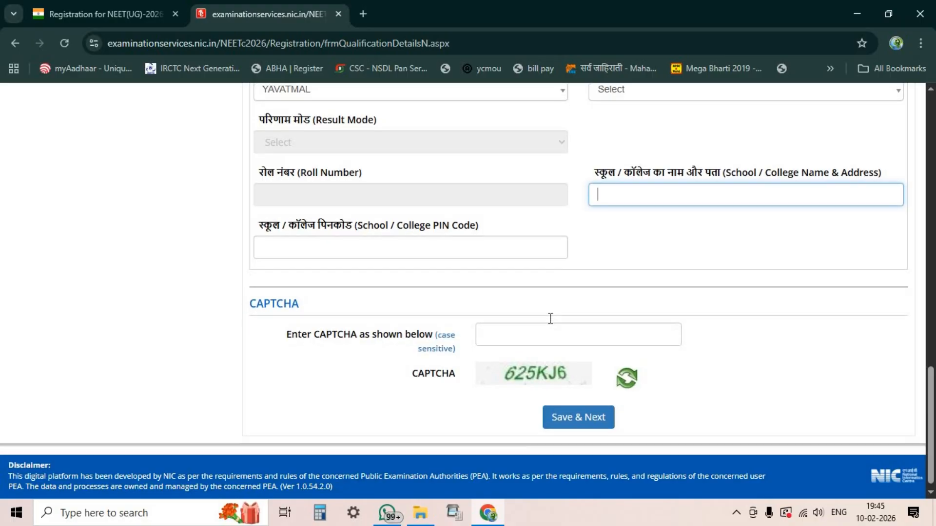
scroll(551, 319, up, 3)
scroll(545, 317, down, 1)
scroll(545, 317, up, 2)
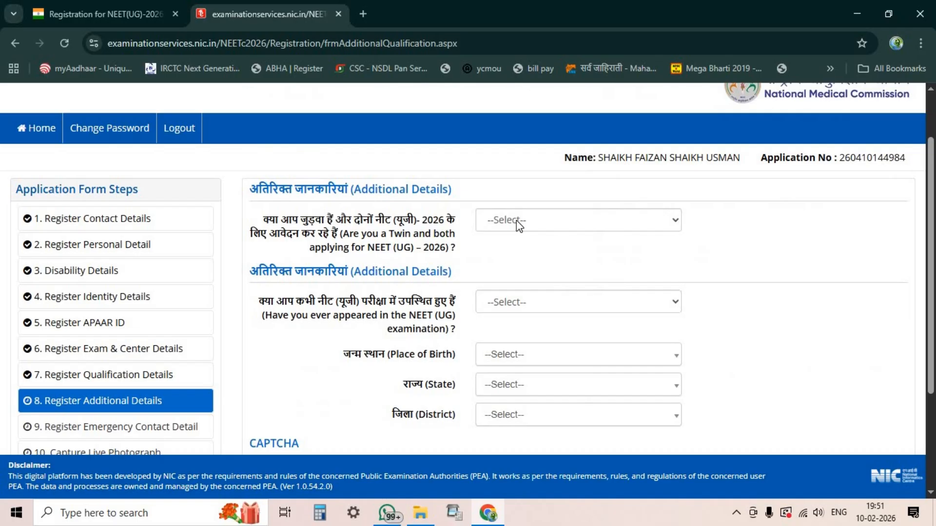
Answer No to both the twin-applicant question and the question about ever having appeared in the NEET (UG) examination.
click(516, 221)
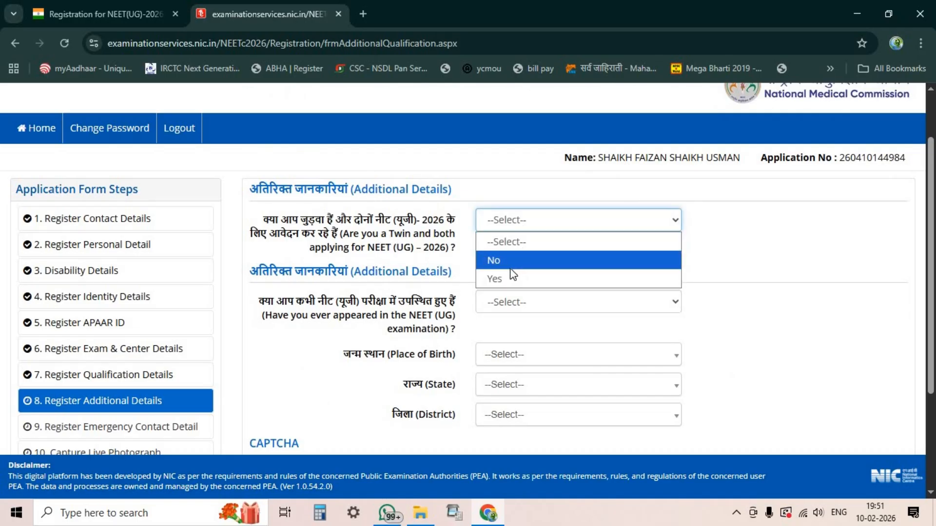
click(504, 263)
scroll(507, 259, down, 2)
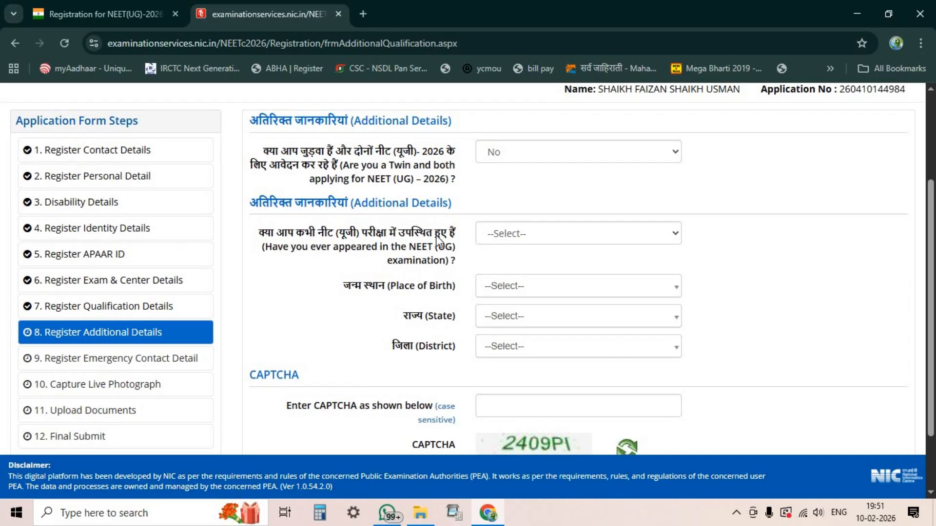
click(513, 239)
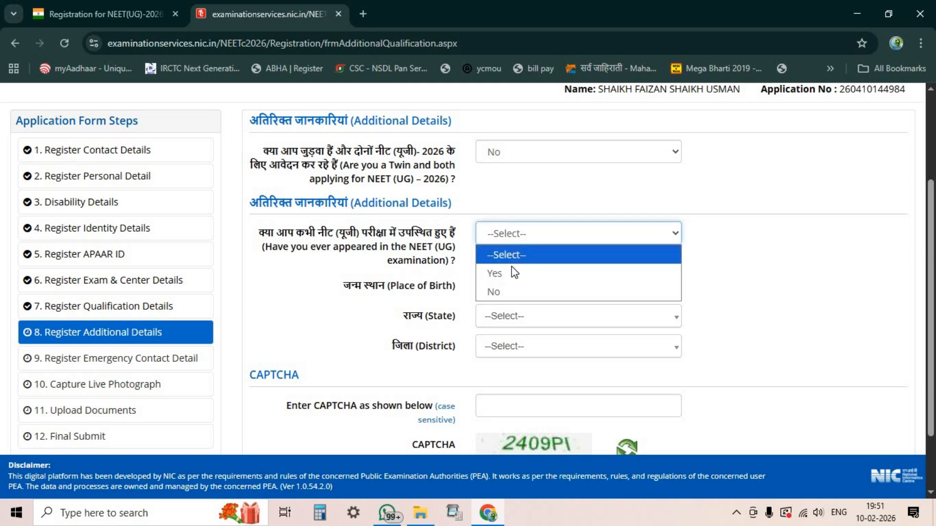
click(507, 293)
scroll(546, 265, down, 2)
click(519, 167)
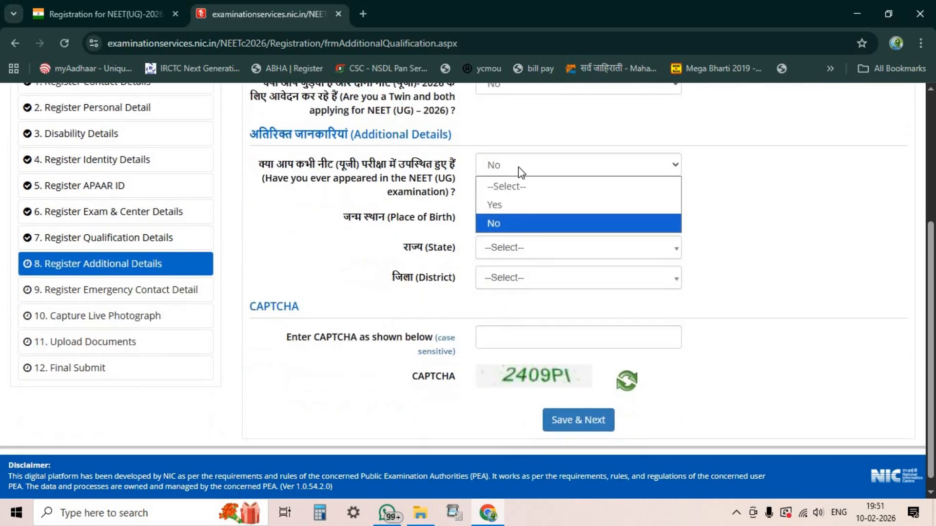
click(512, 223)
Set the place of birth to India and the birth state to MAHARASHTRA.
scroll(514, 215, down, 1)
click(512, 211)
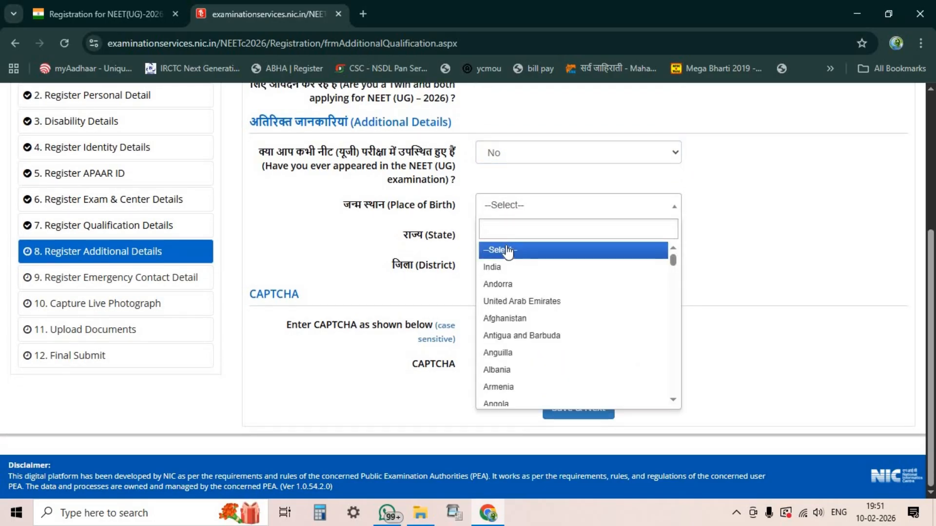
click(514, 267)
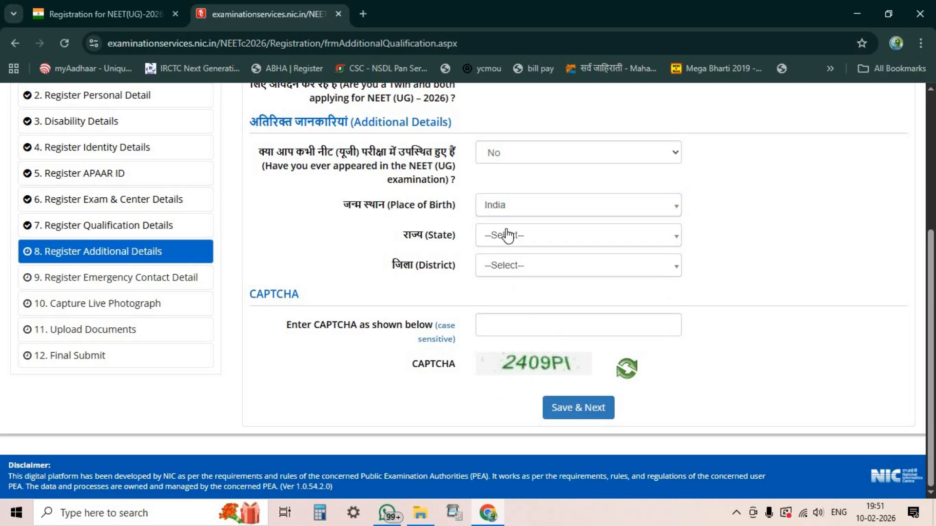
click(505, 240)
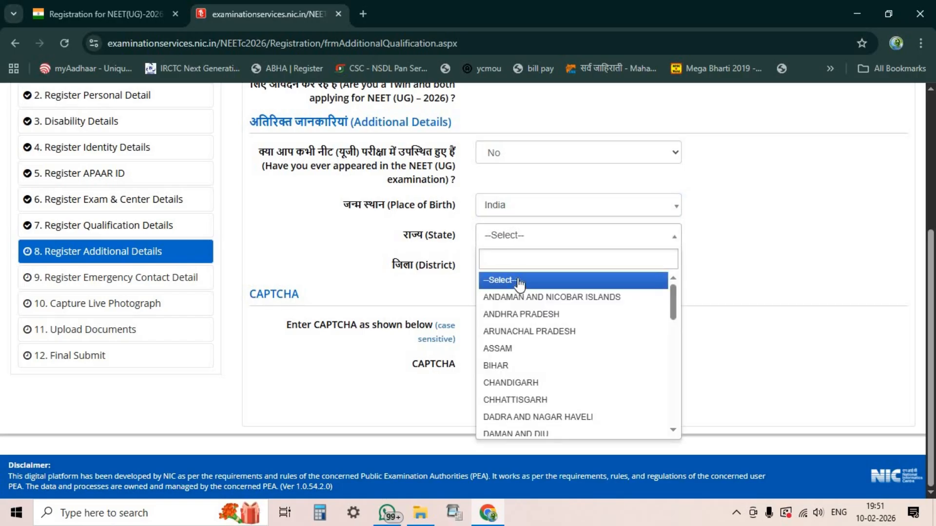
text(mah)
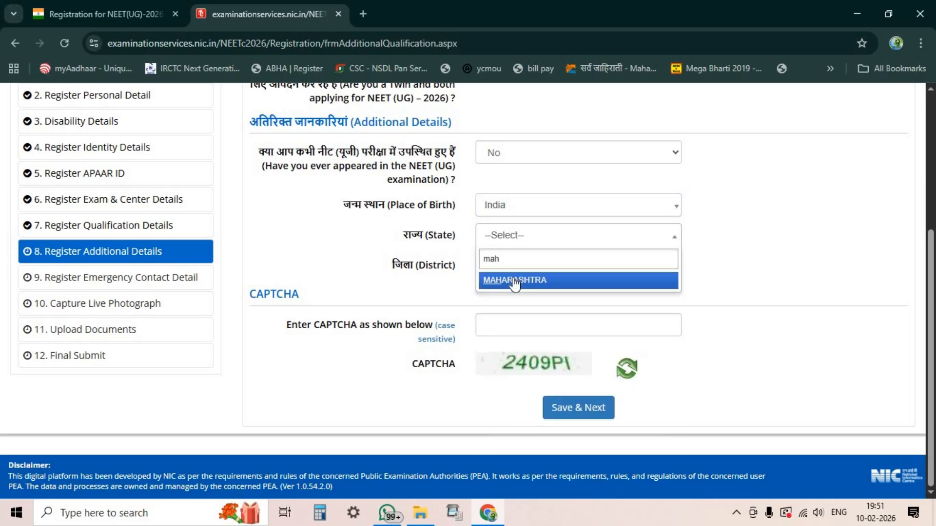
click(509, 279)
Set the birth district to YAVATMAL and make the CAPTCHA field ready for entry.
click(507, 266)
text(y)
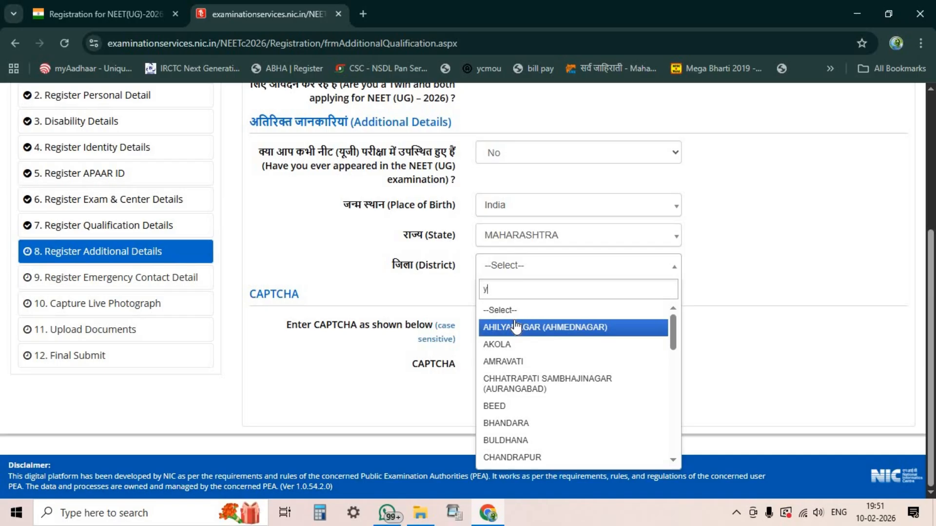
text(av)
click(503, 307)
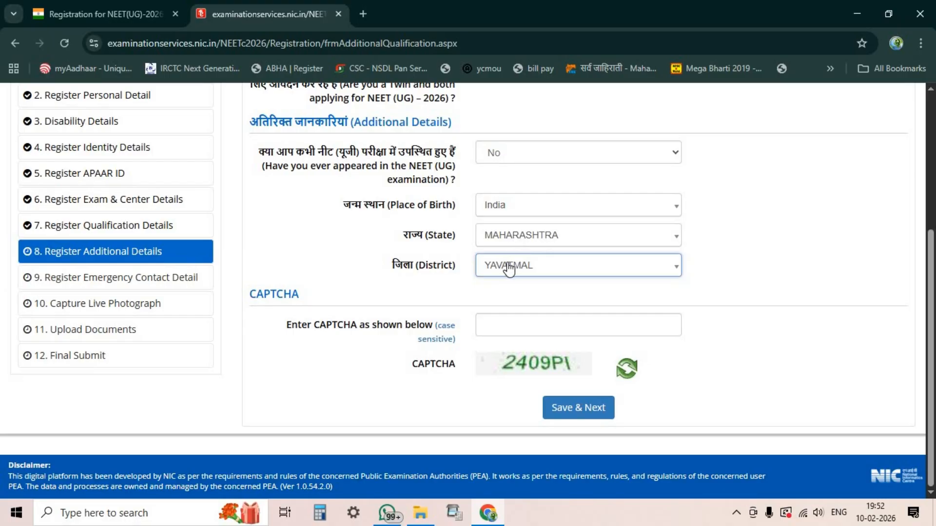
click(562, 318)
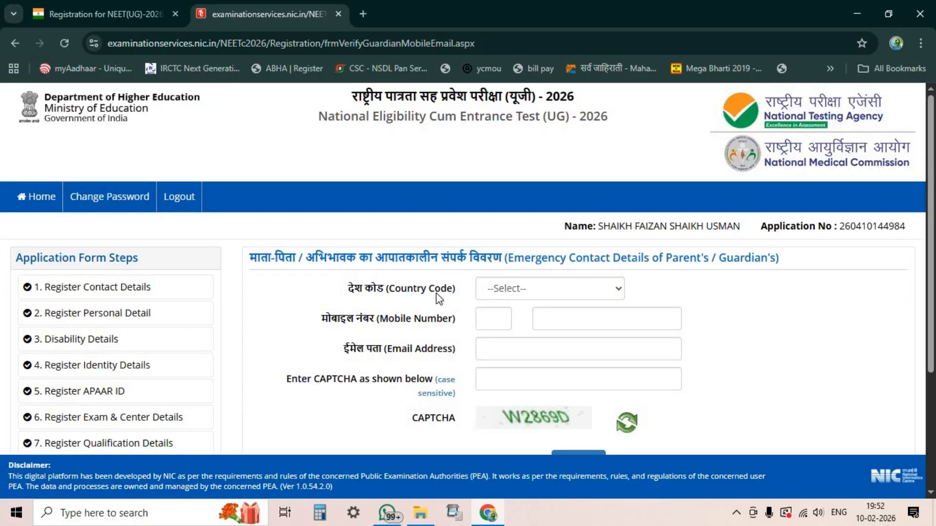
Choose the country code for the parent's or guardian's emergency contact, request the OTP and dismiss the confirmation message.
scroll(462, 298, down, 2)
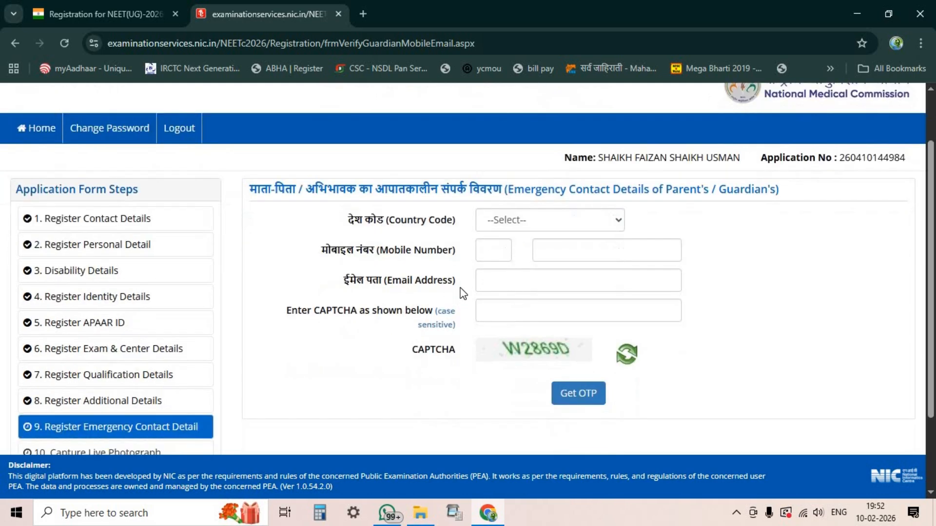
click(530, 228)
click(518, 260)
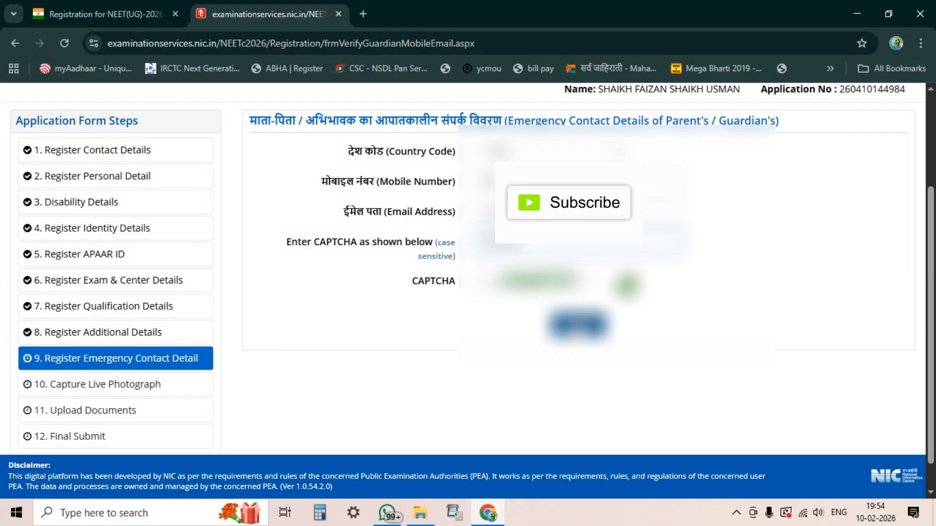
click(578, 325)
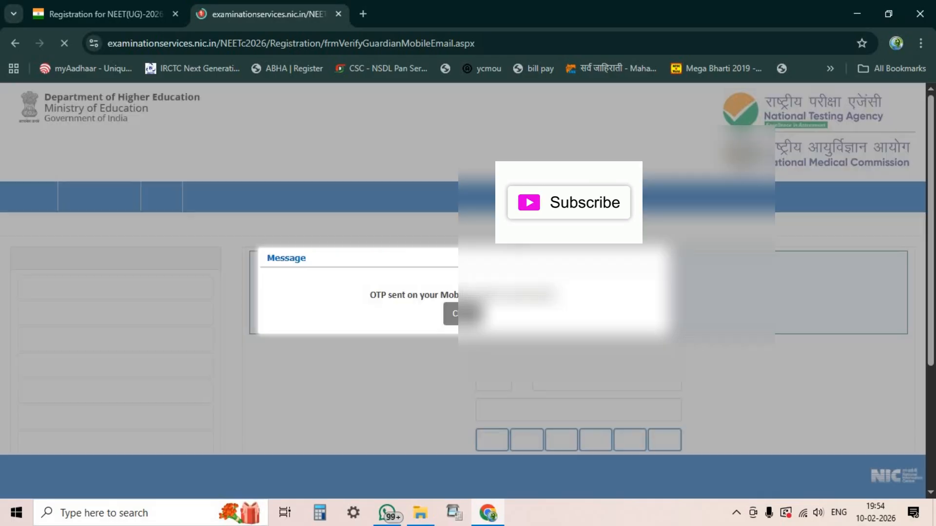
click(460, 313)
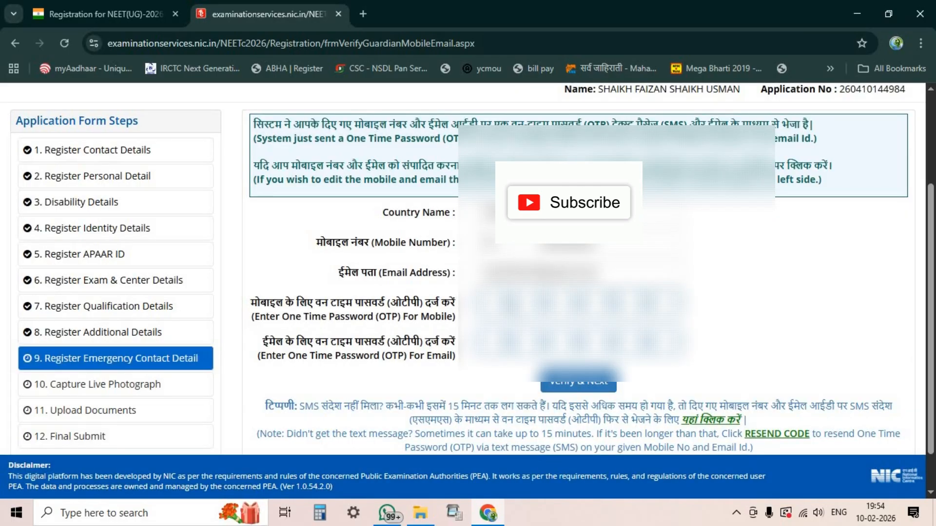
scroll(575, 273, down, 1)
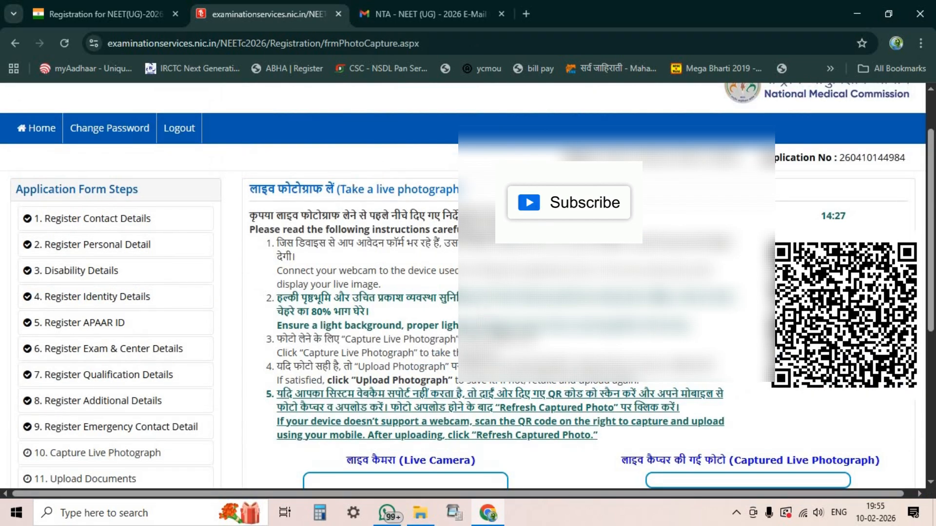
Read the live photograph instructions and examine the QR code, live camera area and captured photo options.
scroll(233, 327, down, 3)
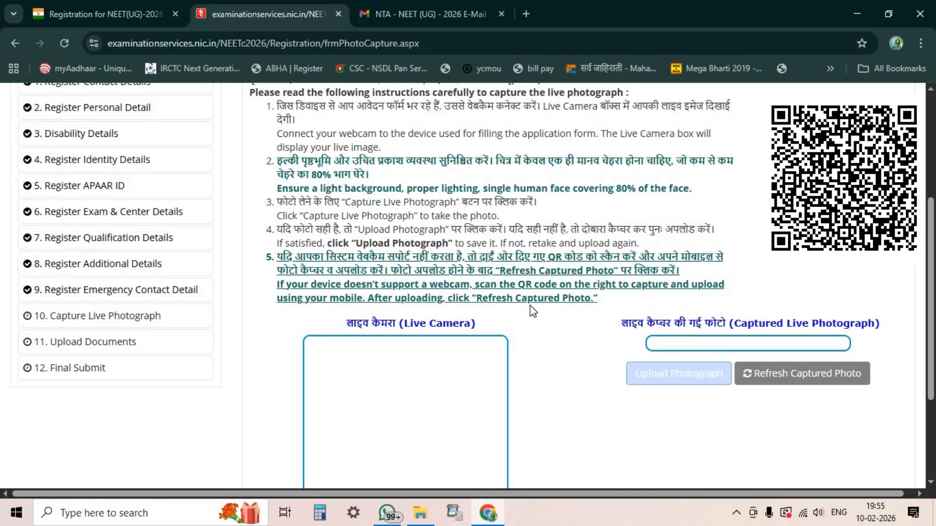
scroll(457, 314, down, 1)
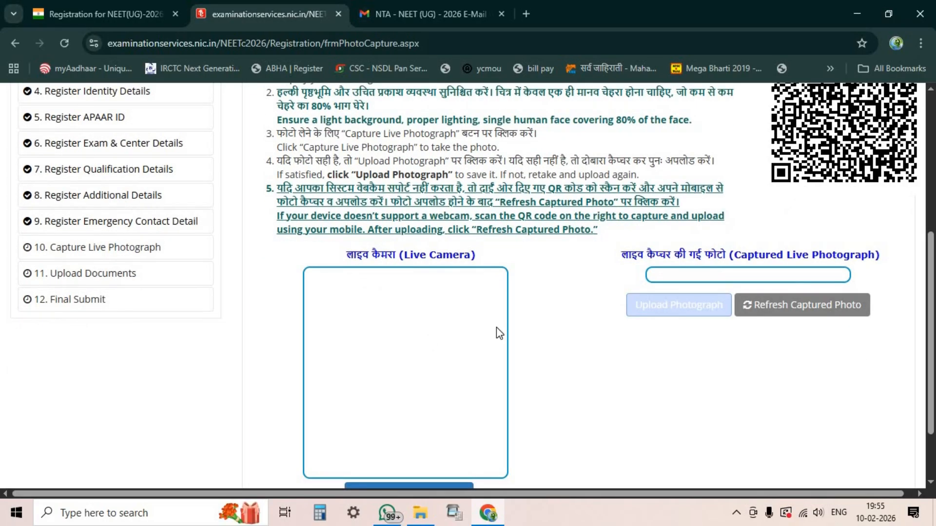
scroll(466, 356, down, 1)
scroll(524, 351, up, 1)
scroll(509, 322, up, 1)
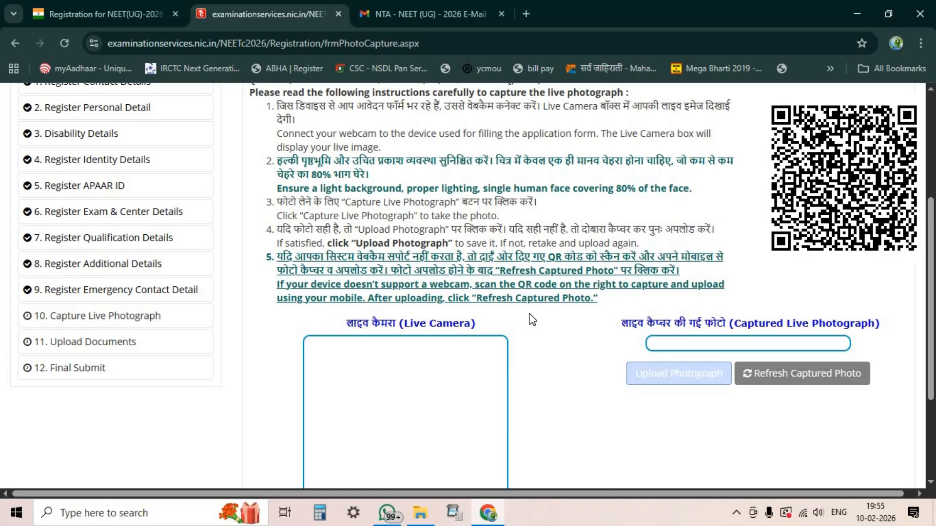
scroll(667, 350, up, 1)
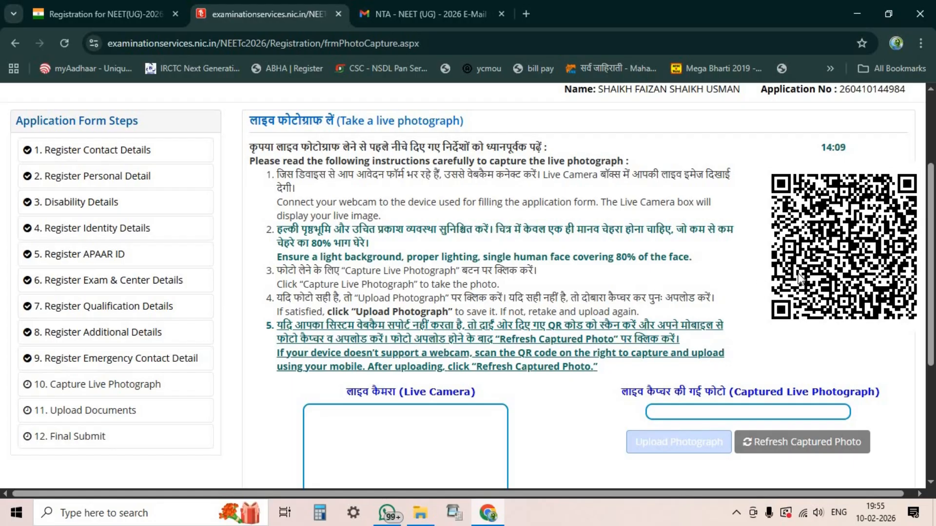
scroll(802, 264, down, 1)
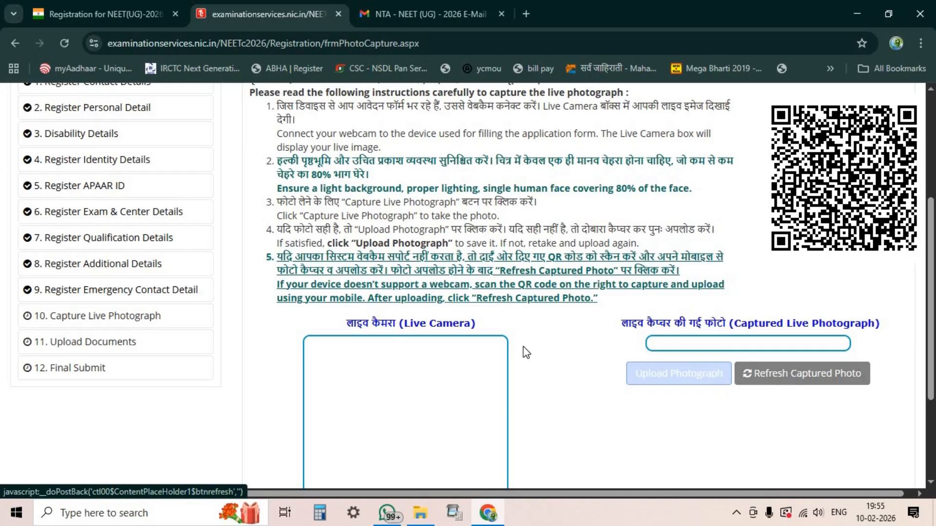
scroll(525, 352, down, 1)
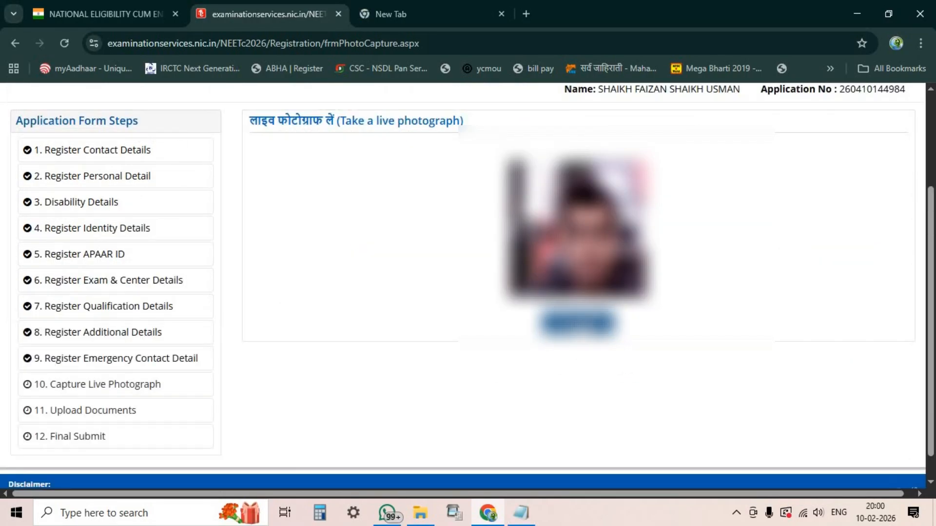
Confirm the captured live photograph and proceed to the list of required documents for upload.
click(579, 322)
click(441, 316)
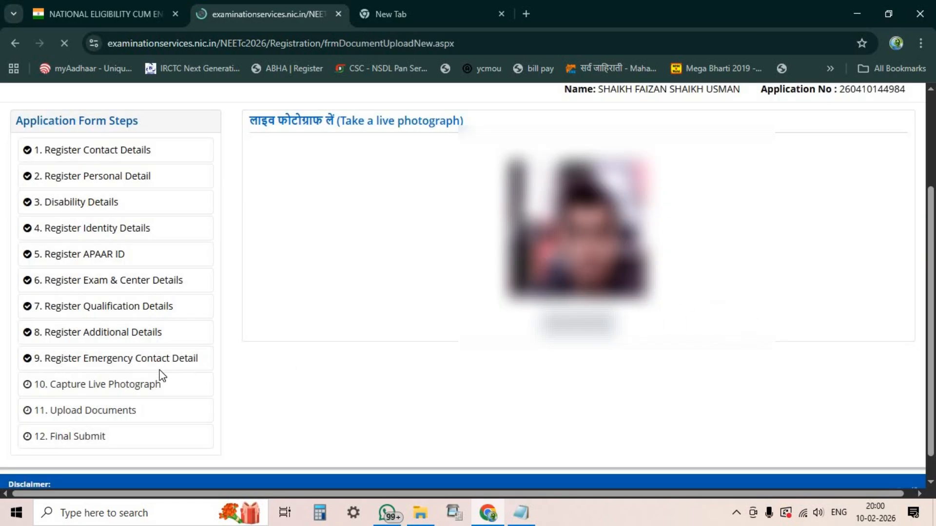
scroll(481, 340, down, 5)
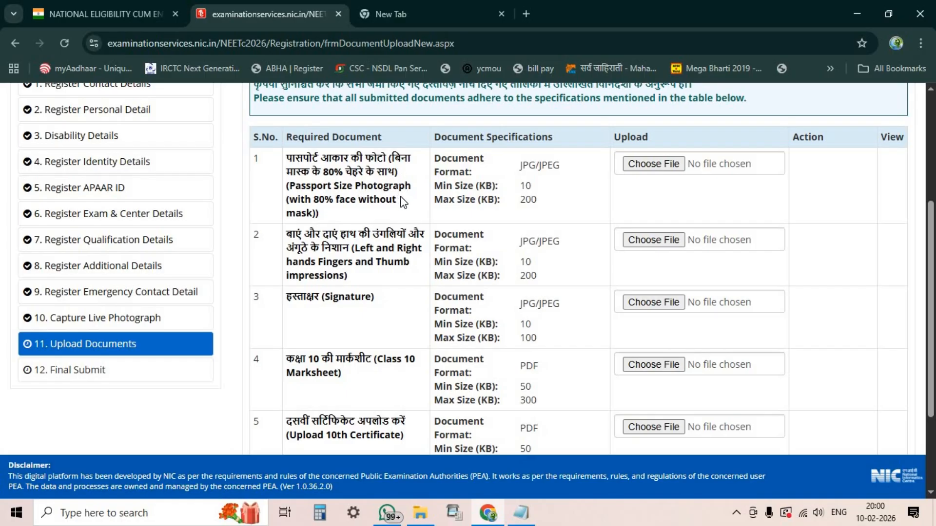
Examine the required documents, from passport photograph to address proof, with their file formats and size limits.
scroll(400, 200, down, 1)
scroll(357, 192, up, 1)
scroll(334, 245, down, 1)
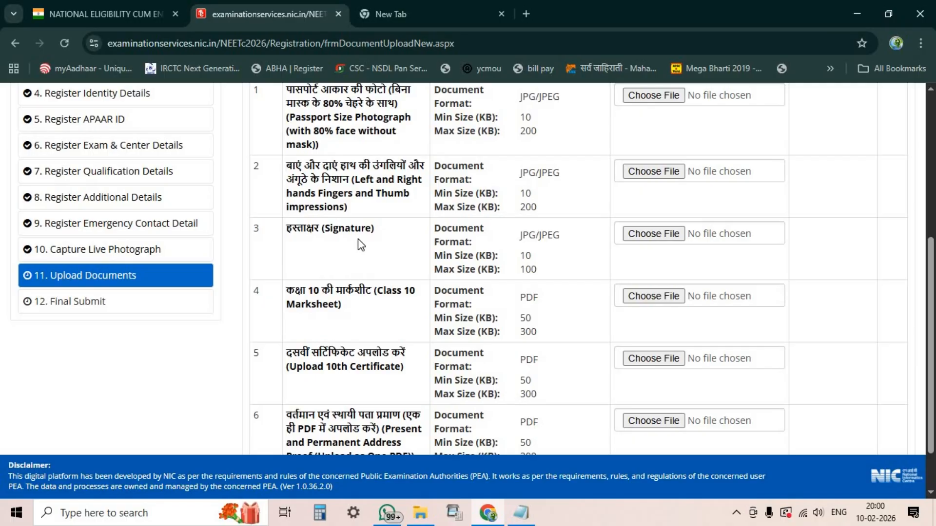
scroll(358, 242, down, 1)
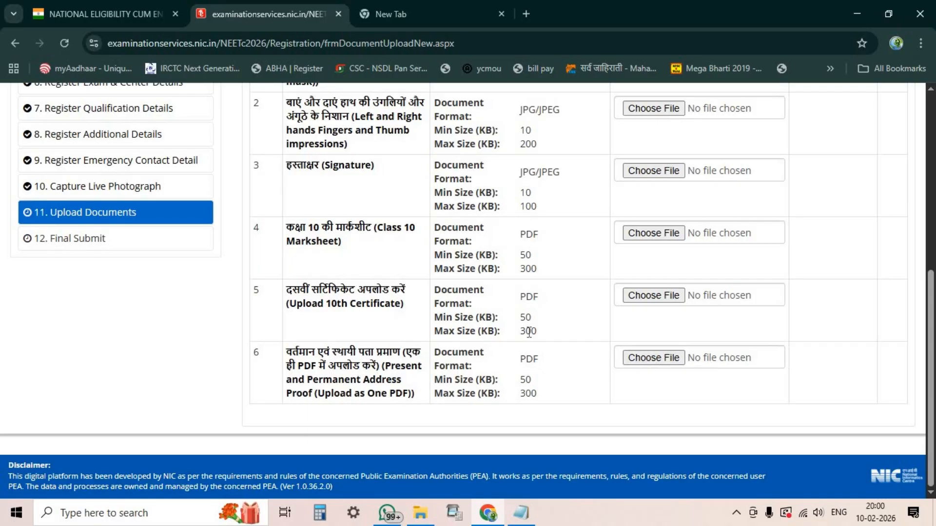
scroll(524, 328, up, 1)
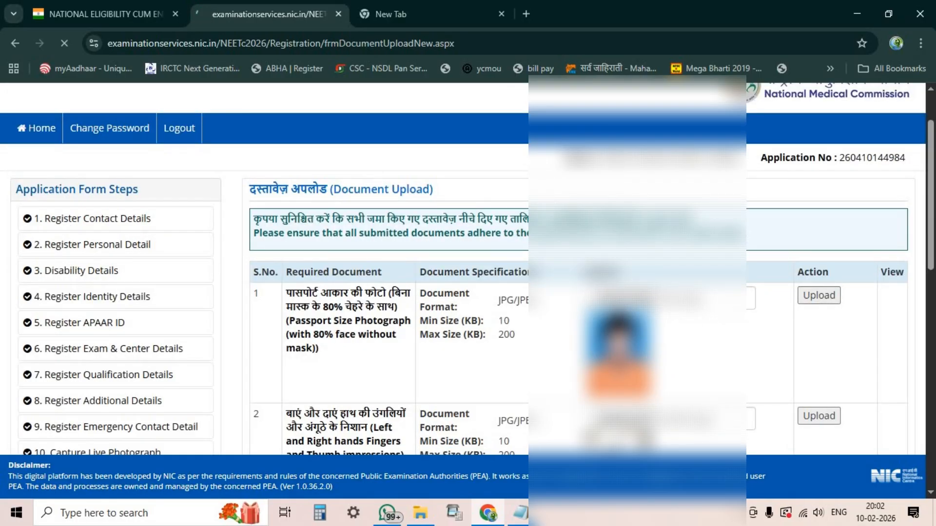
scroll(628, 321, up, 1)
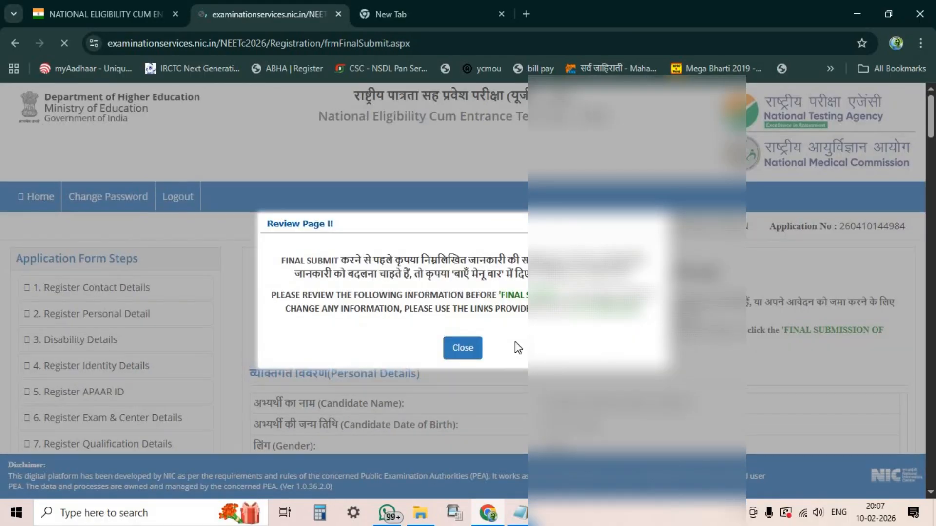
Dismiss the review notice, go through the personal details and mark them as verified.
click(463, 348)
scroll(463, 348, down, 2)
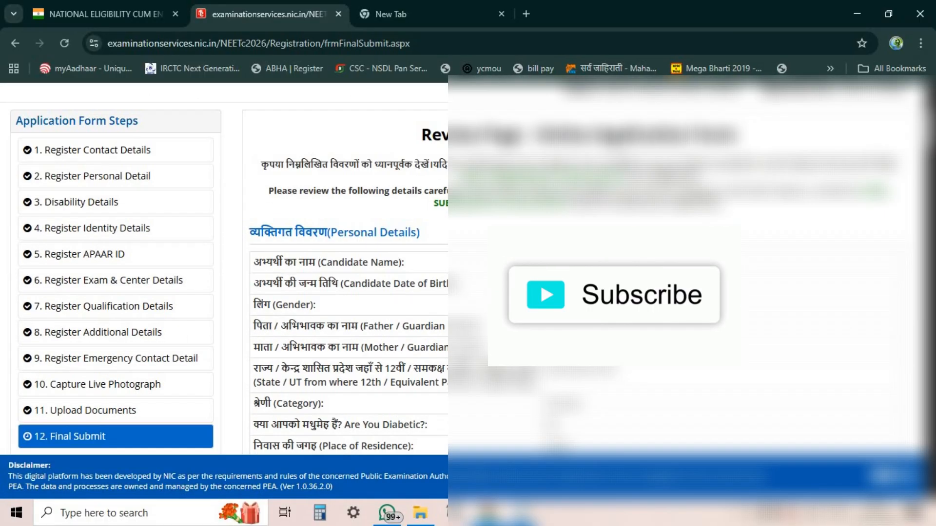
scroll(417, 303, down, 1)
scroll(417, 302, up, 2)
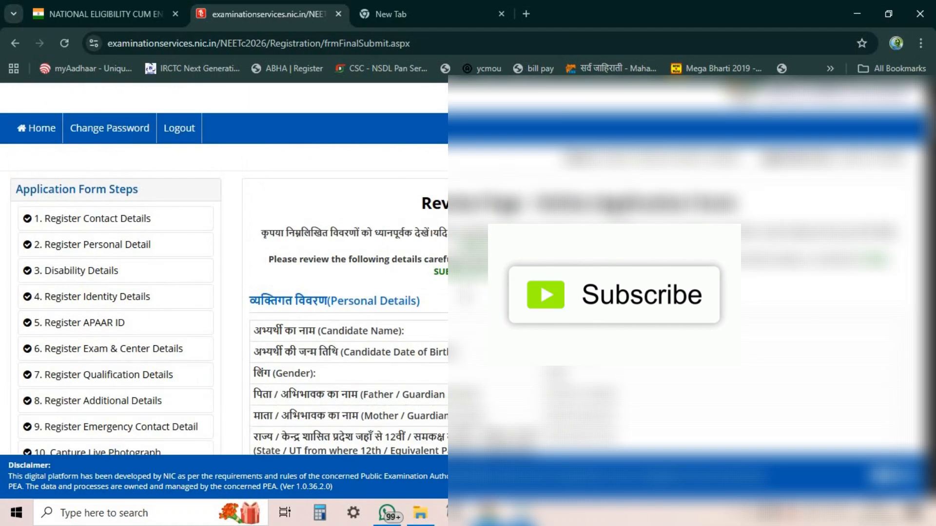
scroll(417, 303, down, 2)
scroll(433, 318, down, 2)
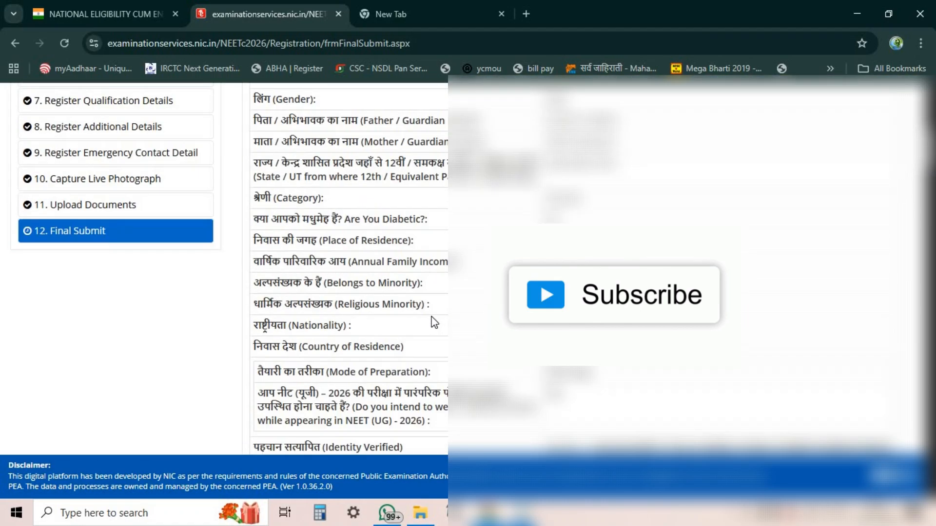
scroll(373, 285, down, 6)
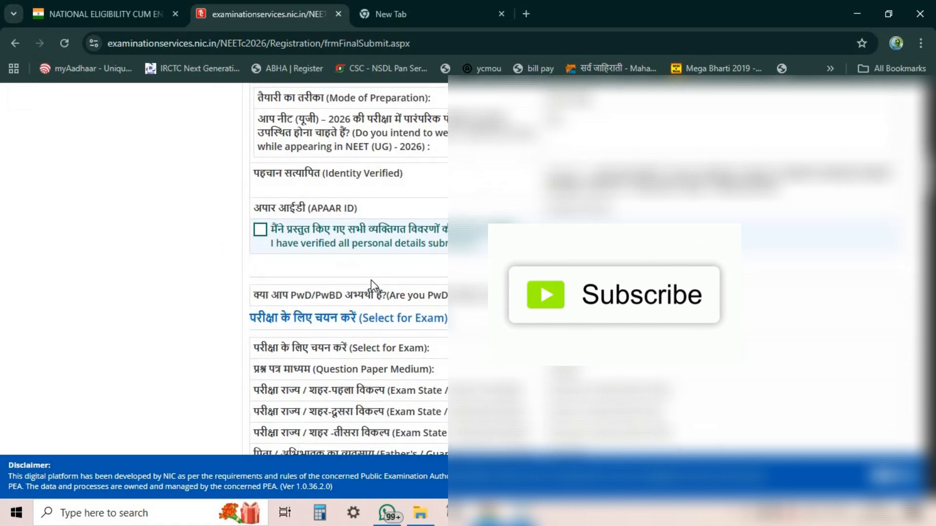
click(260, 229)
Mark the examination city details and the education details as verified.
scroll(260, 230, down, 2)
scroll(299, 320, down, 2)
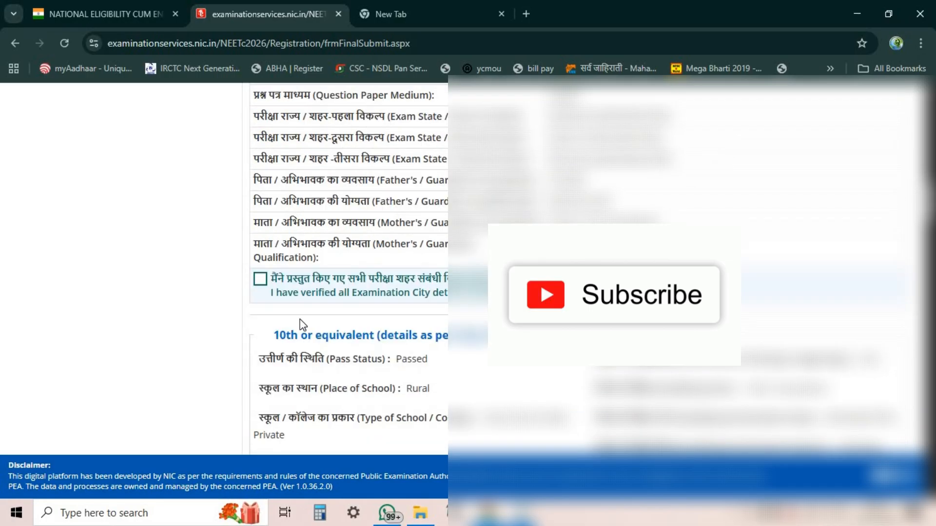
click(260, 278)
scroll(441, 292, down, 2)
scroll(341, 312, down, 8)
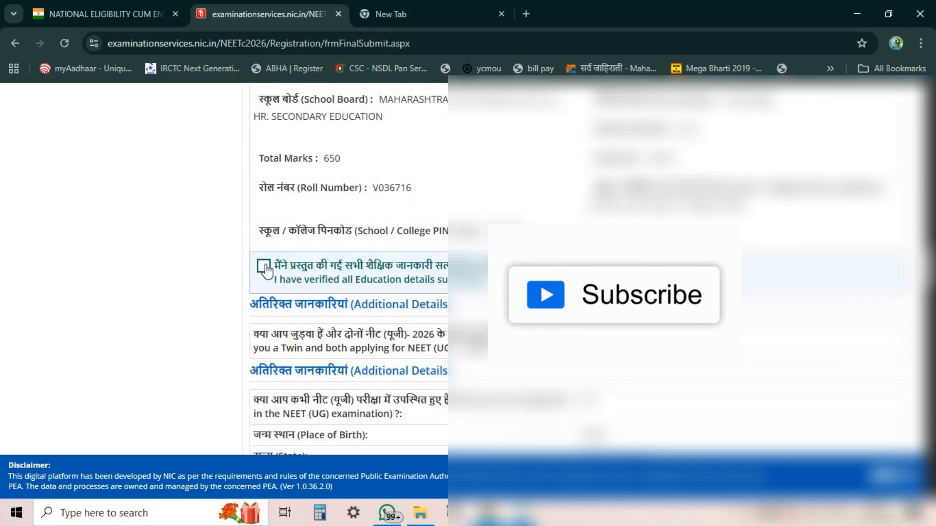
click(263, 267)
Mark the present and permanent address details as verified.
scroll(263, 266, down, 10)
scroll(341, 269, down, 3)
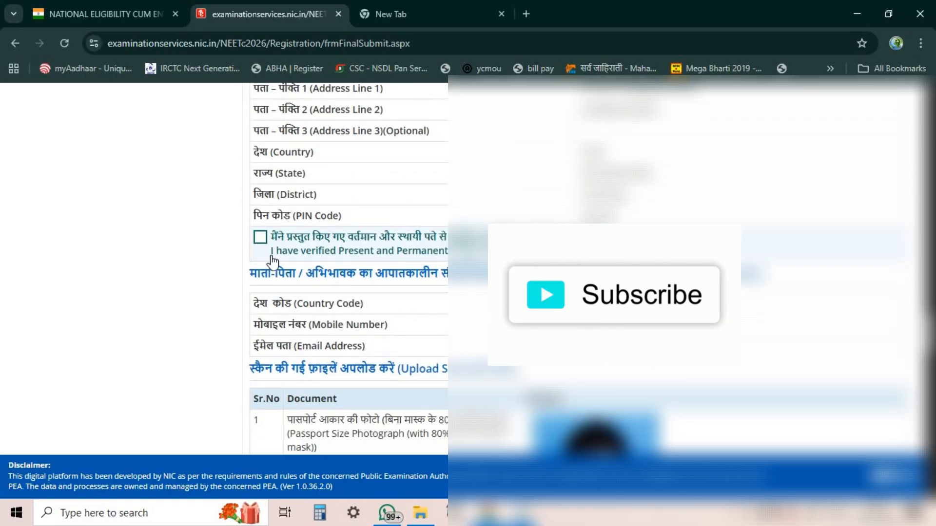
click(260, 237)
Check the uploaded documents and declaration, then make the final submission of the application and confirm it.
scroll(259, 237, down, 3)
scroll(341, 268, down, 12)
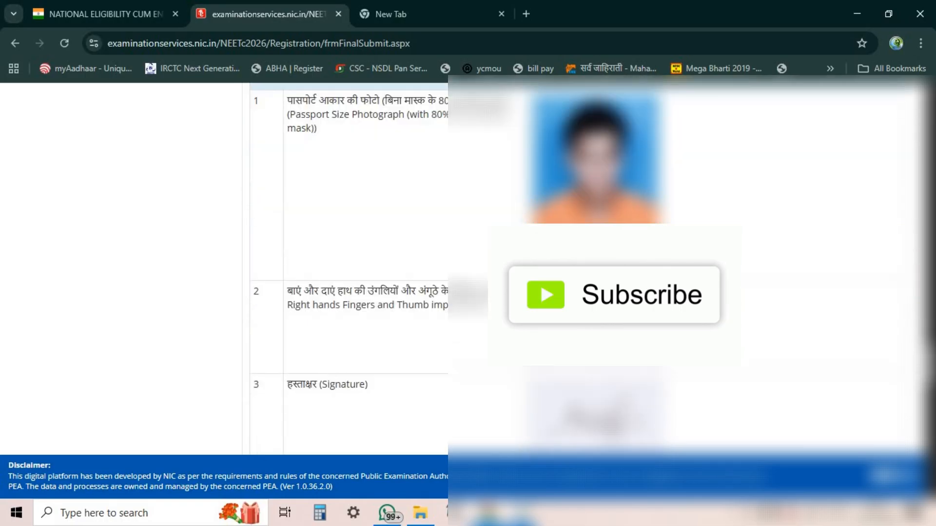
scroll(341, 268, down, 8)
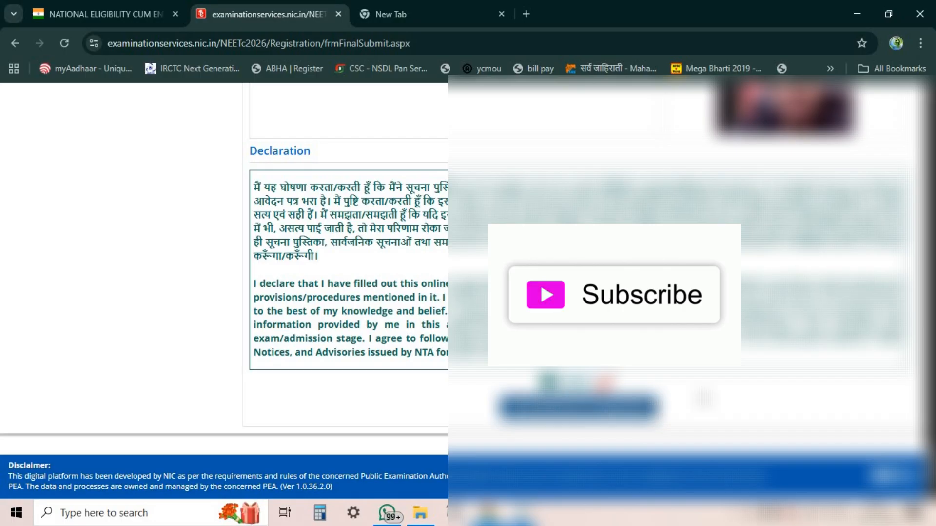
scroll(341, 268, up, 8)
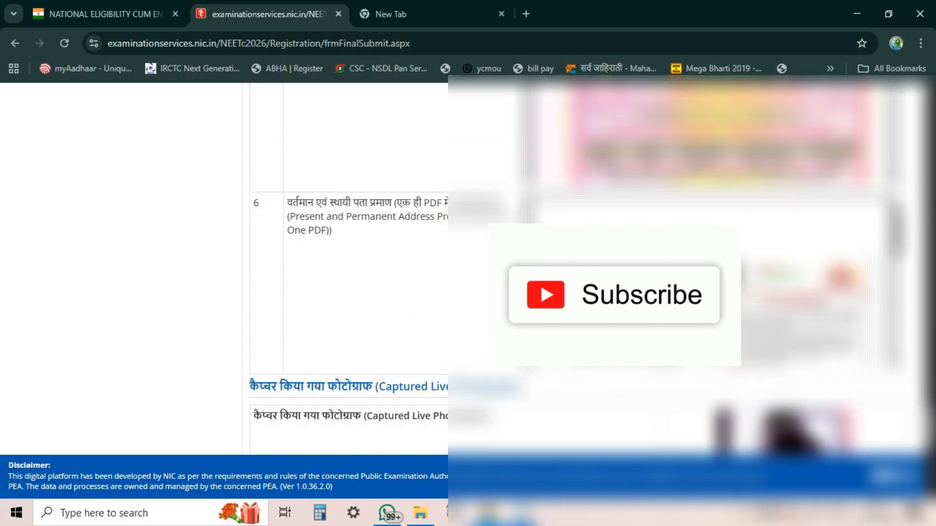
scroll(342, 269, down, 8)
click(603, 412)
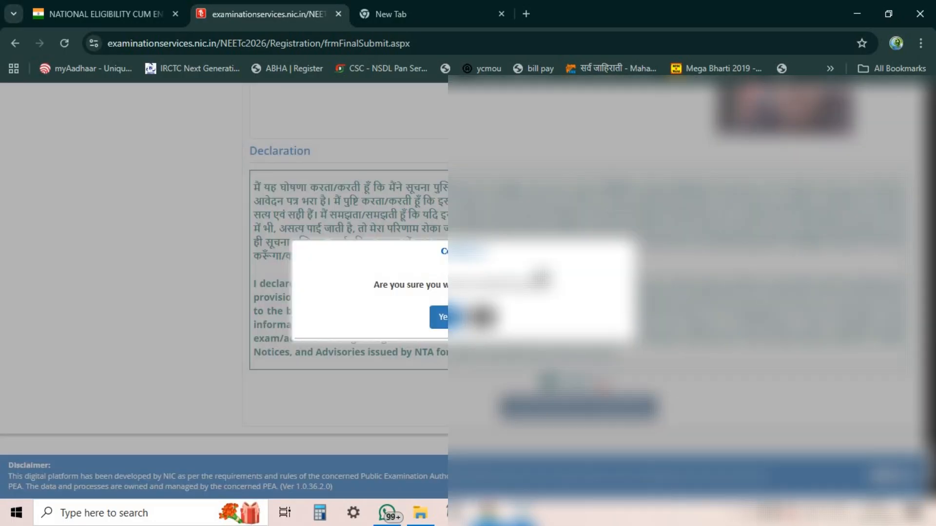
click(442, 322)
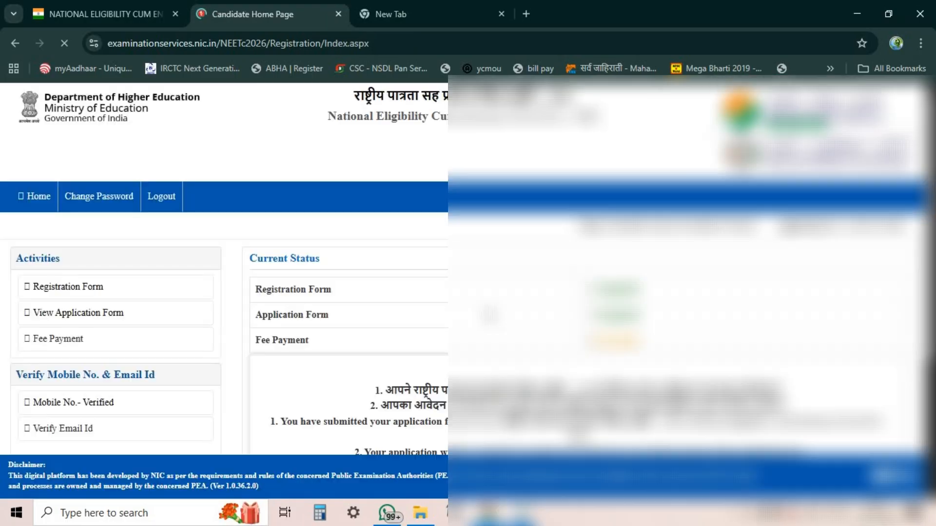
Open the verification of the registered email, enter the CAPTCHA shown and request the OTP.
scroll(224, 268, down, 3)
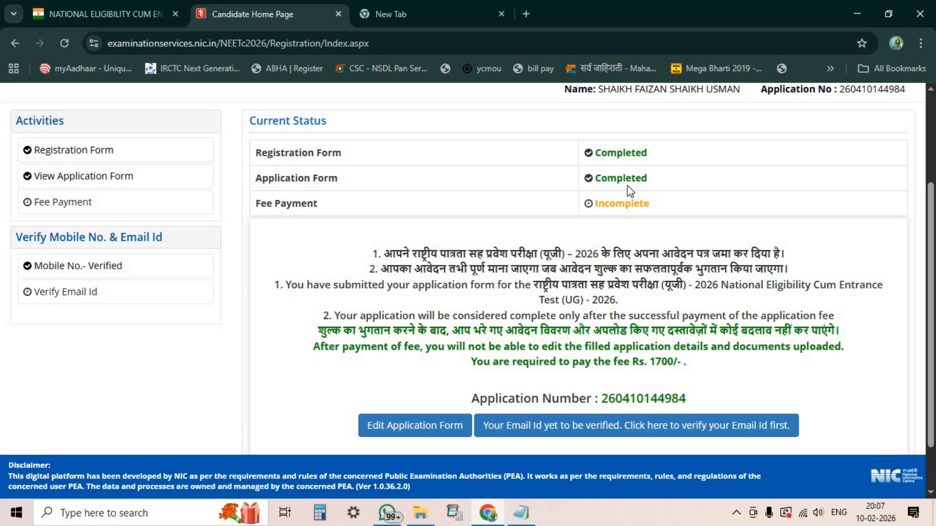
drag(592, 207, 653, 210)
scroll(620, 278, down, 2)
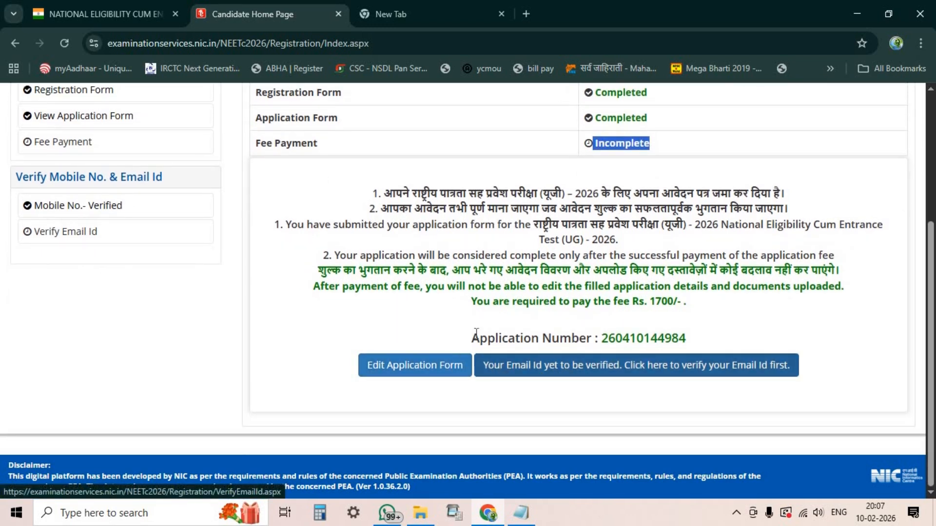
click(610, 365)
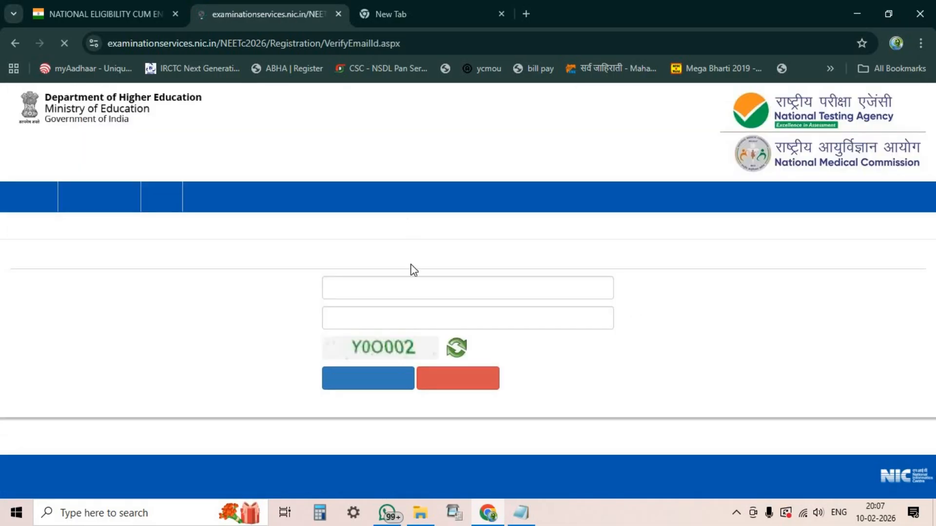
click(397, 323)
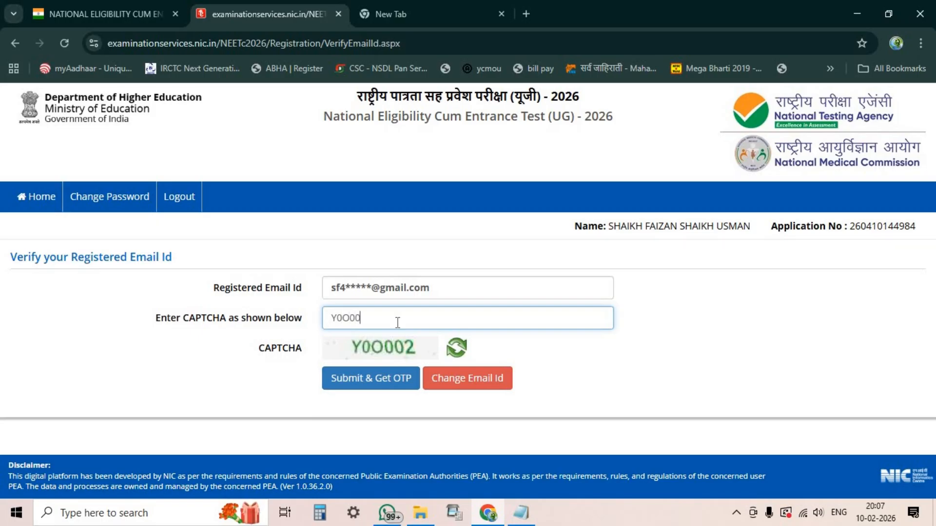
click(373, 385)
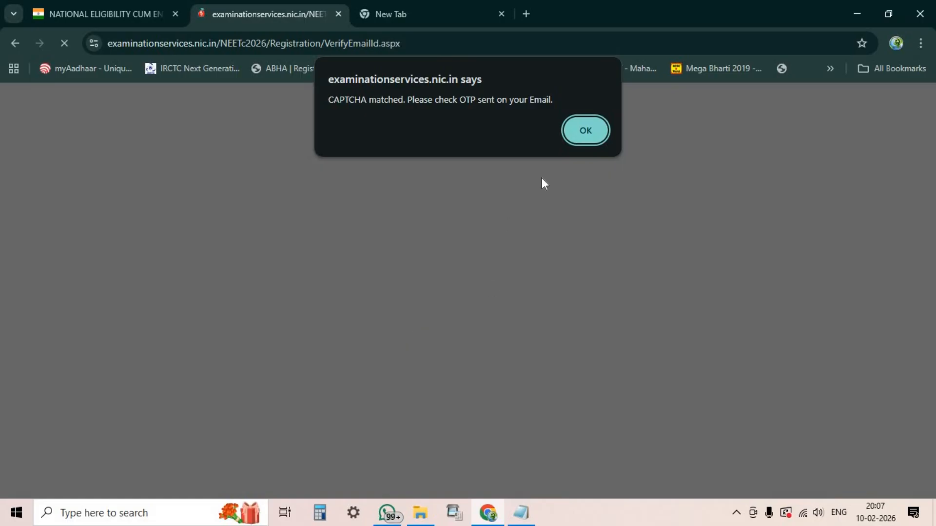
Enter the OTP sent to the registered email, verify it and dismiss the messages.
click(585, 130)
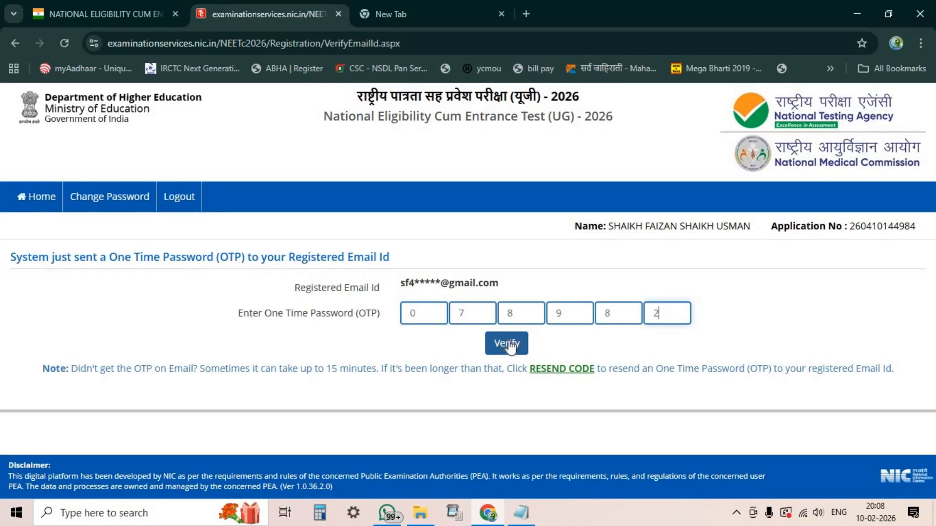
click(508, 346)
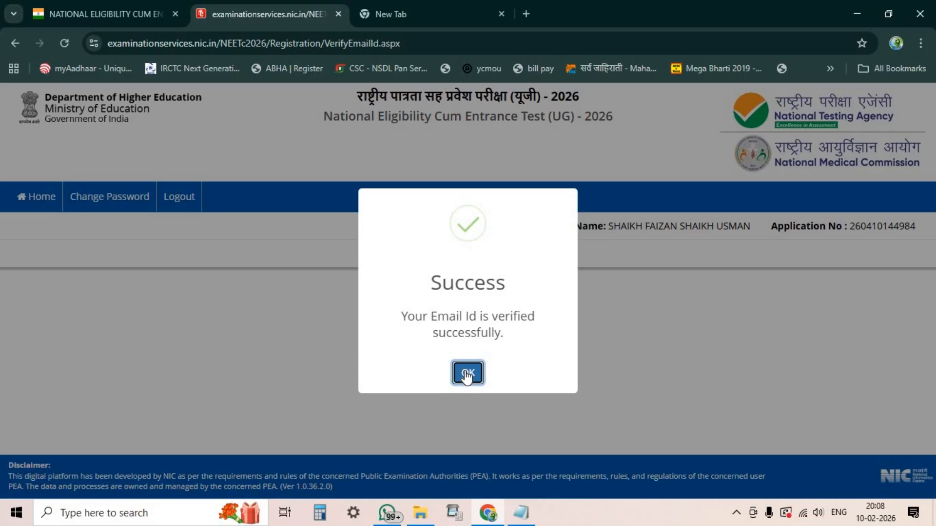
click(466, 374)
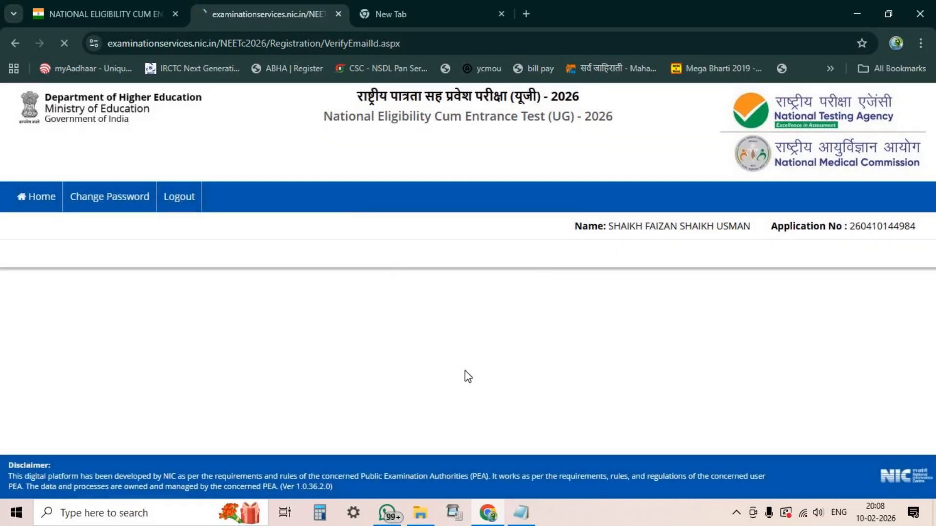
Start the Rs. 1700 examination fee payment, select Online Payment as the mode and confirm proceeding to fee payment.
scroll(446, 331, down, 4)
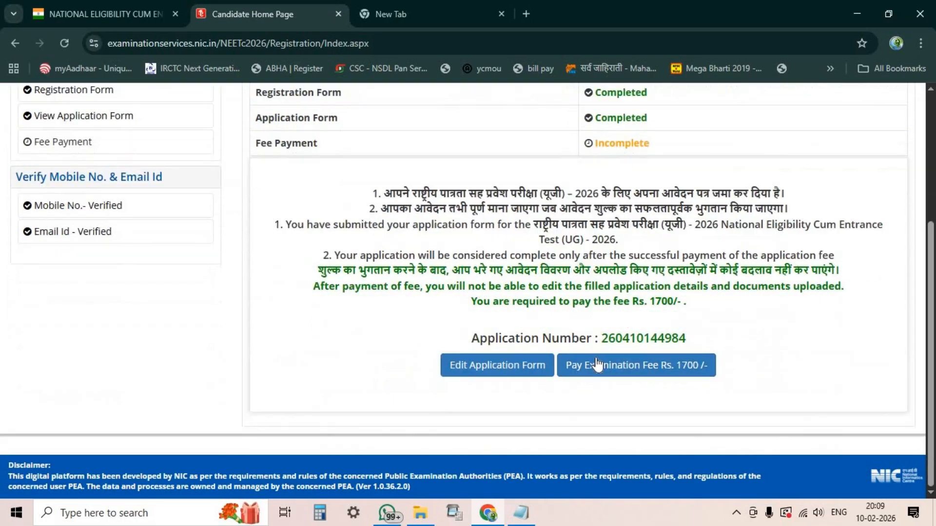
click(630, 369)
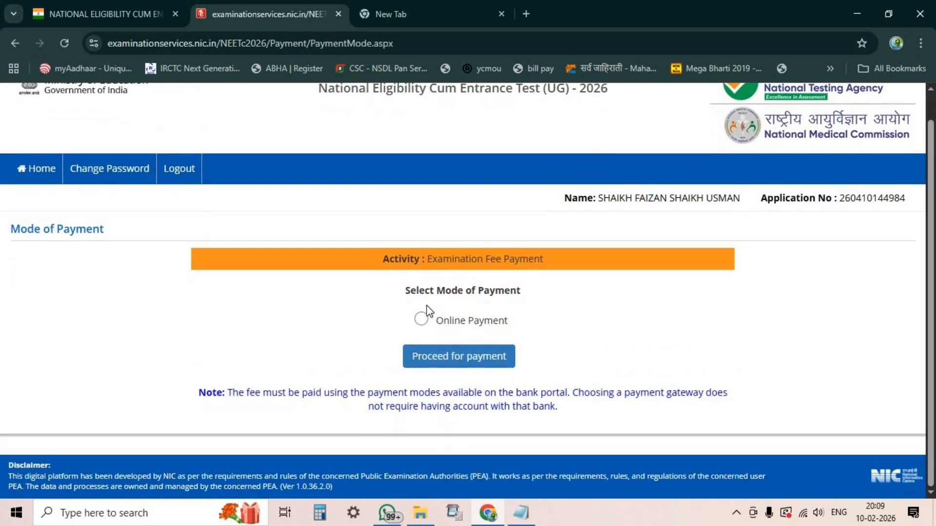
click(421, 320)
click(431, 358)
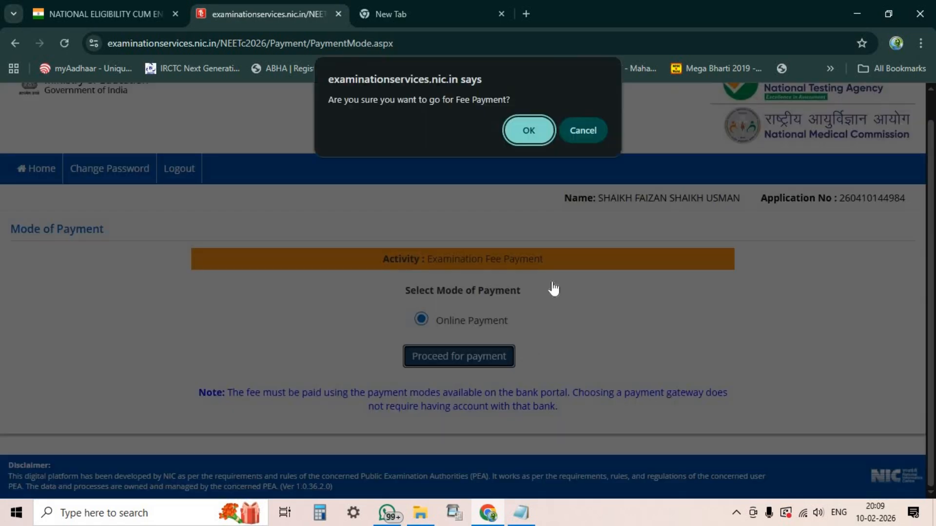
click(522, 131)
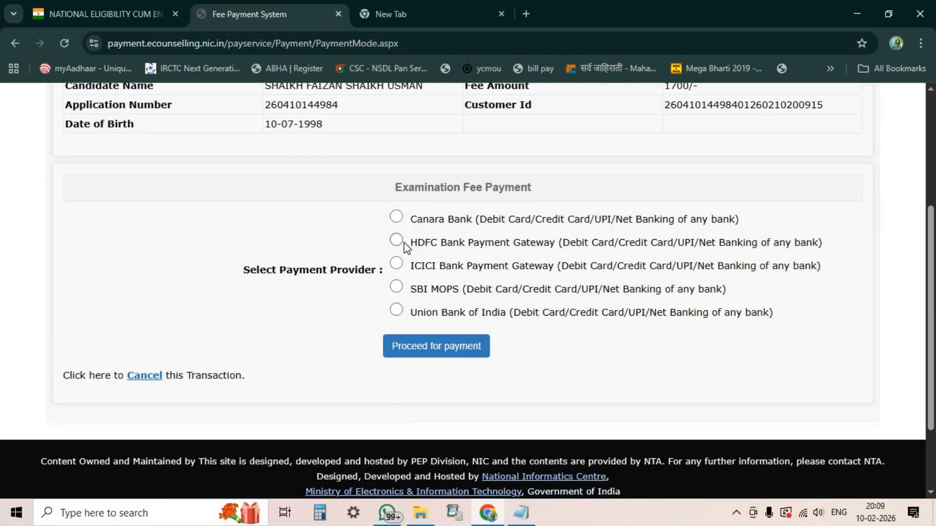
Choose the HDFC Bank Payment Gateway as provider and look at paying by UPI with Phone Pe.
click(429, 349)
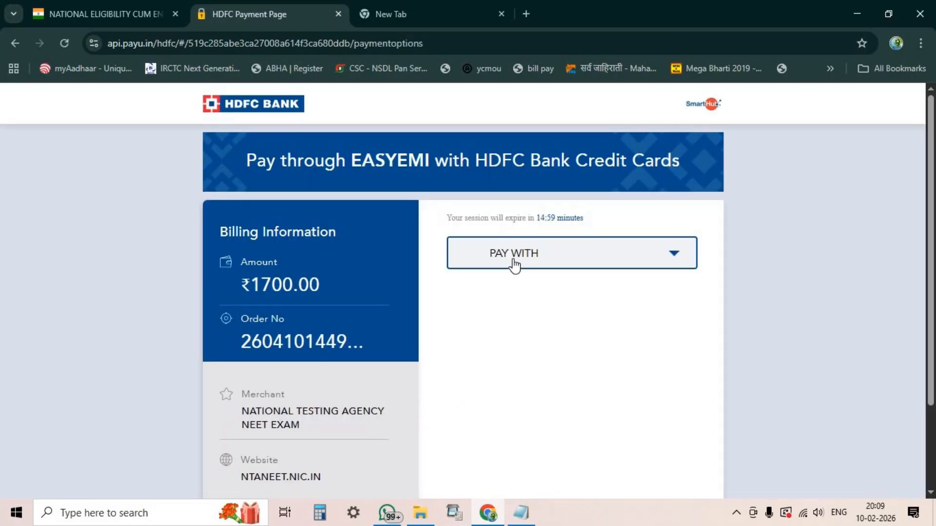
scroll(418, 307, down, 2)
click(535, 149)
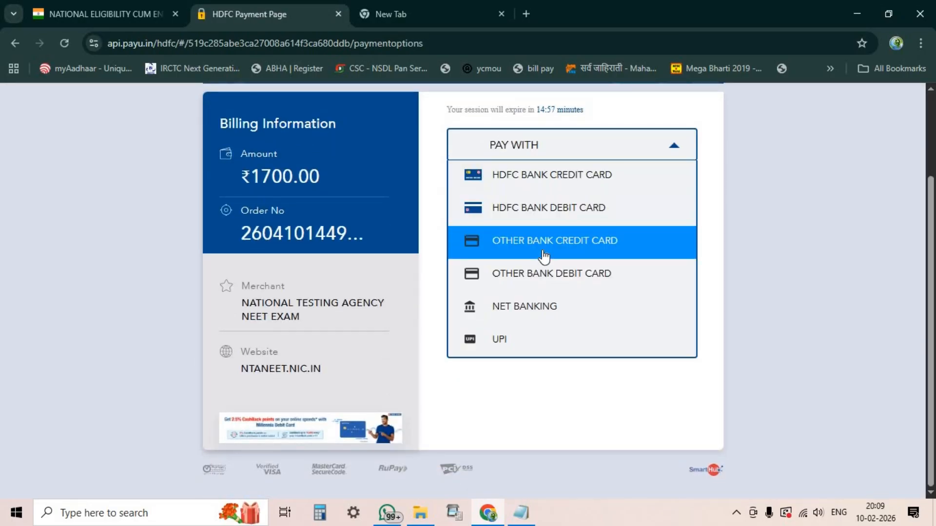
click(529, 338)
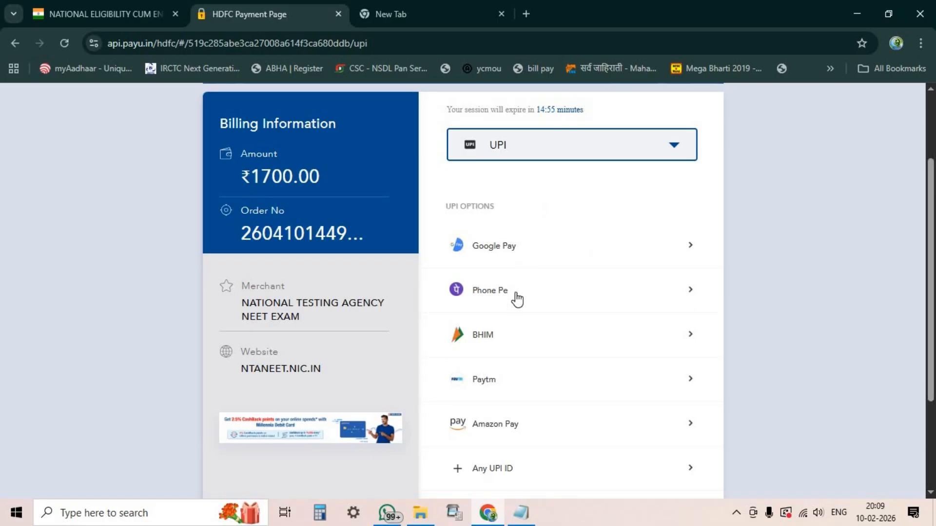
click(522, 292)
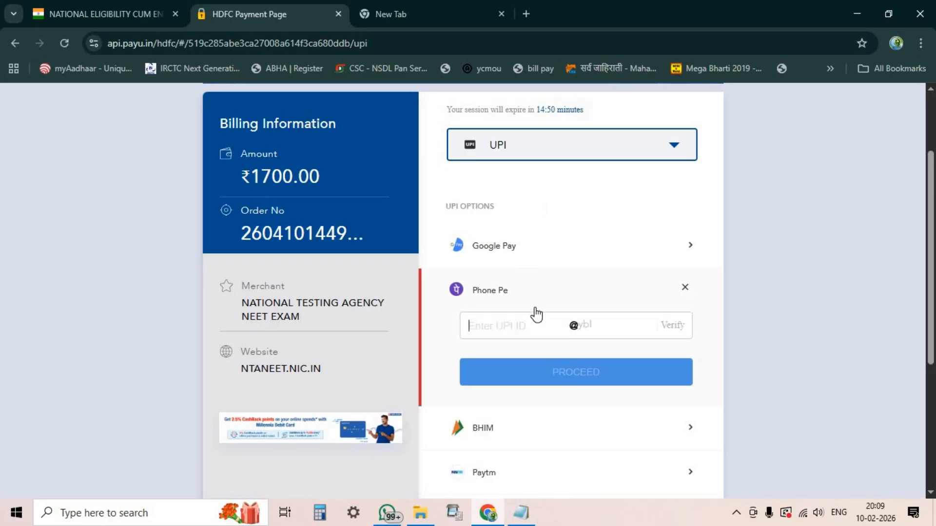
scroll(560, 296, down, 4)
scroll(466, 353, down, 1)
scroll(343, 196, up, 5)
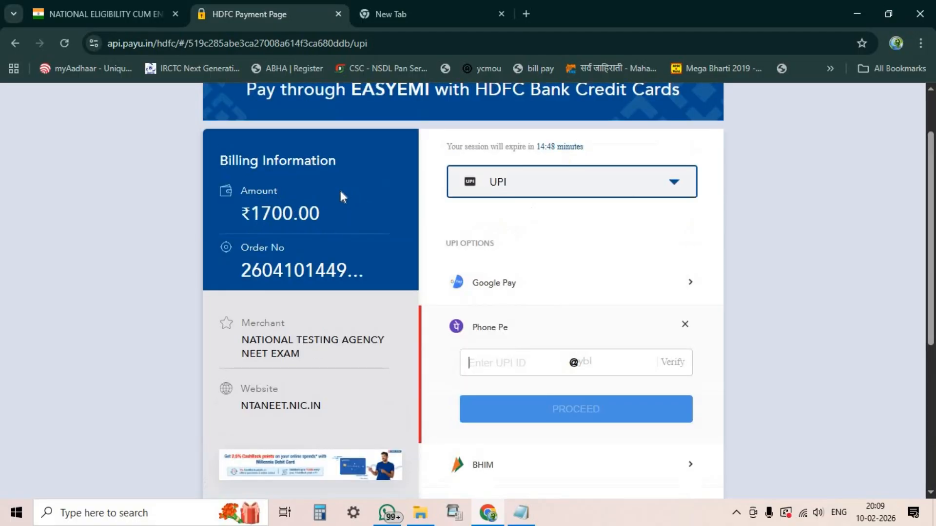
scroll(332, 146, up, 2)
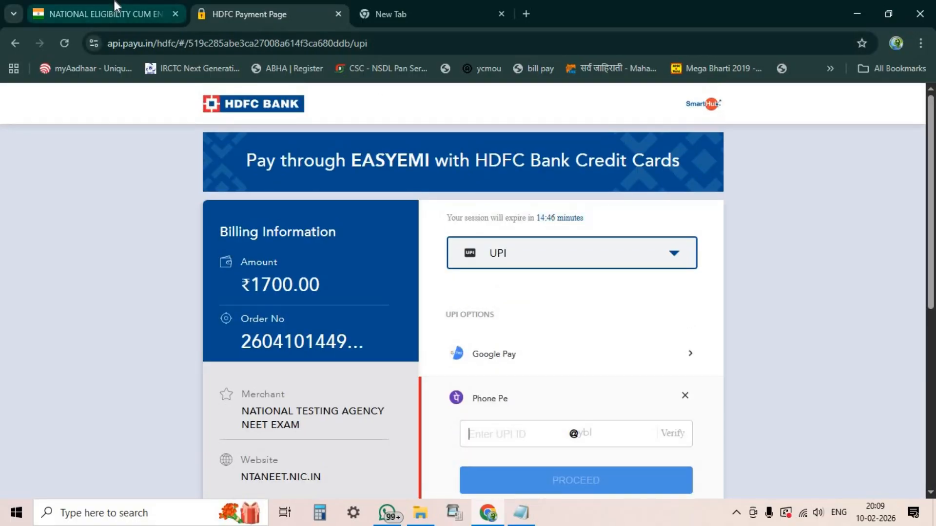
Back out of the bank payment page to abort the transaction and return to the candidate home page.
key(alt+Left)
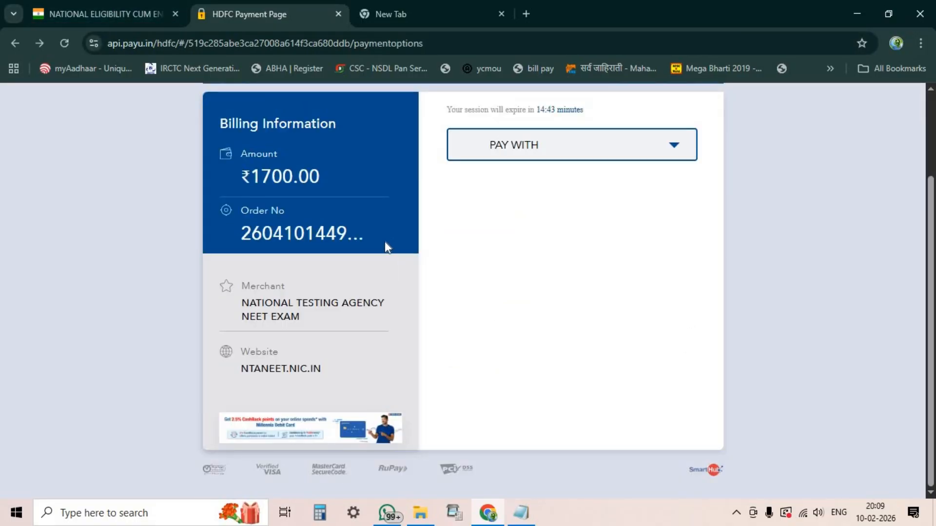
key(alt+Left)
key(Return)
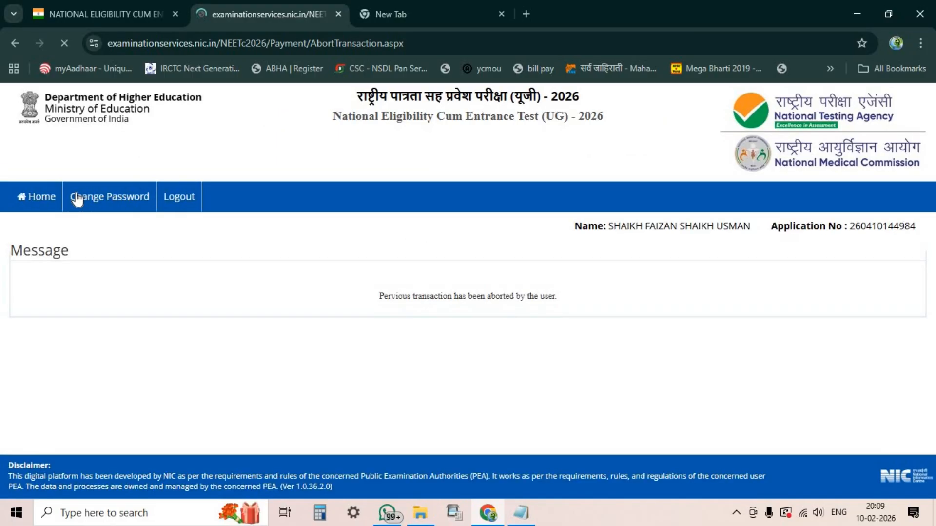
click(35, 202)
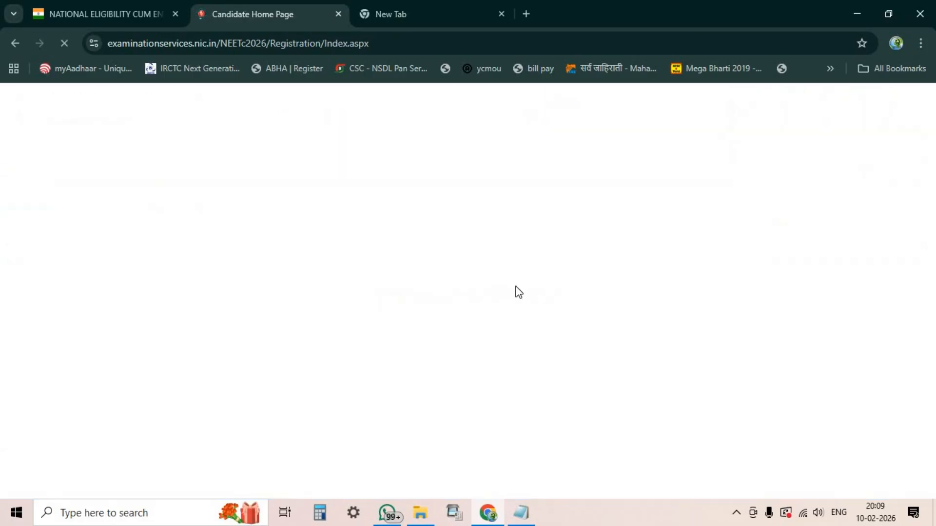
Examine the current status of the registration form, application form and fee payment, along with the fee notice.
scroll(518, 213, down, 2)
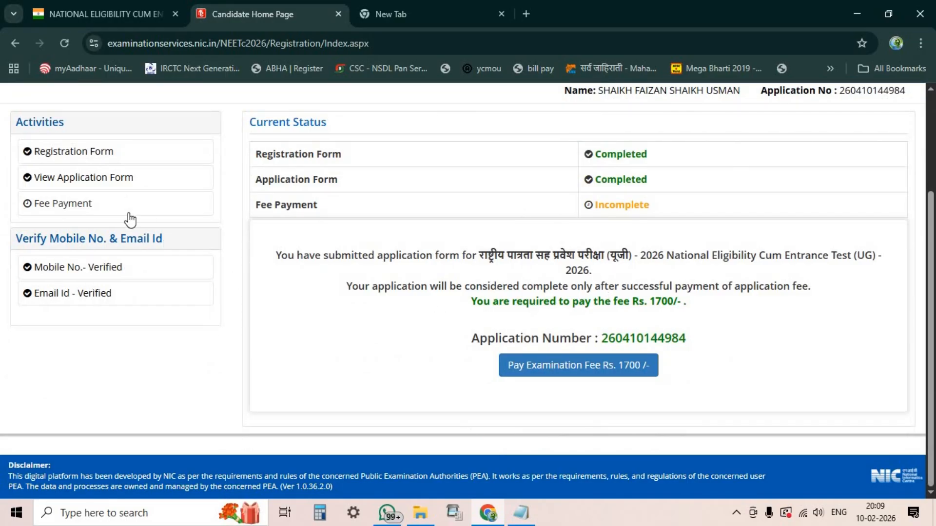
scroll(740, 230, up, 3)
scroll(444, 309, down, 3)
scroll(521, 260, up, 3)
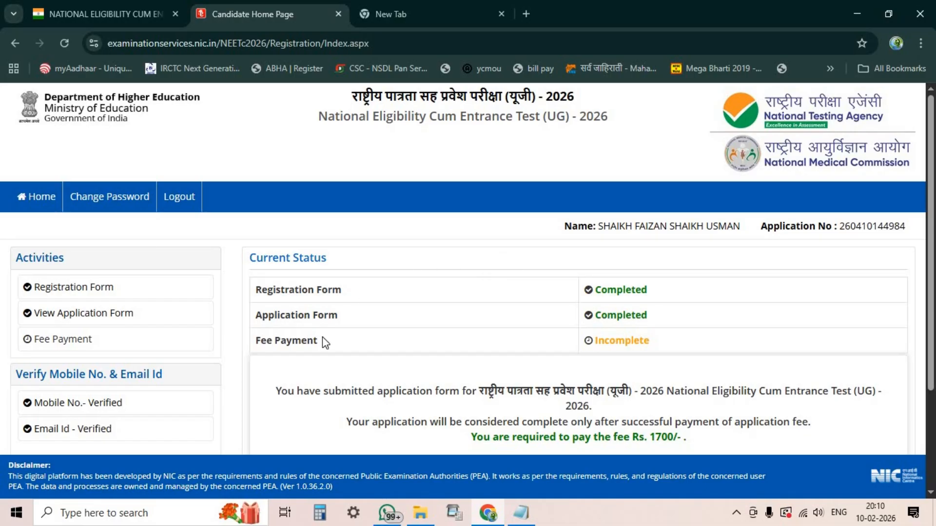
scroll(326, 335, down, 3)
scroll(229, 317, up, 3)
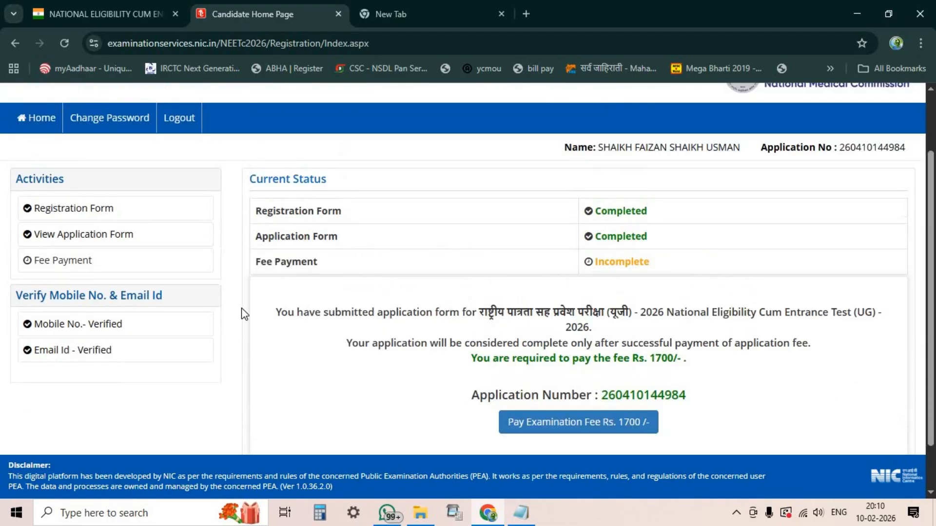